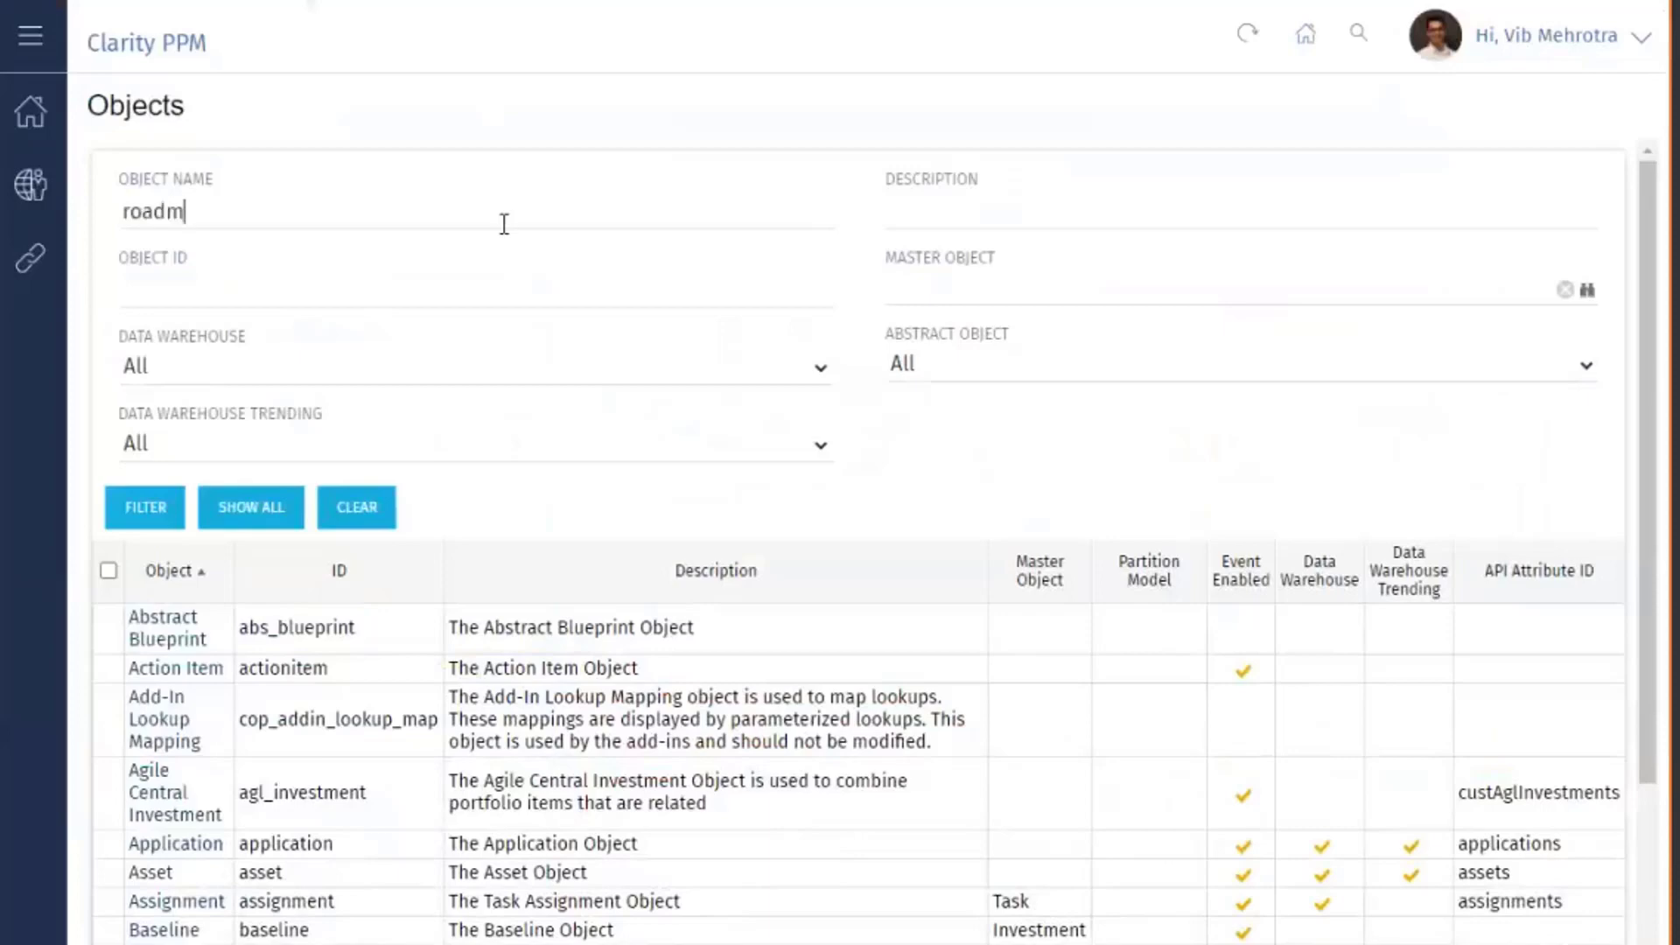
Find the Roadmap Item object by filtering on the name "roadmap item", and open its attribute list
type("ap item")
key("Return")
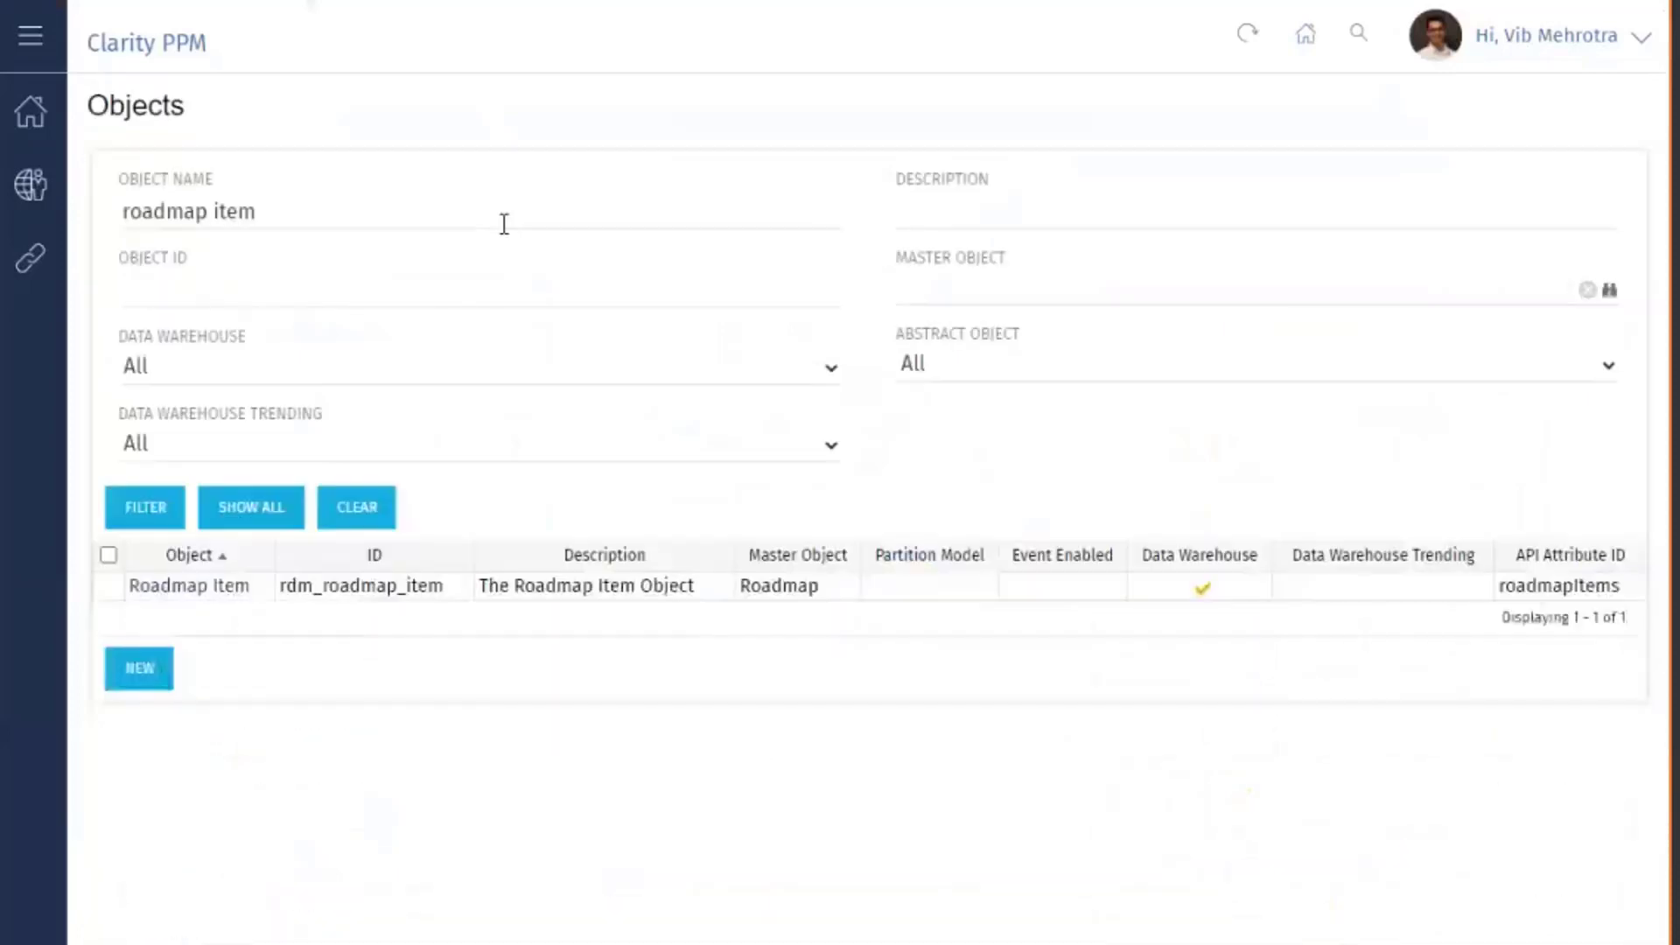
left_click(210, 588)
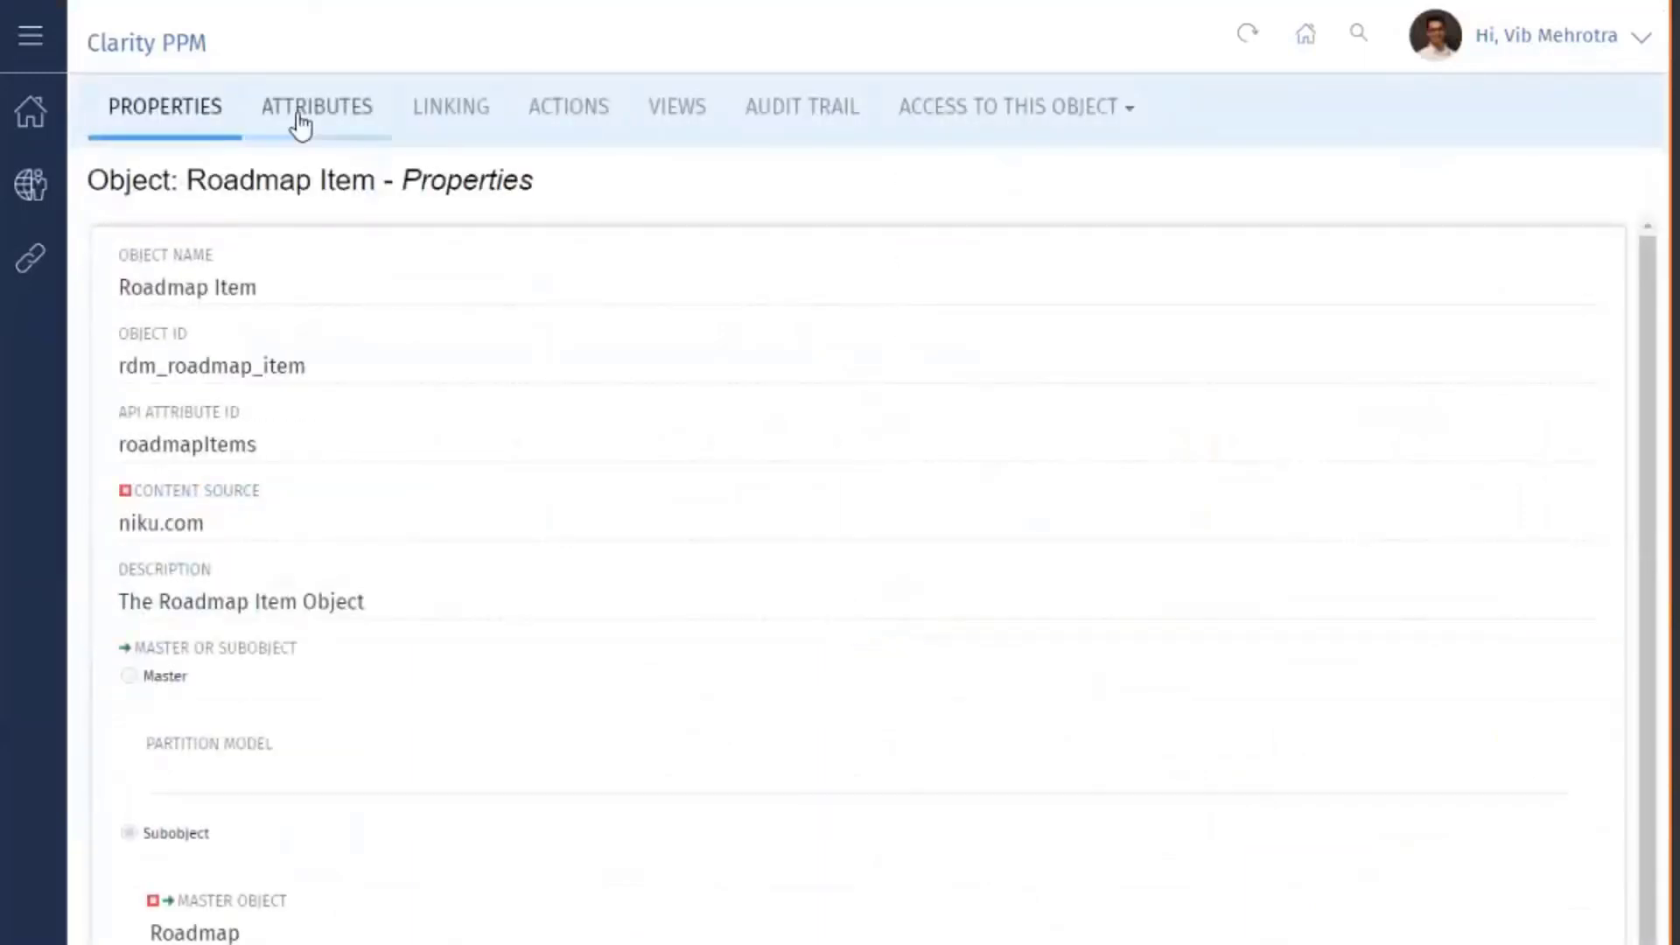
left_click(300, 120)
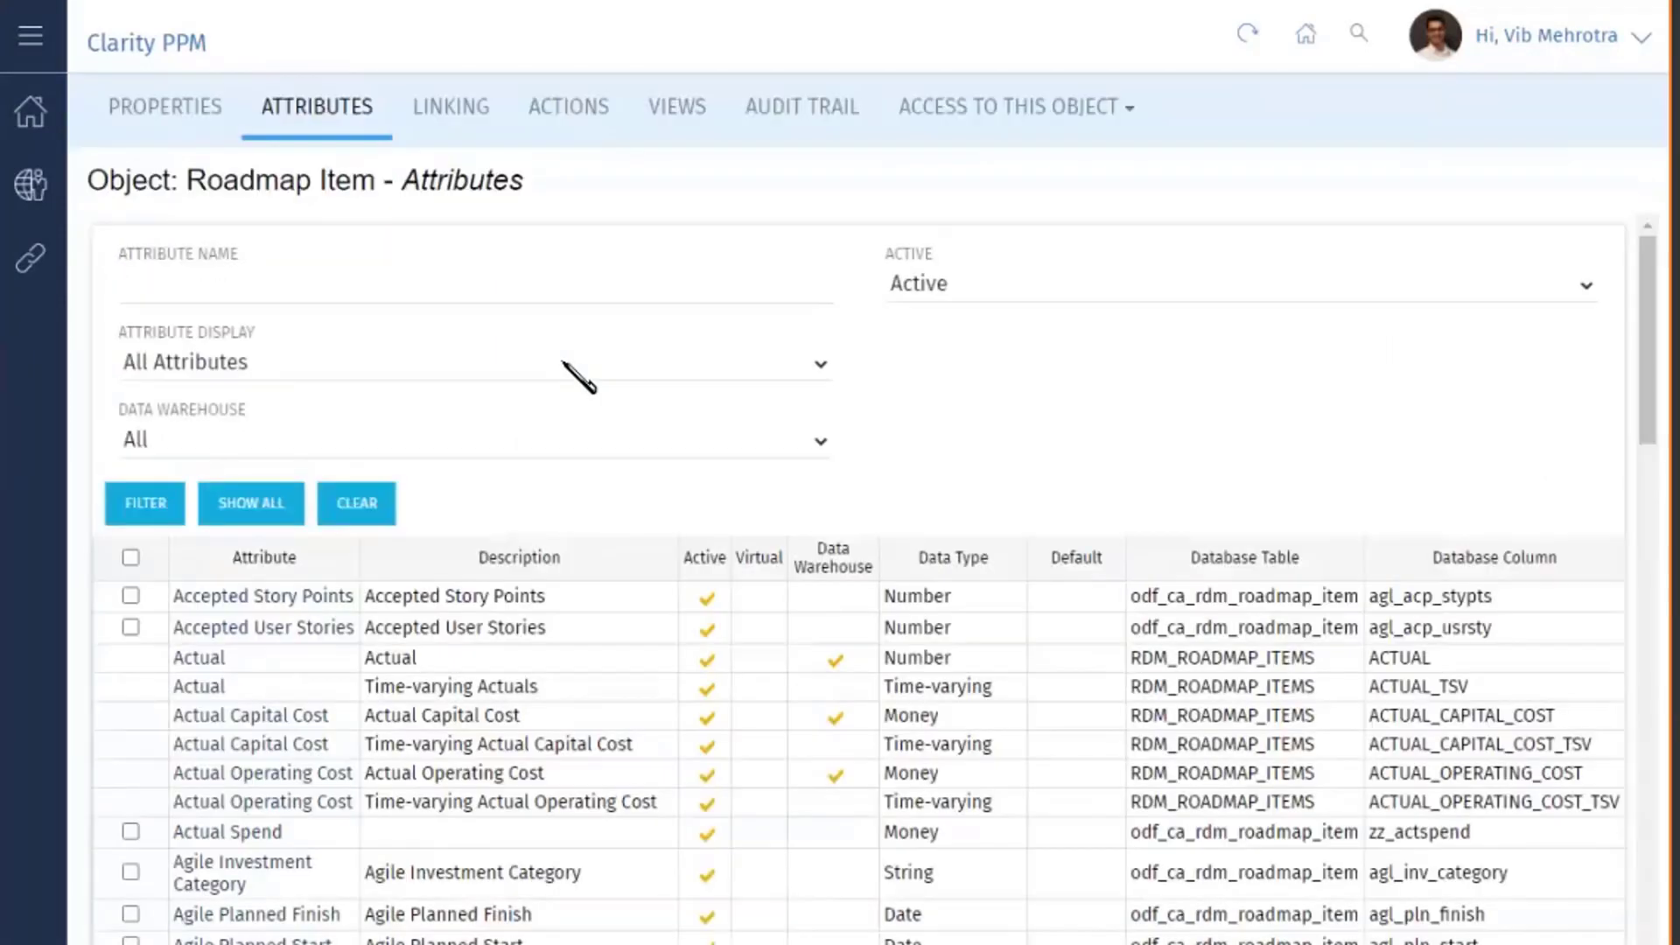
Filter the Roadmap Item attributes by the name "goal", and filter them again by "compliance"
type("goal")
key("Return")
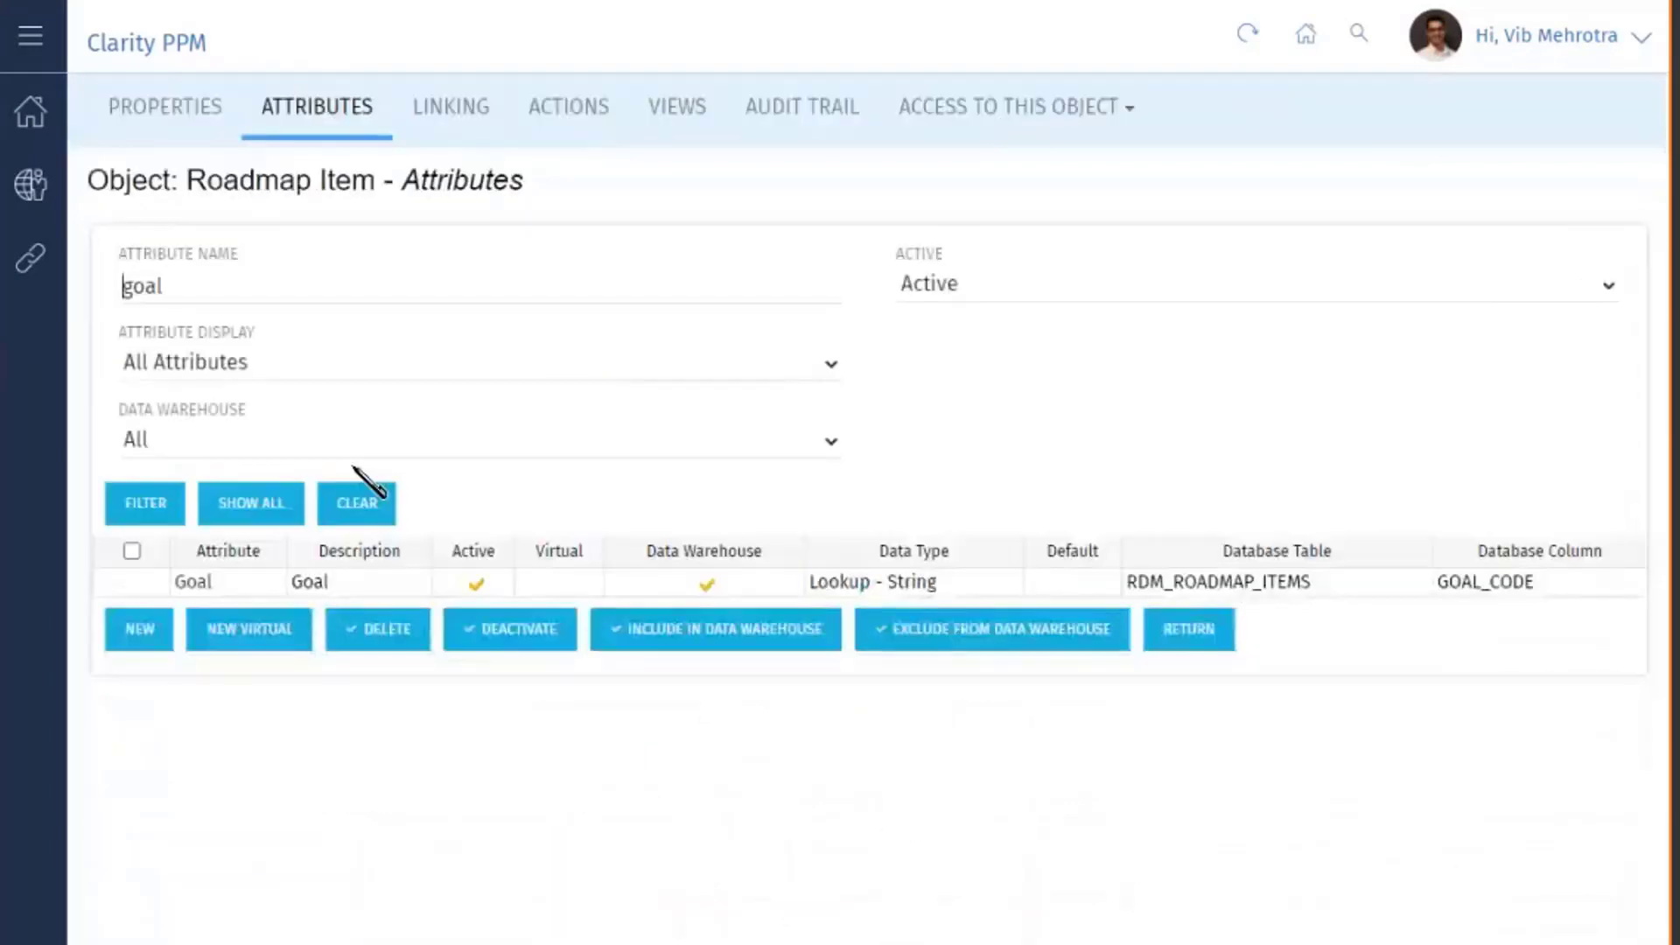
double_click(137, 286)
type("compliance")
key("Return")
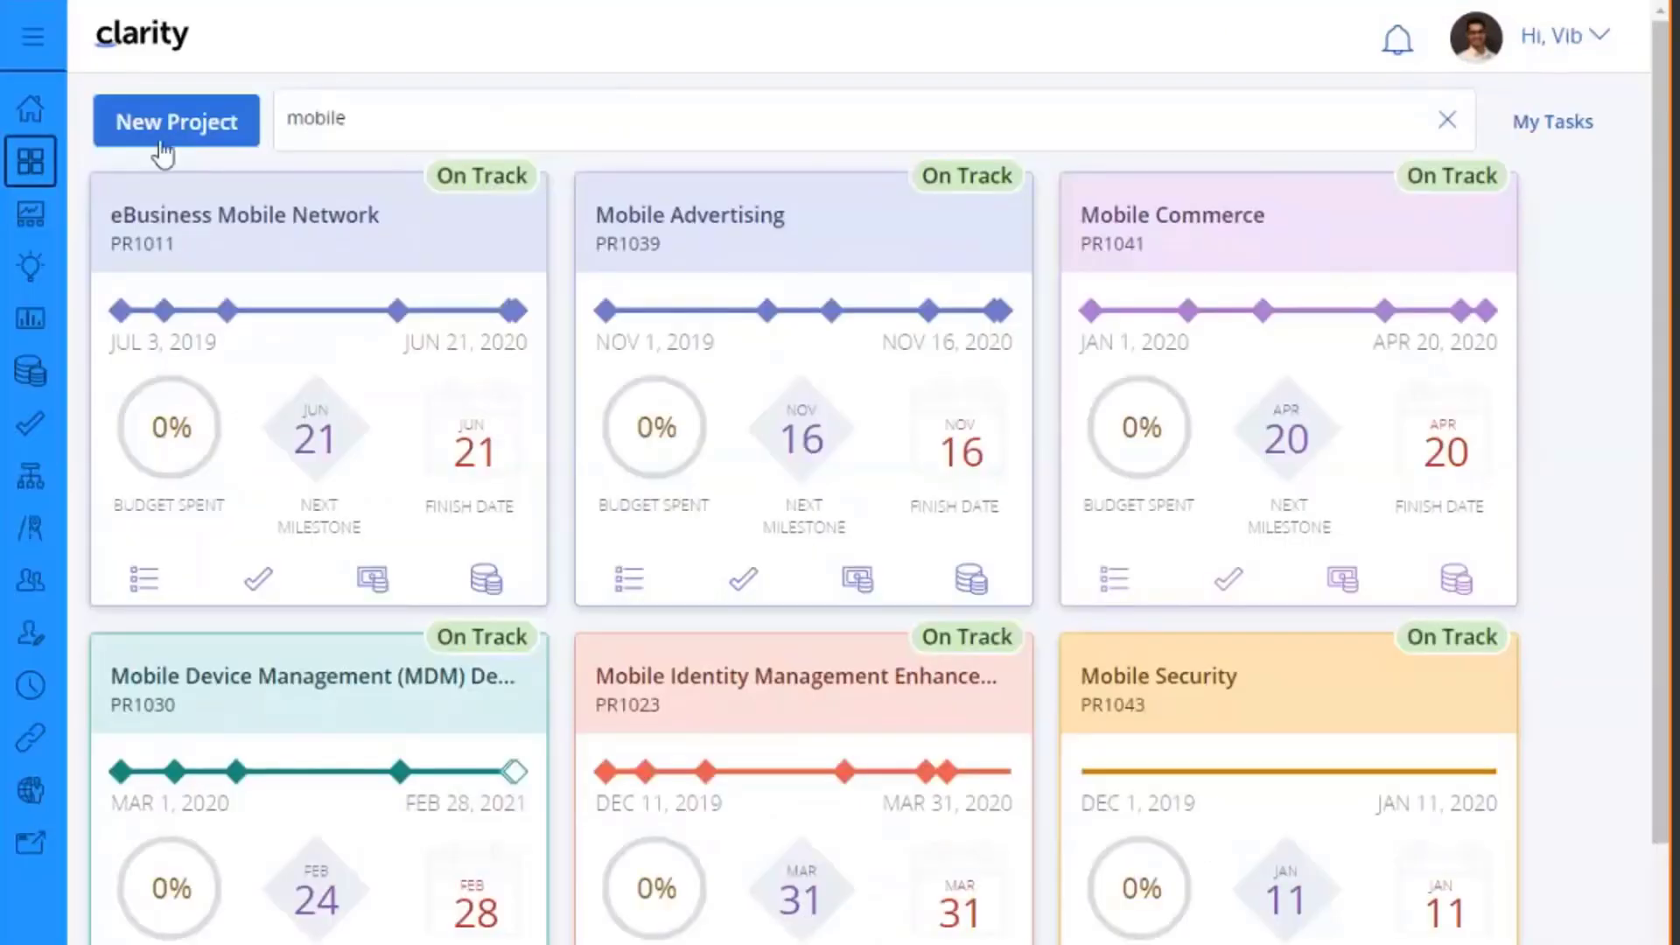
Open the FY2020 Product Planning roadmap and examine its timeline items grouped by goal
left_click(33, 535)
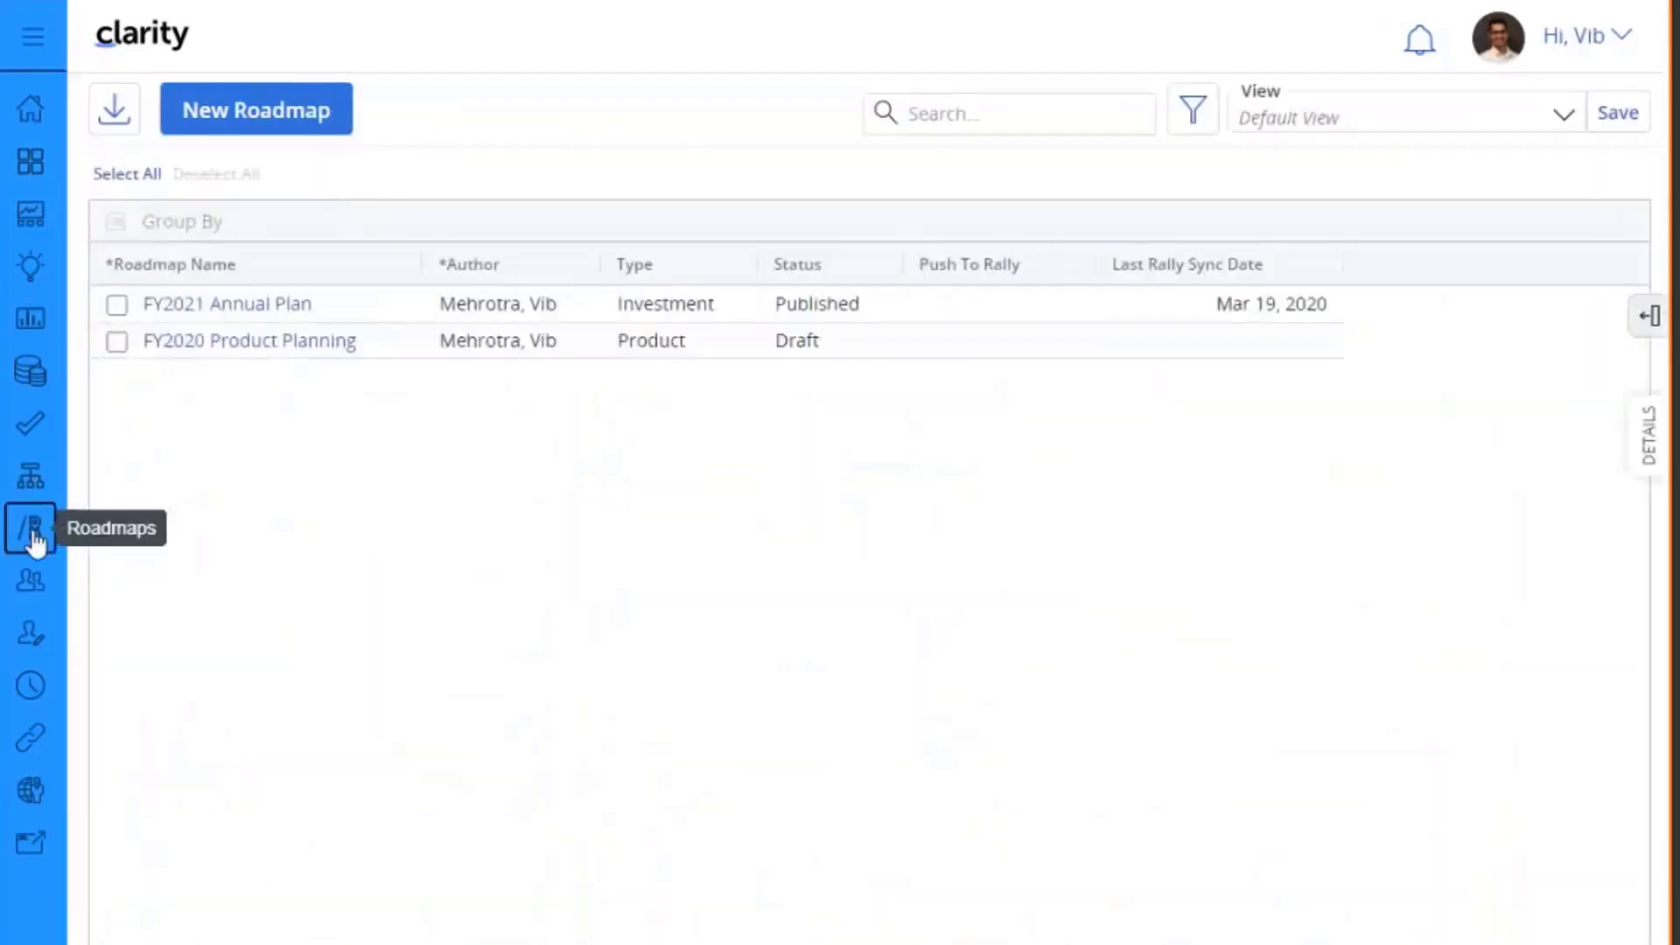
left_click(210, 357)
left_click(210, 356)
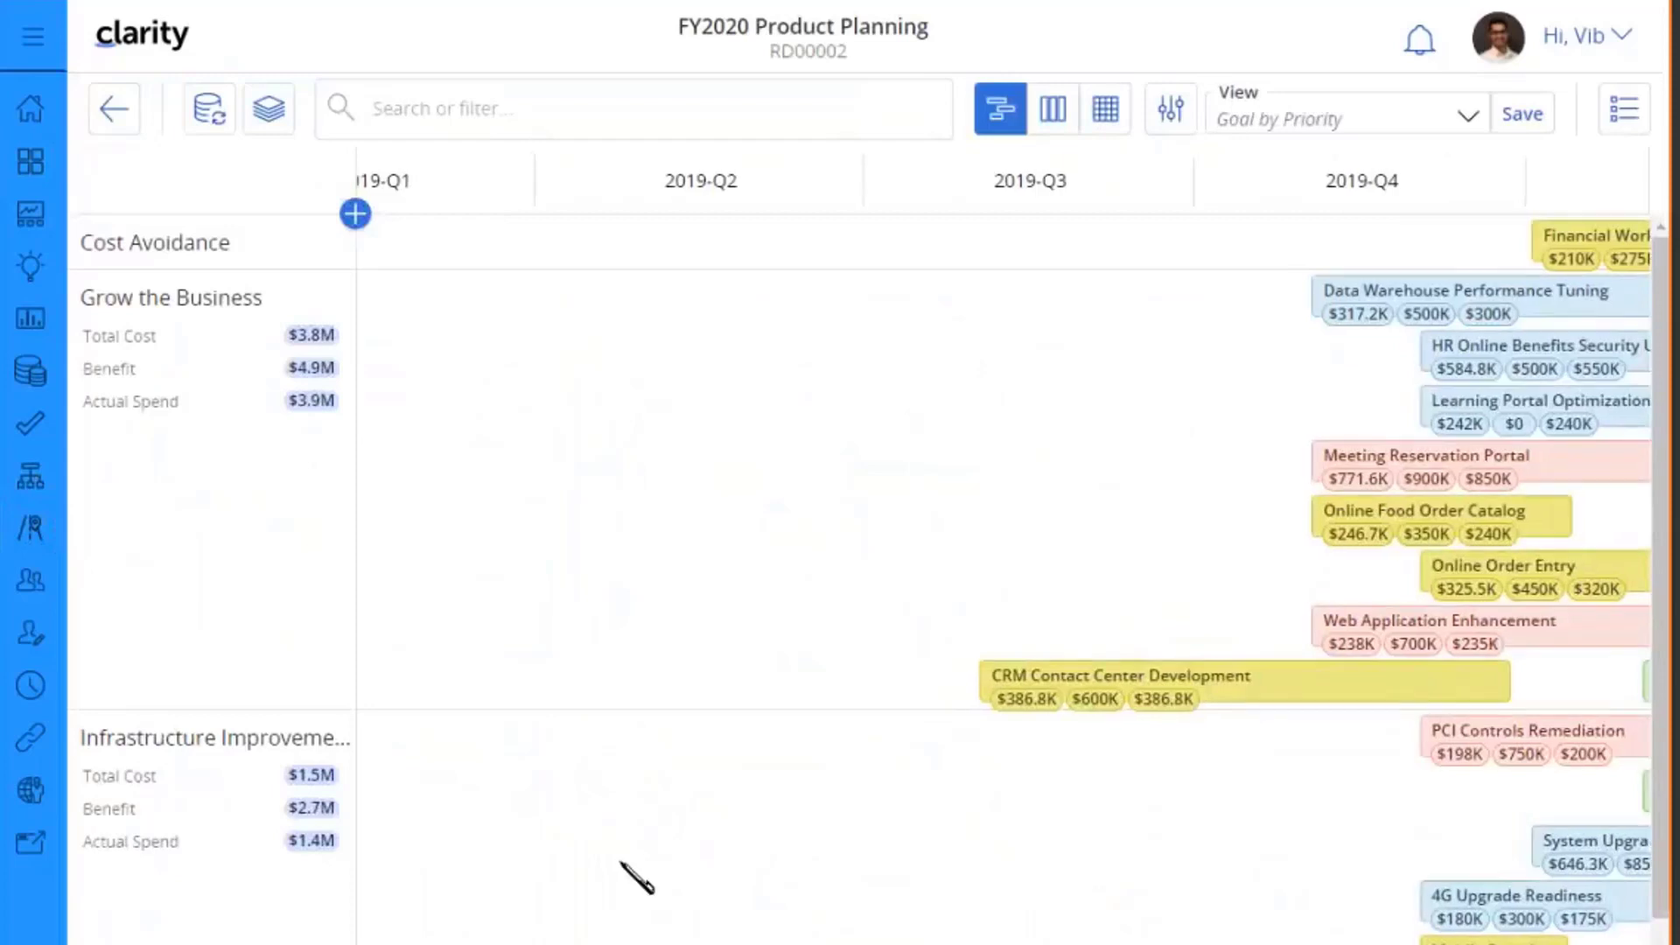
scroll(620, 862, "right", 2)
scroll(621, 863, "right", 4)
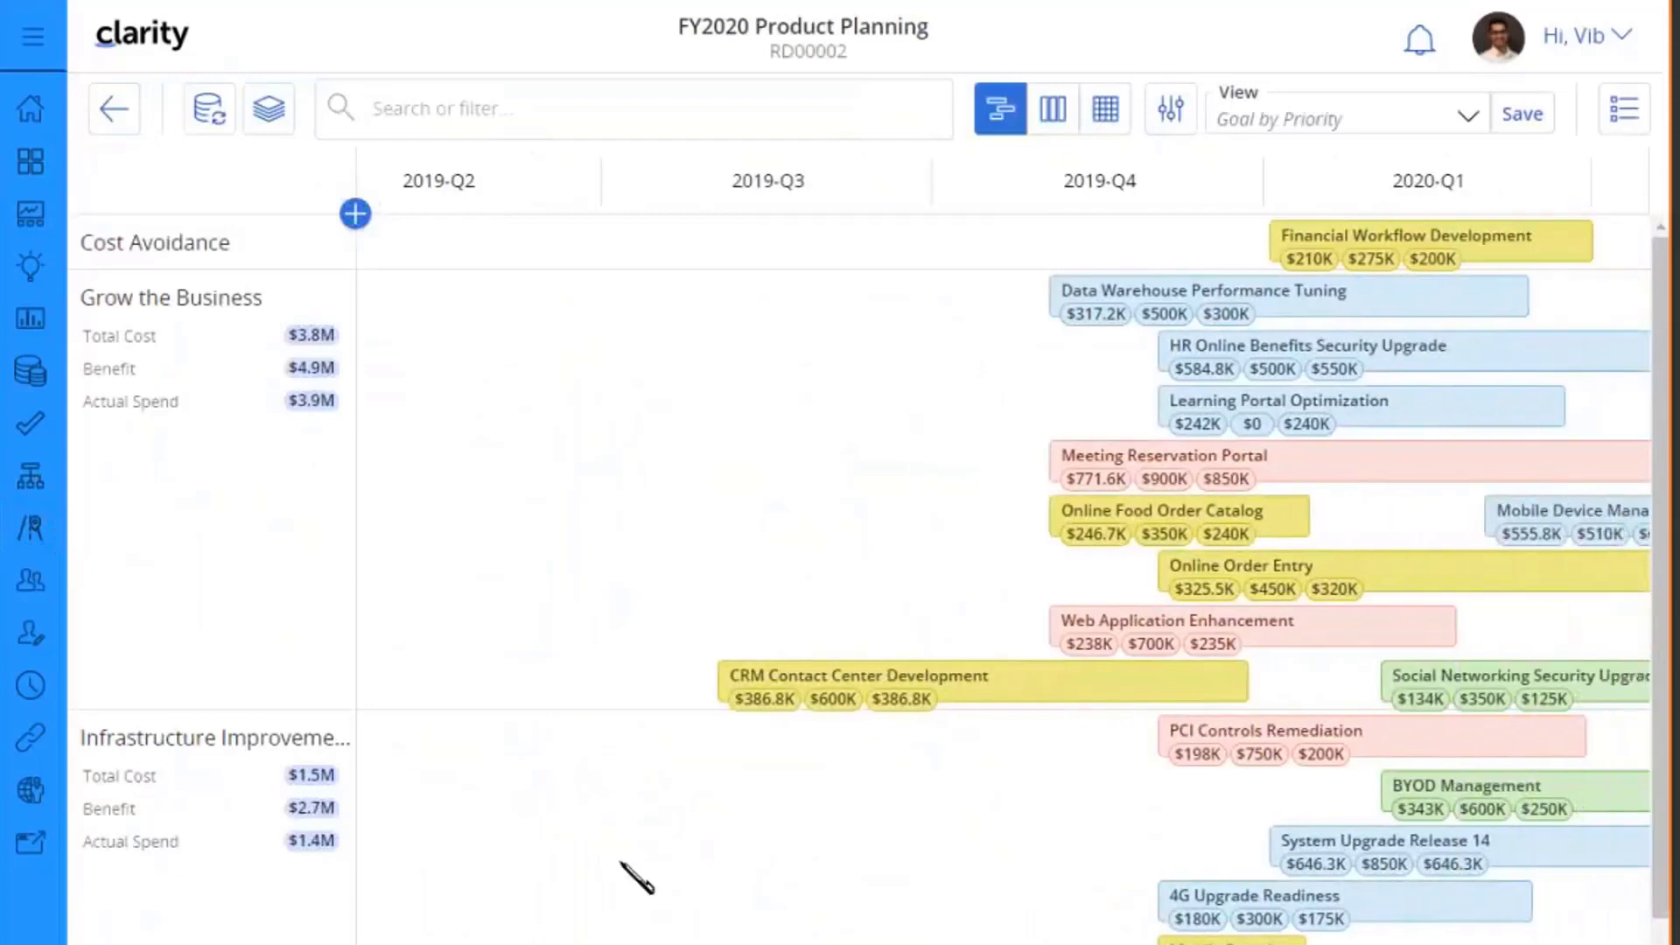
scroll(621, 863, "right", 2)
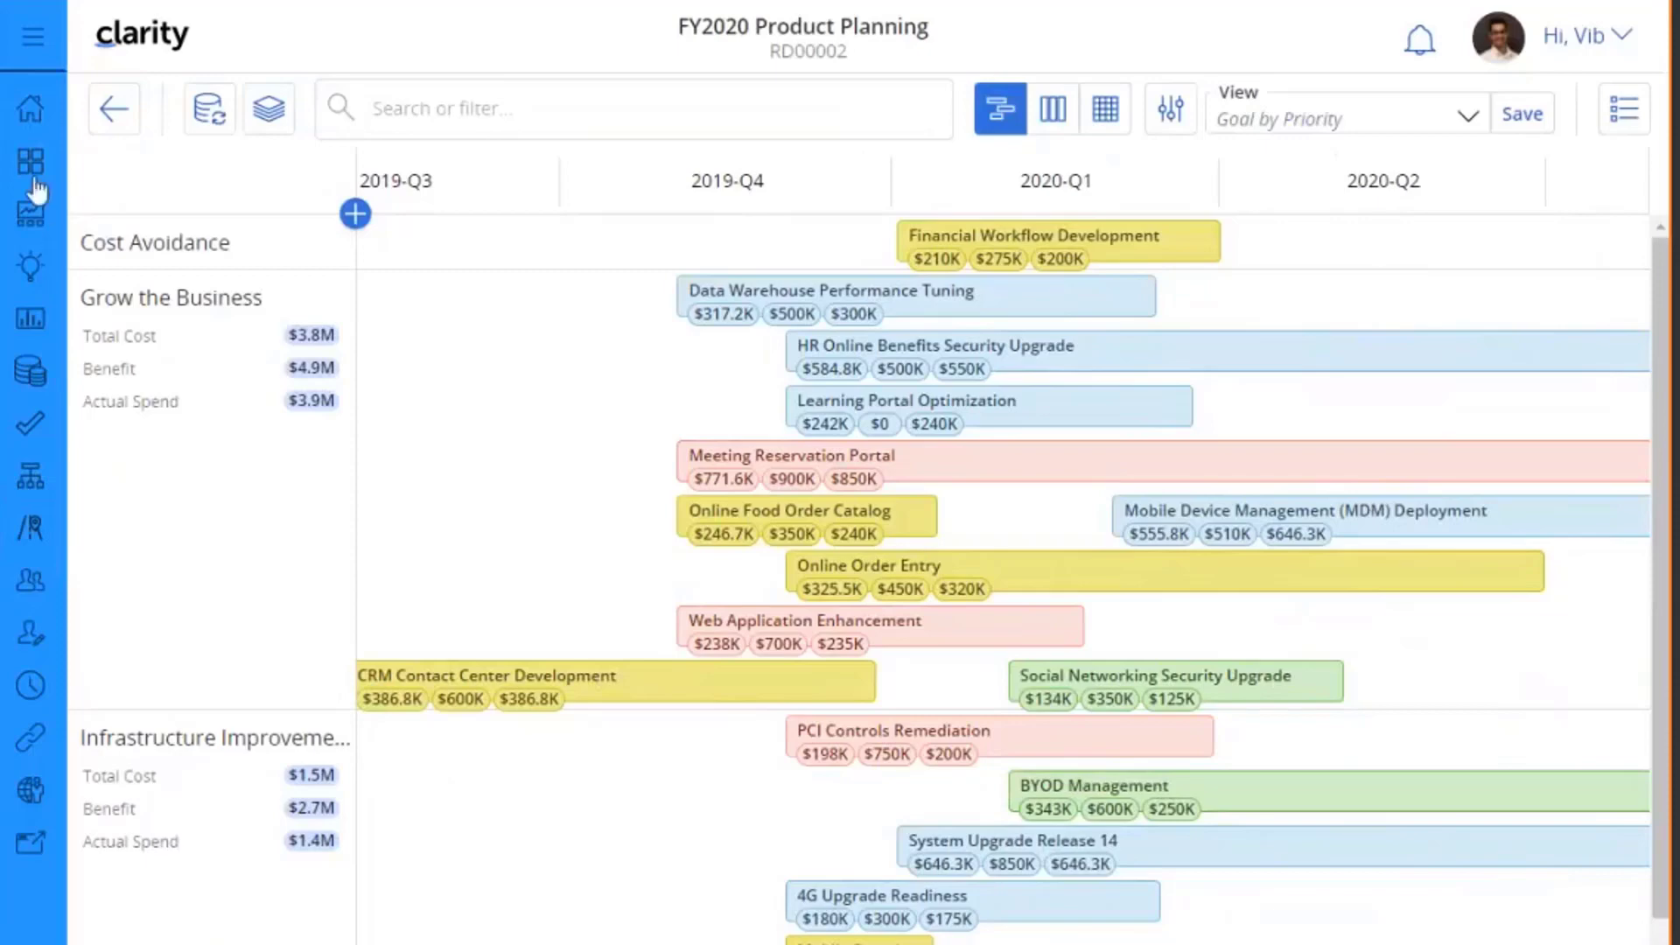
Change the BYOD Management project's goal to Grow the Business in the projects grid
left_click(29, 217)
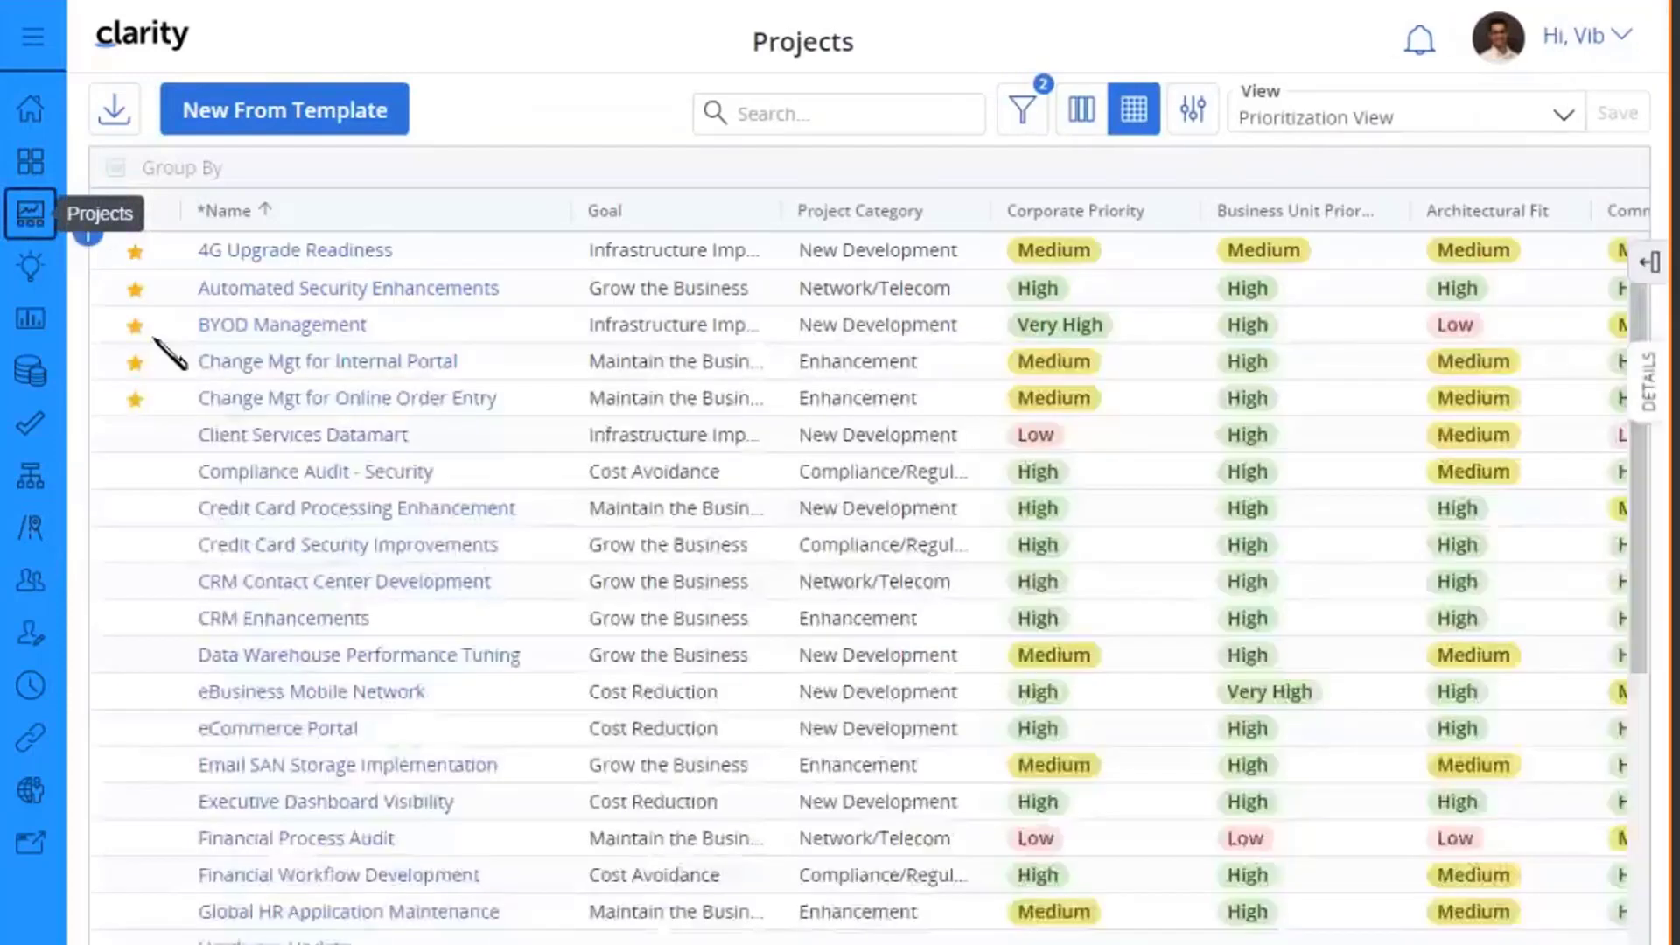
left_click(731, 323)
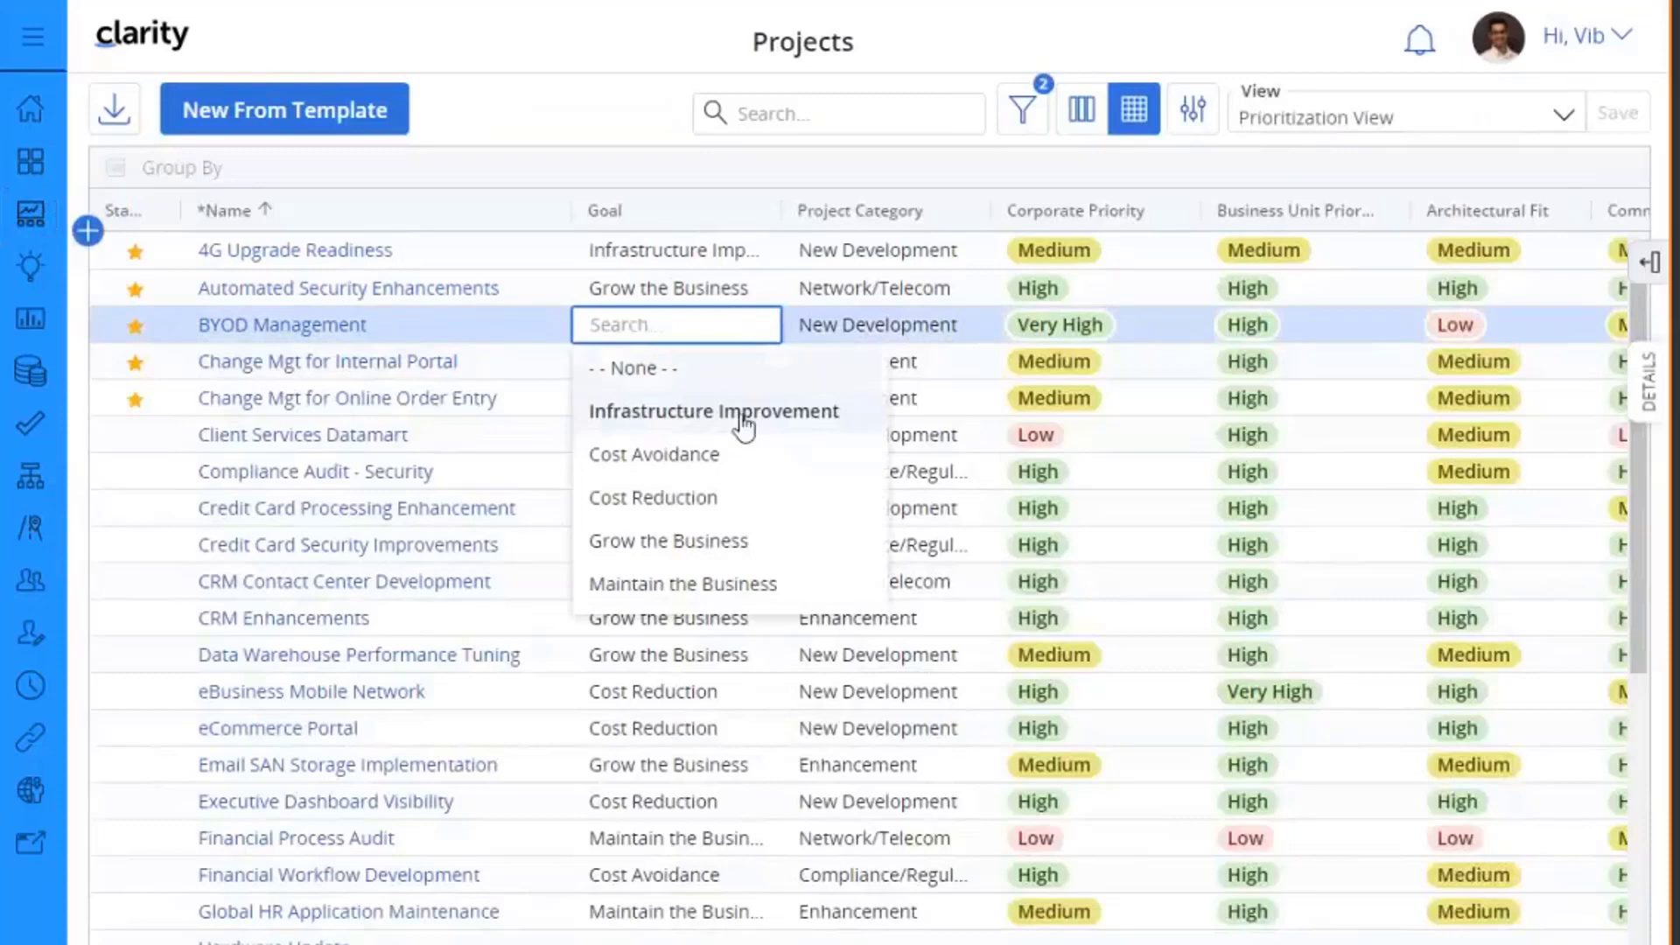
left_click(752, 545)
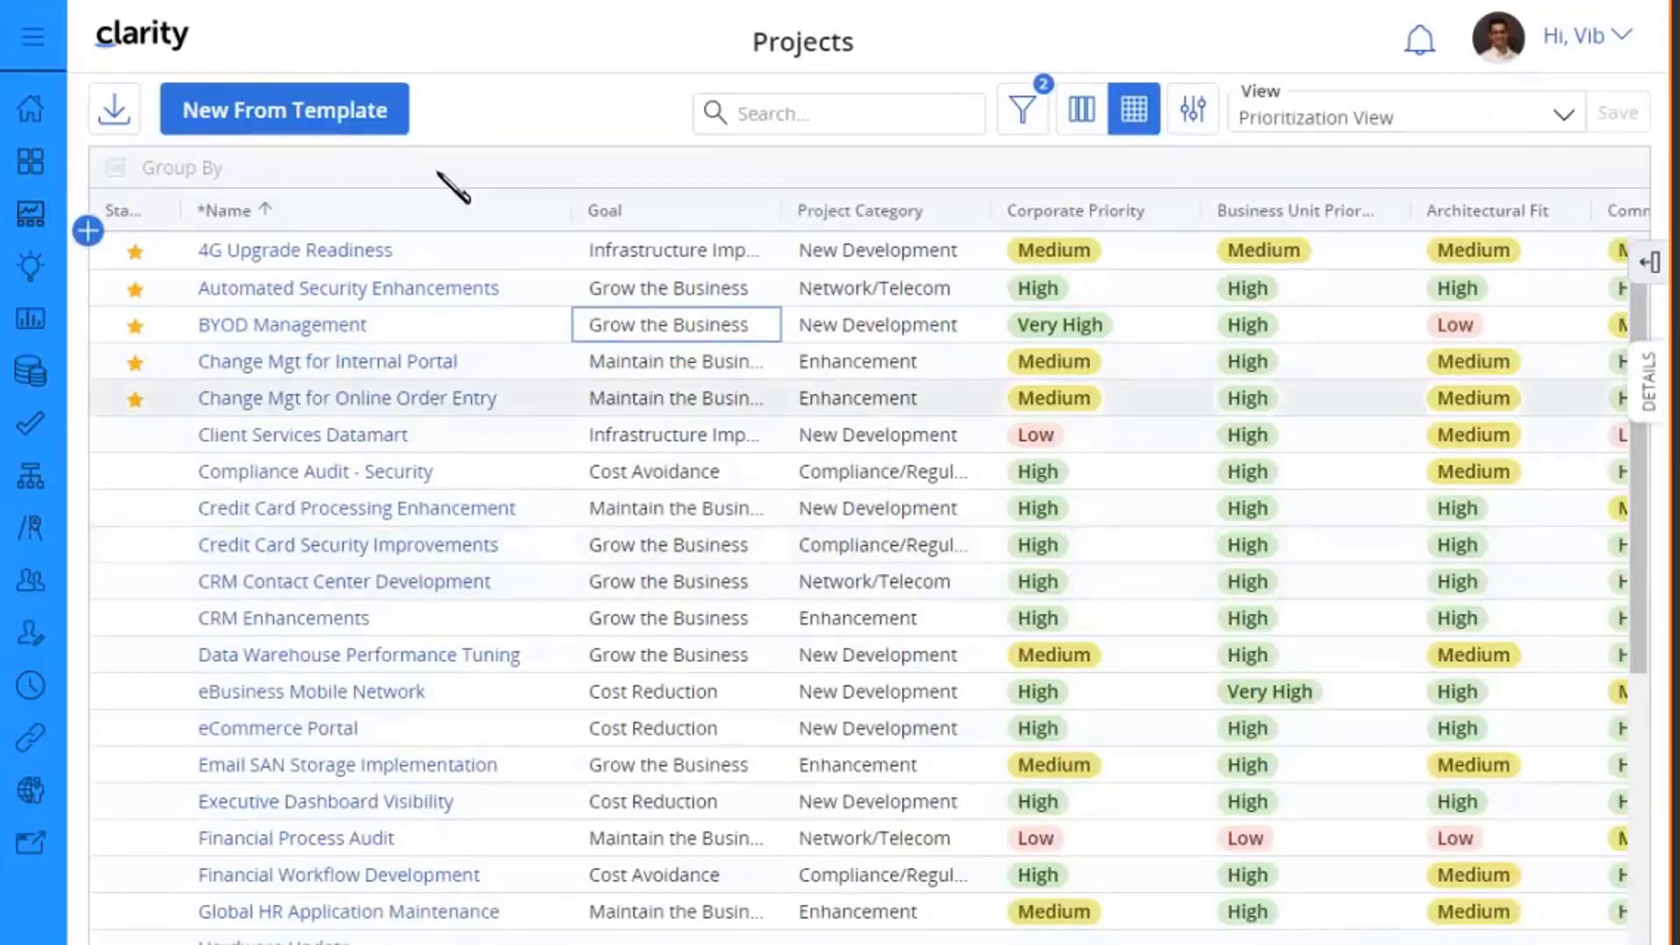
Reopen the FY2020 Product Planning roadmap and sync its linked items for the Goal attribute only
left_click(32, 529)
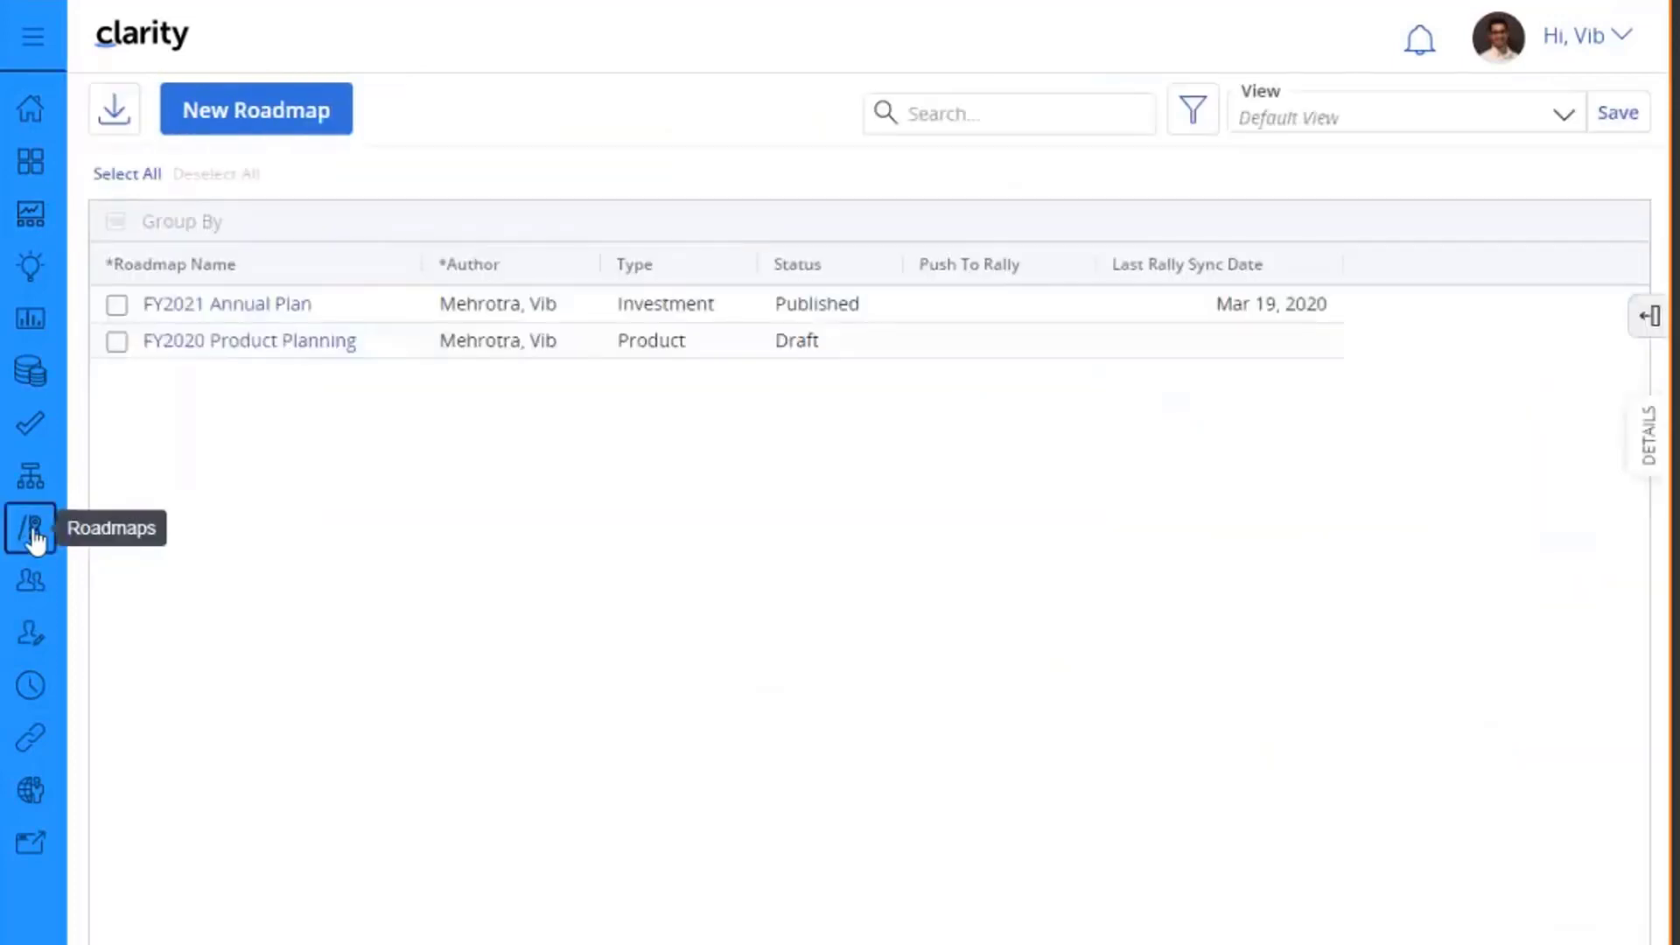
left_click(270, 350)
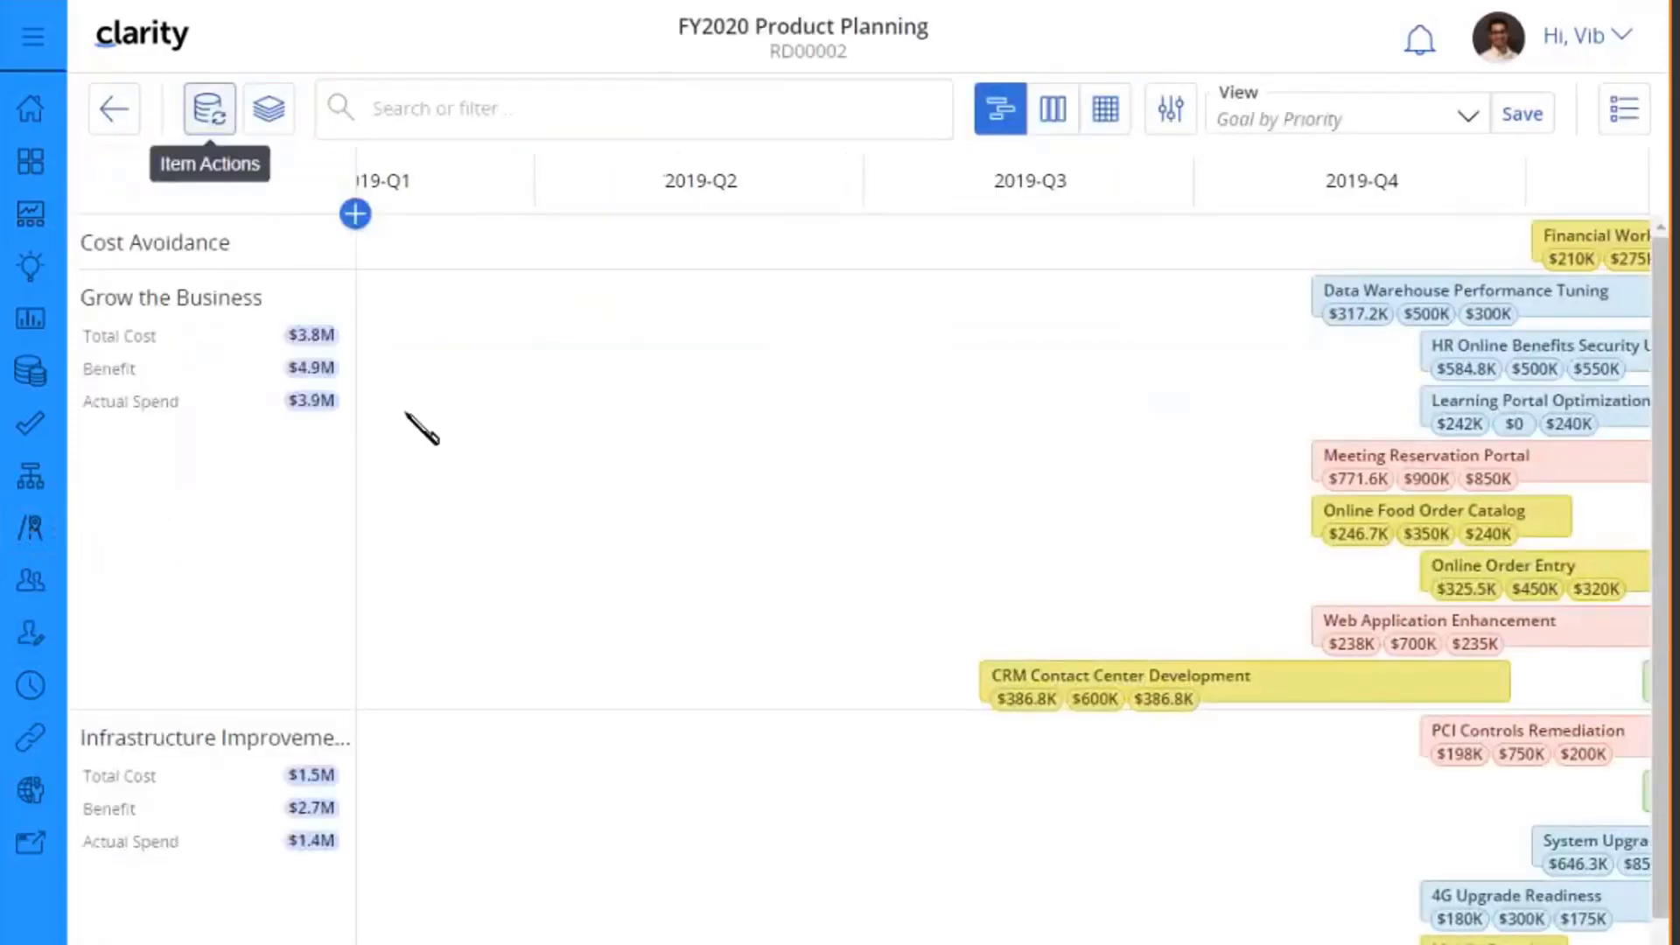
scroll(524, 527, "right", 3)
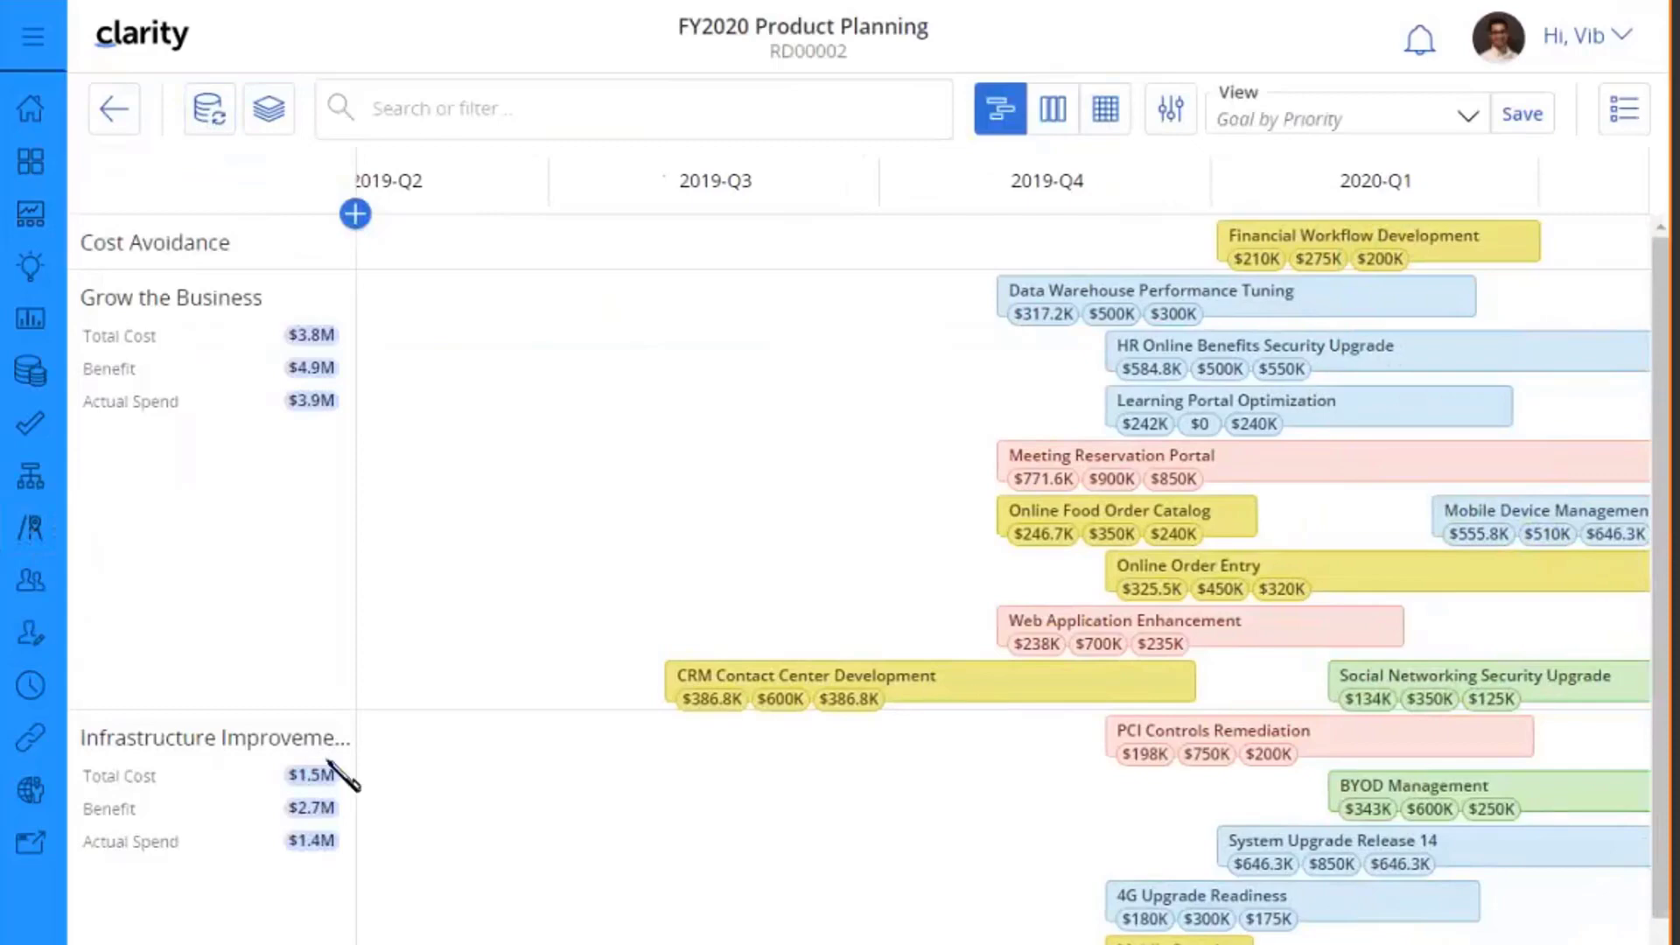
left_click(208, 110)
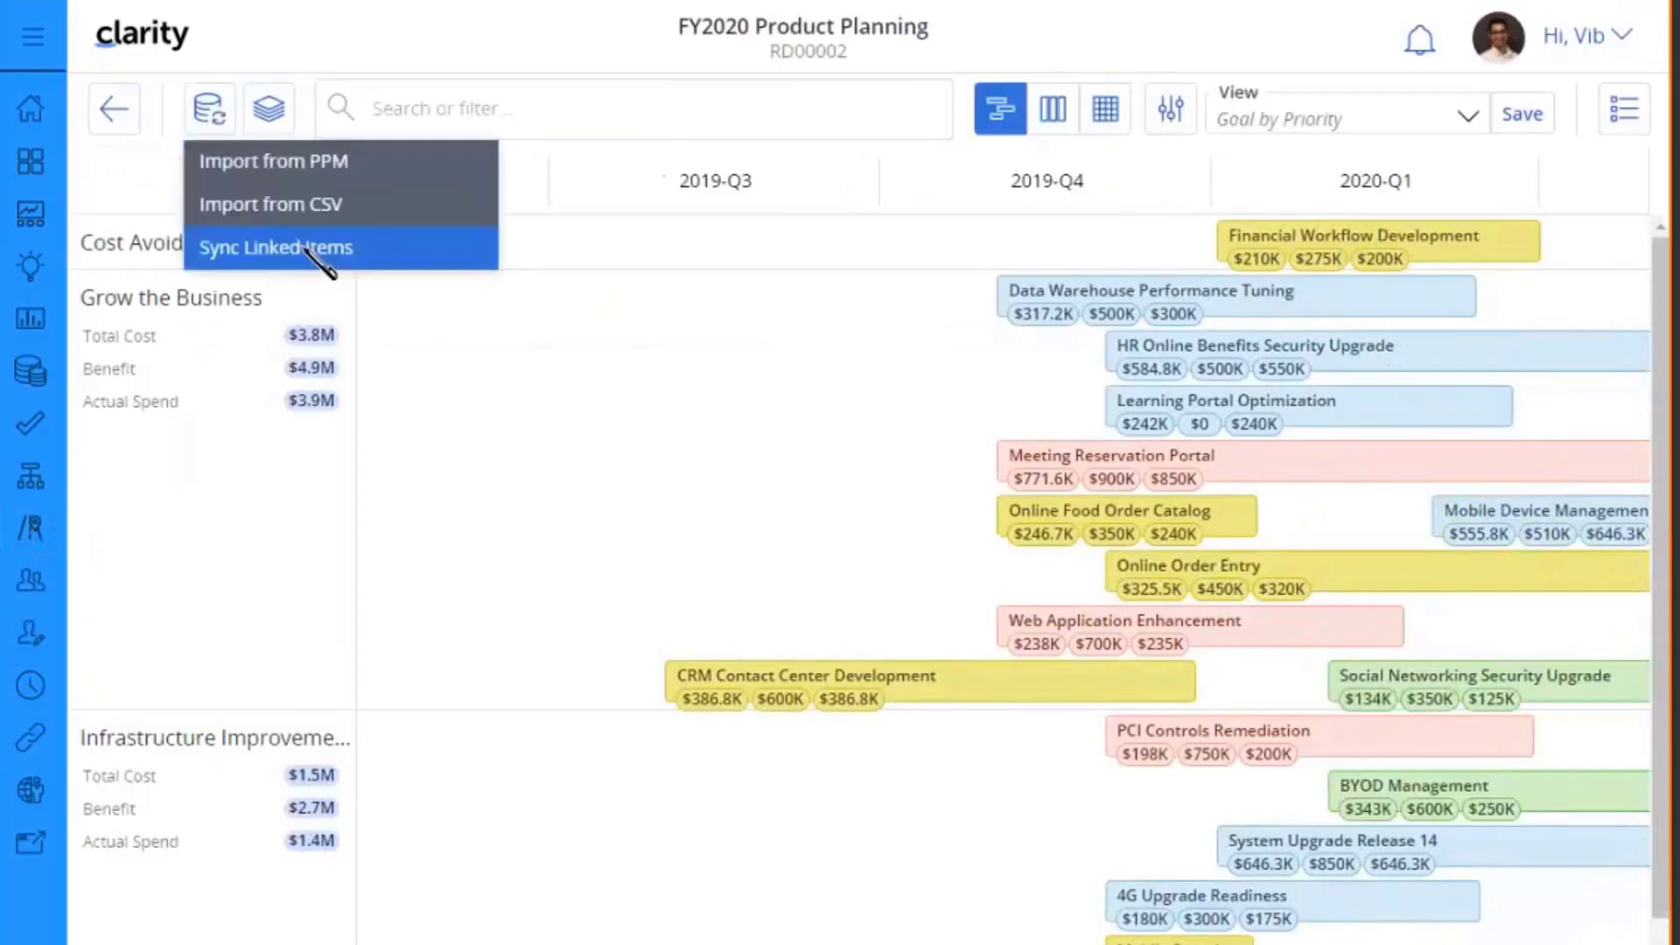
left_click(315, 249)
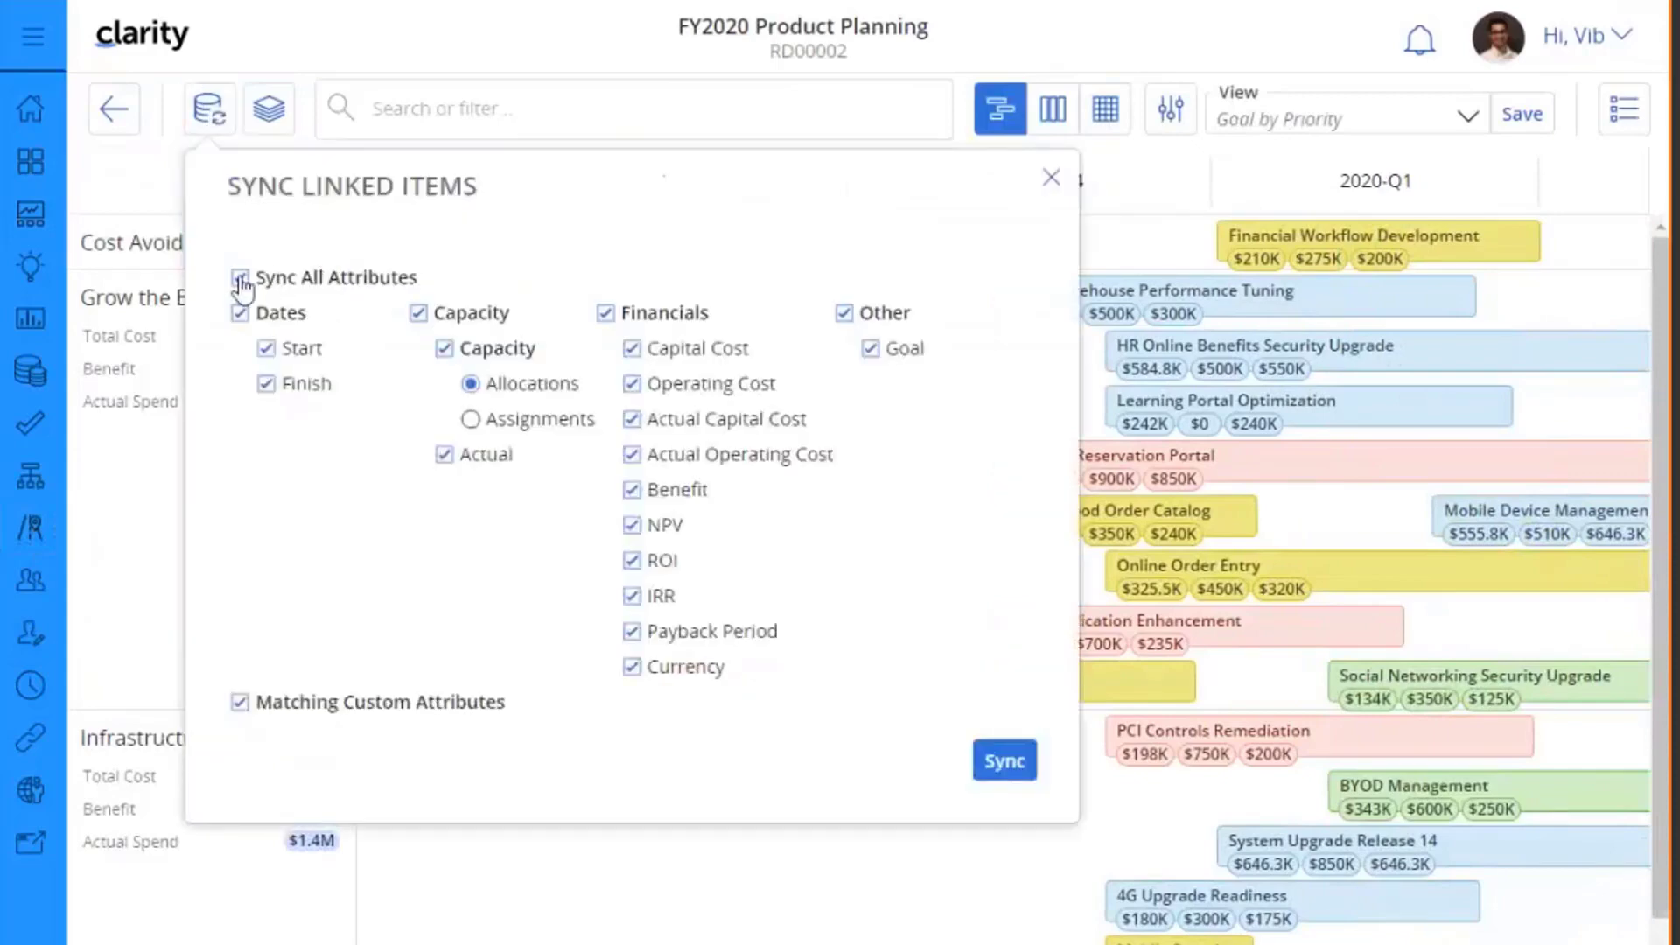
left_click(240, 280)
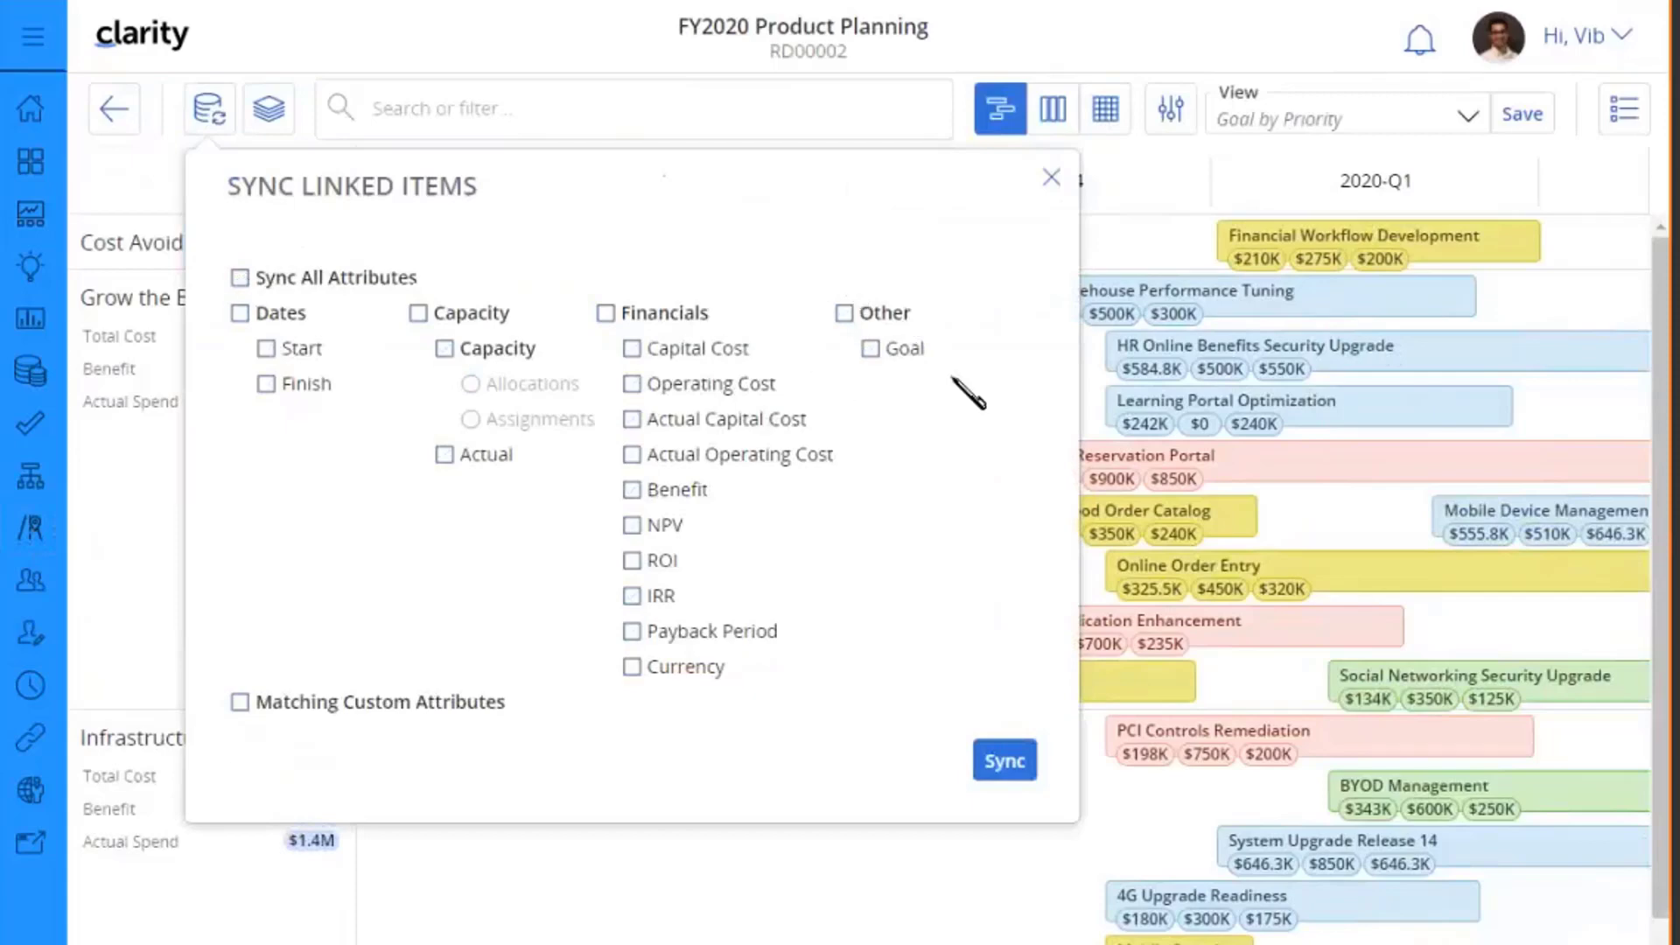
left_click(874, 351)
left_click(1000, 762)
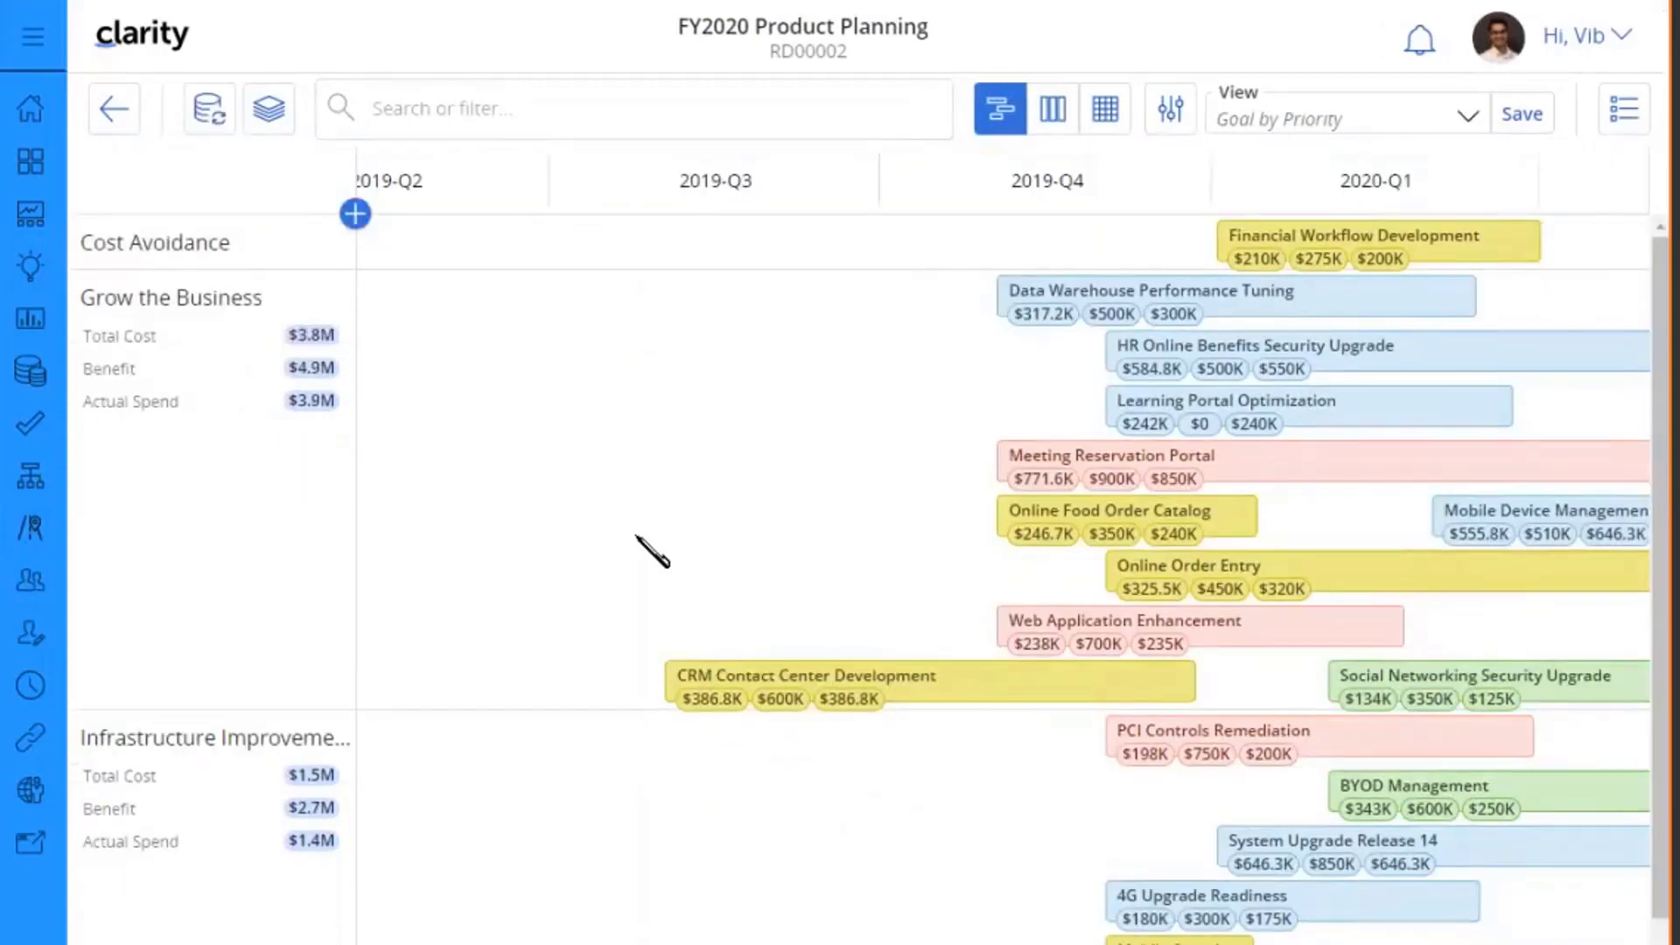
Check where BYOD Management sits among the goal lanes on the roadmap timeline
scroll(632, 542, "right", 2)
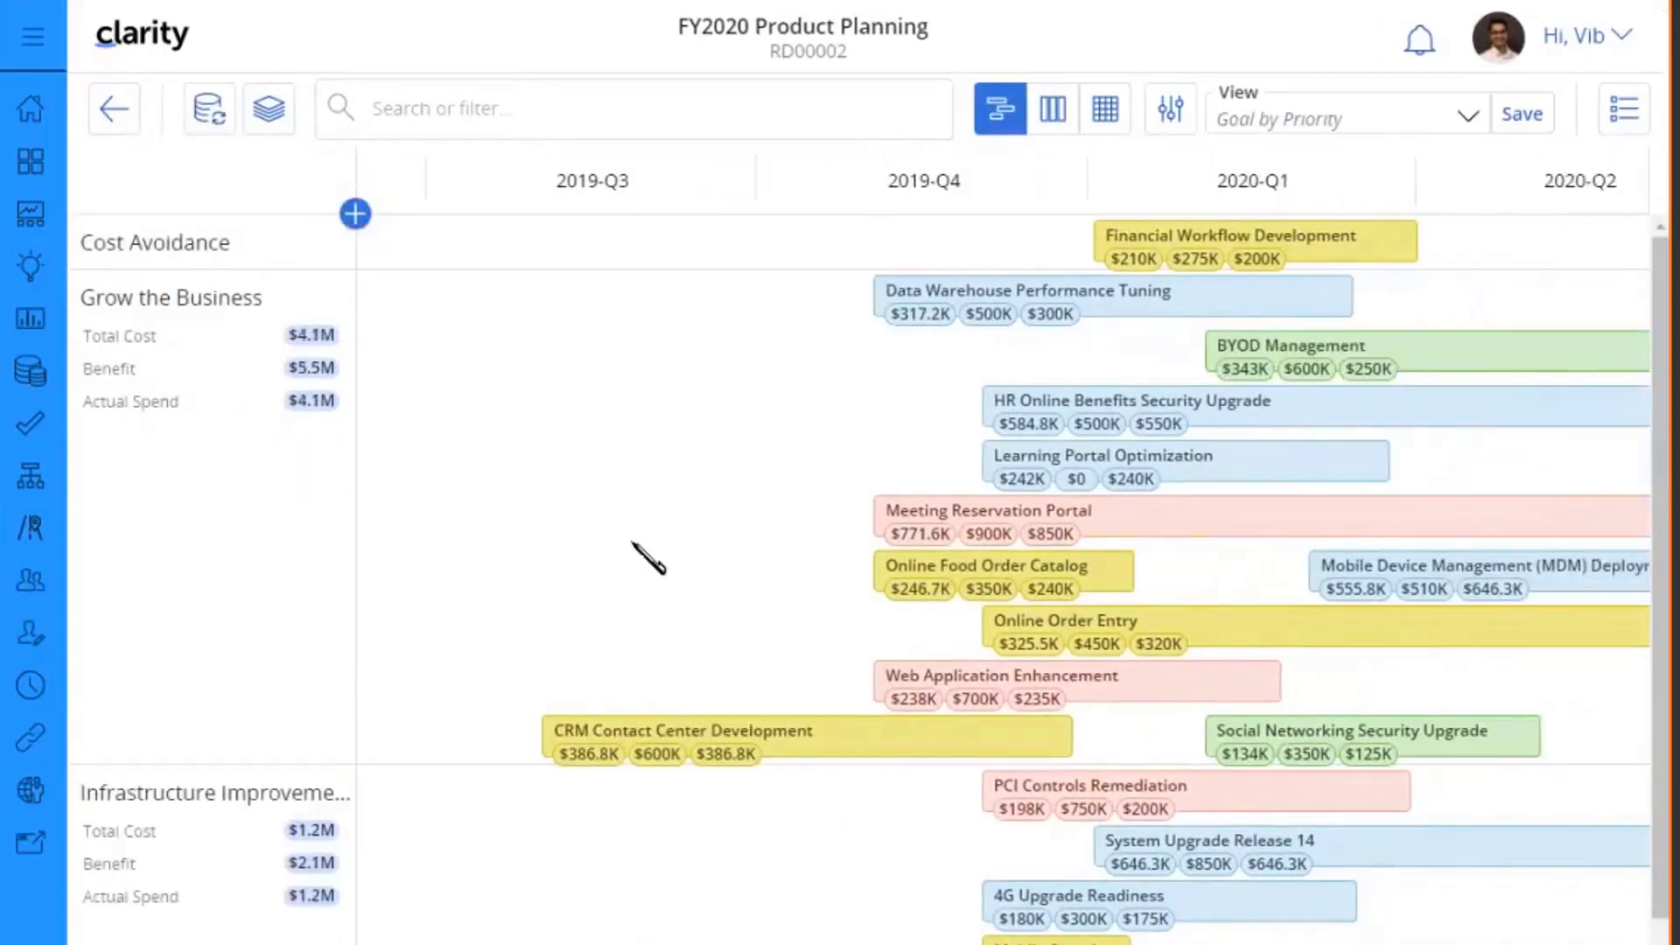
scroll(648, 558, "right", 3)
scroll(615, 559, "right", 2)
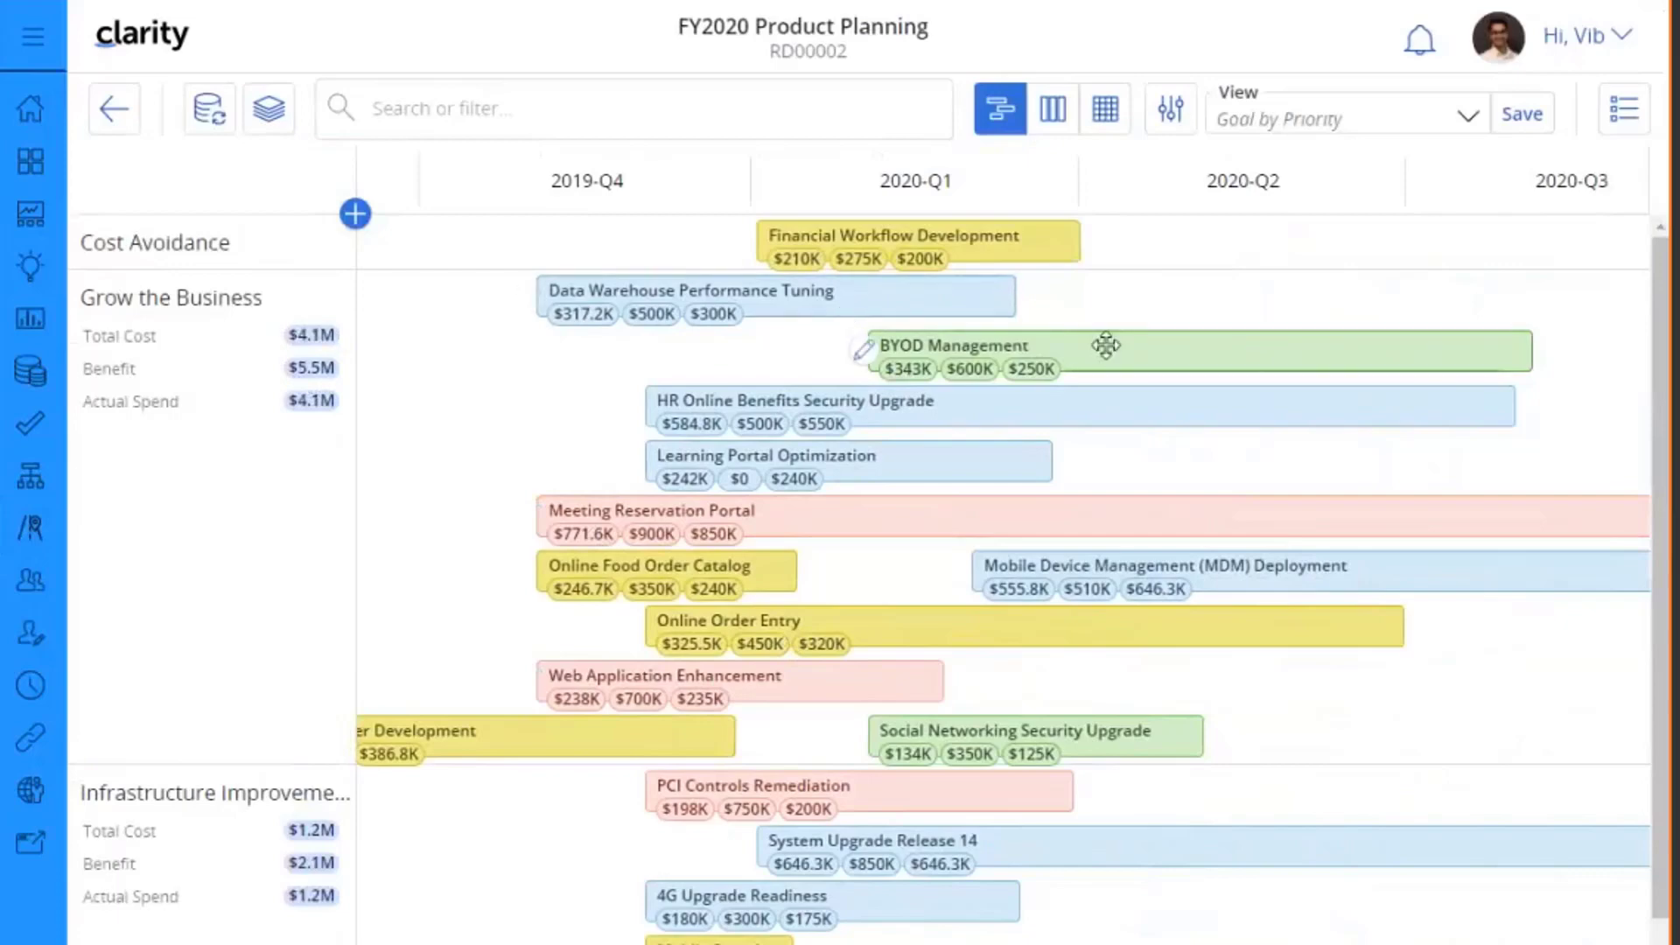
Review the attributes offered for syncing linked roadmap items, and close the options without syncing
left_click(217, 112)
left_click(331, 250)
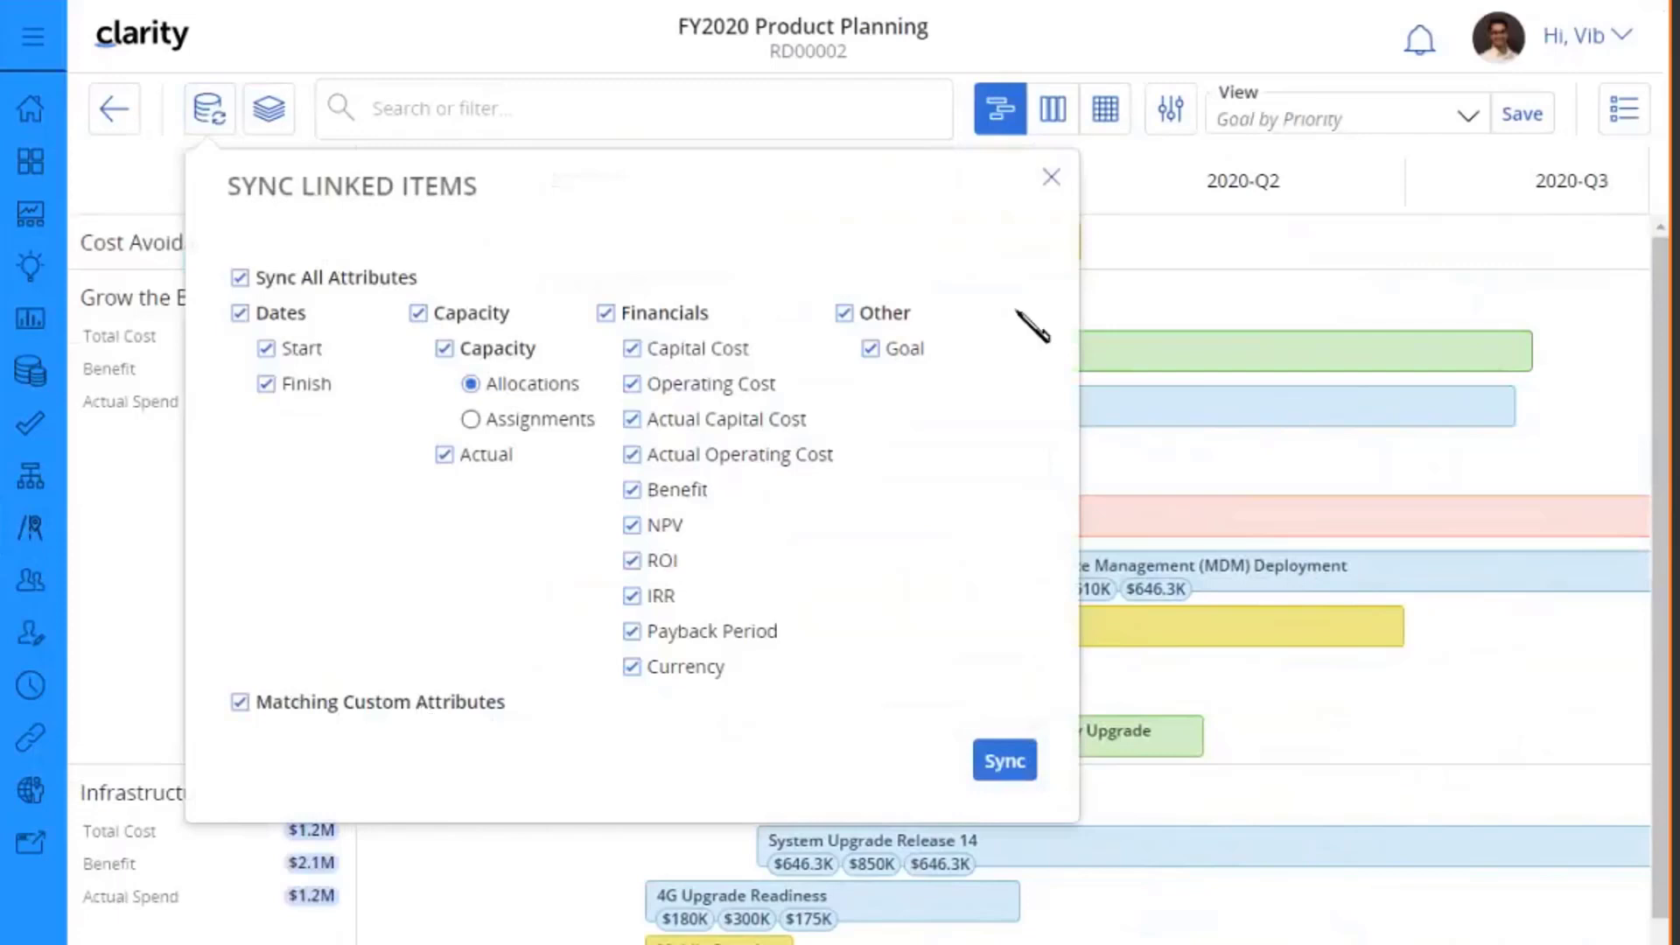
left_click(1051, 178)
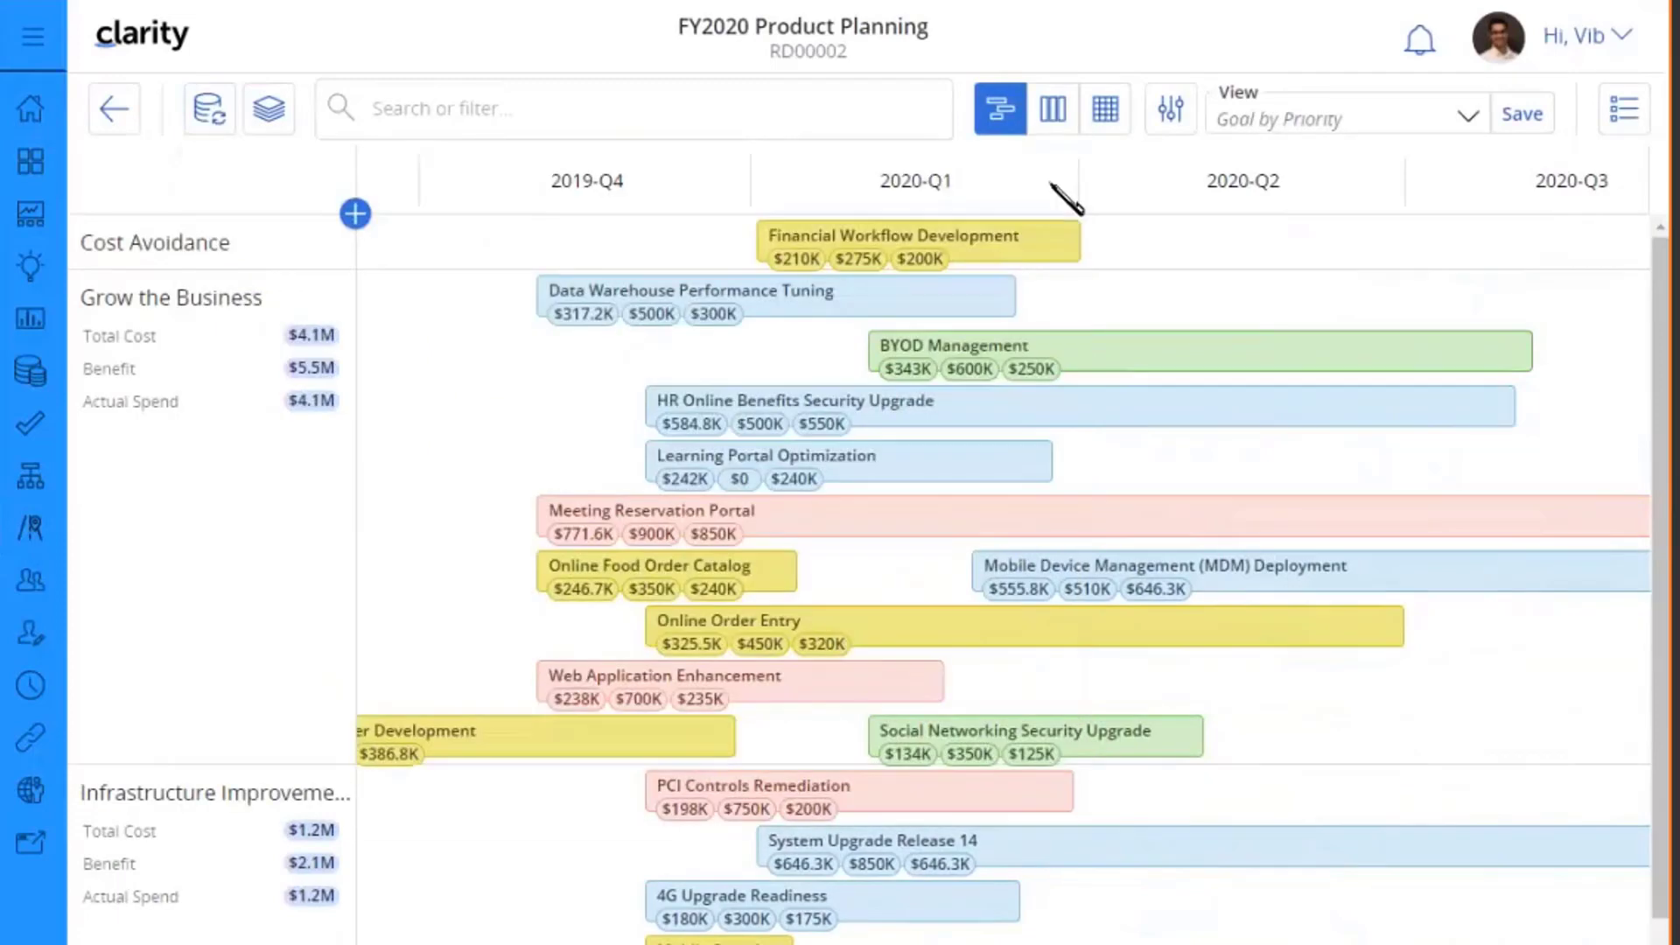
Open the Medical Center Top Down hierarchy and examine the details on its investment cards
left_click(31, 479)
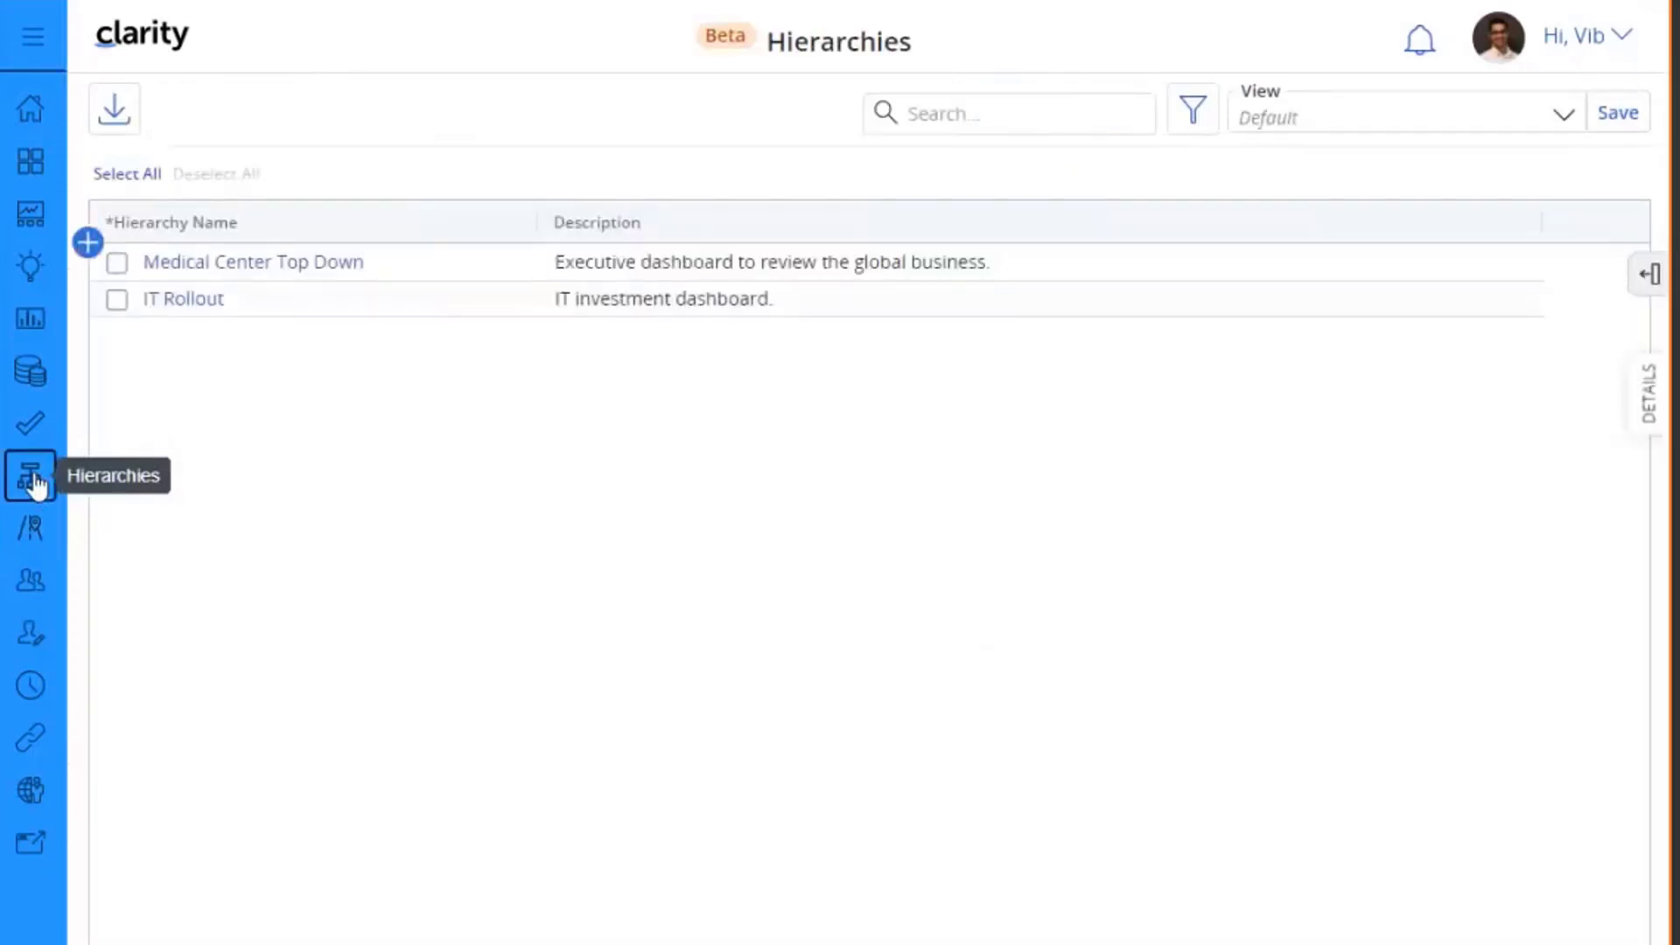
left_click(326, 266)
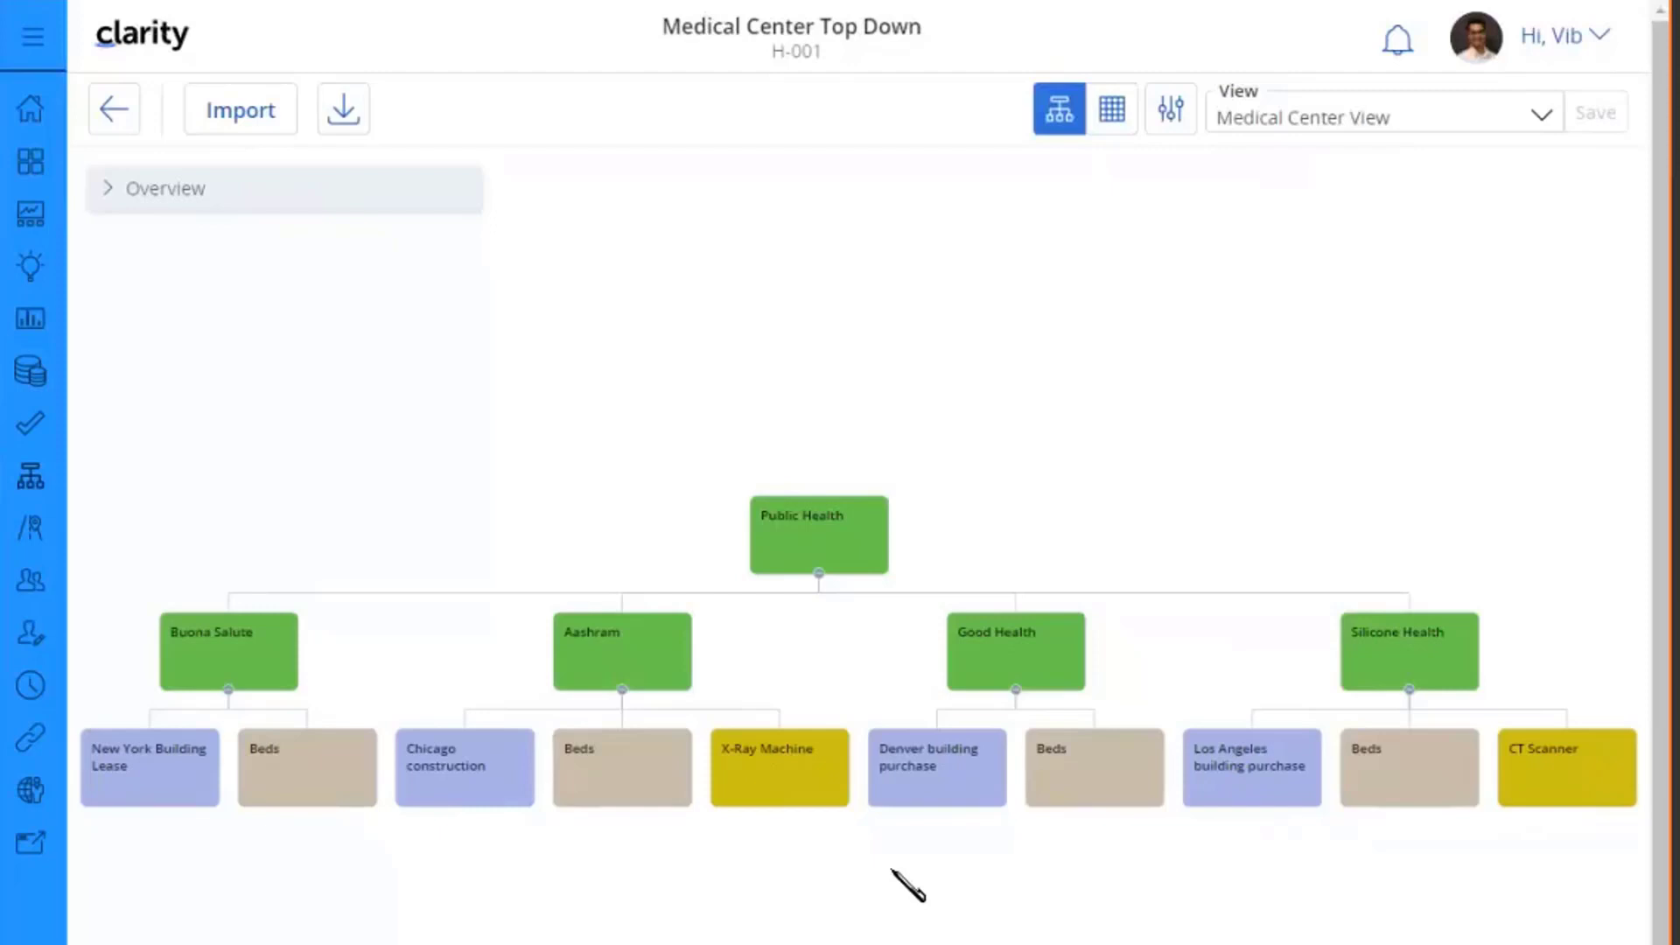
scroll(820, 898, "up", 1)
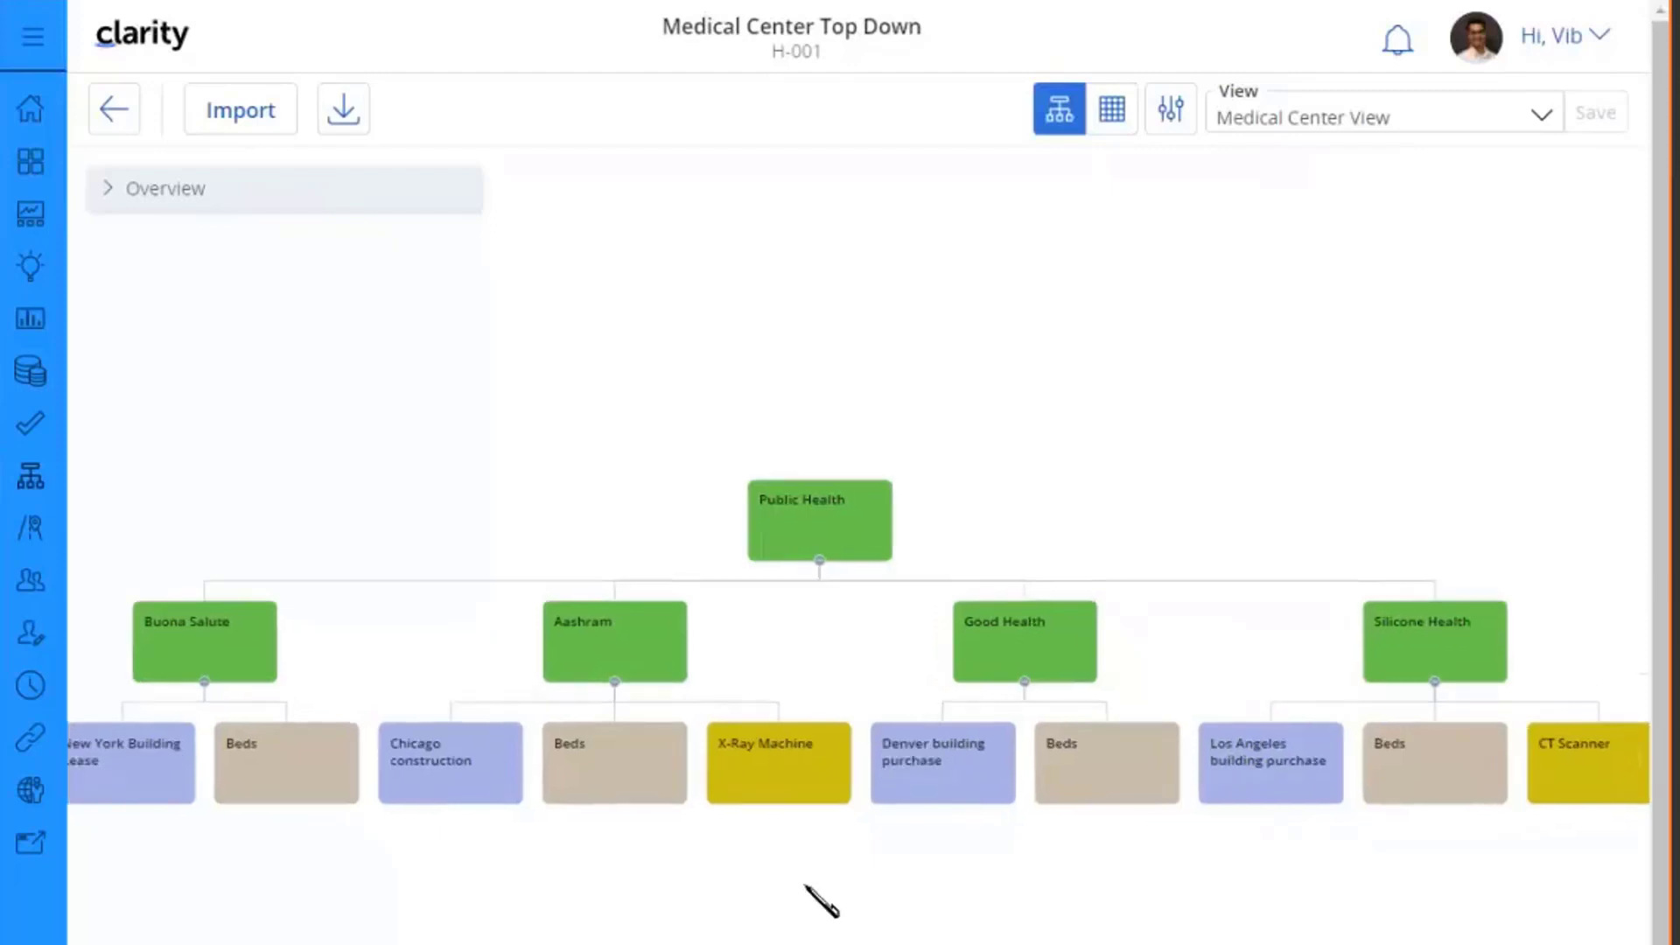
scroll(805, 886, "up", 3)
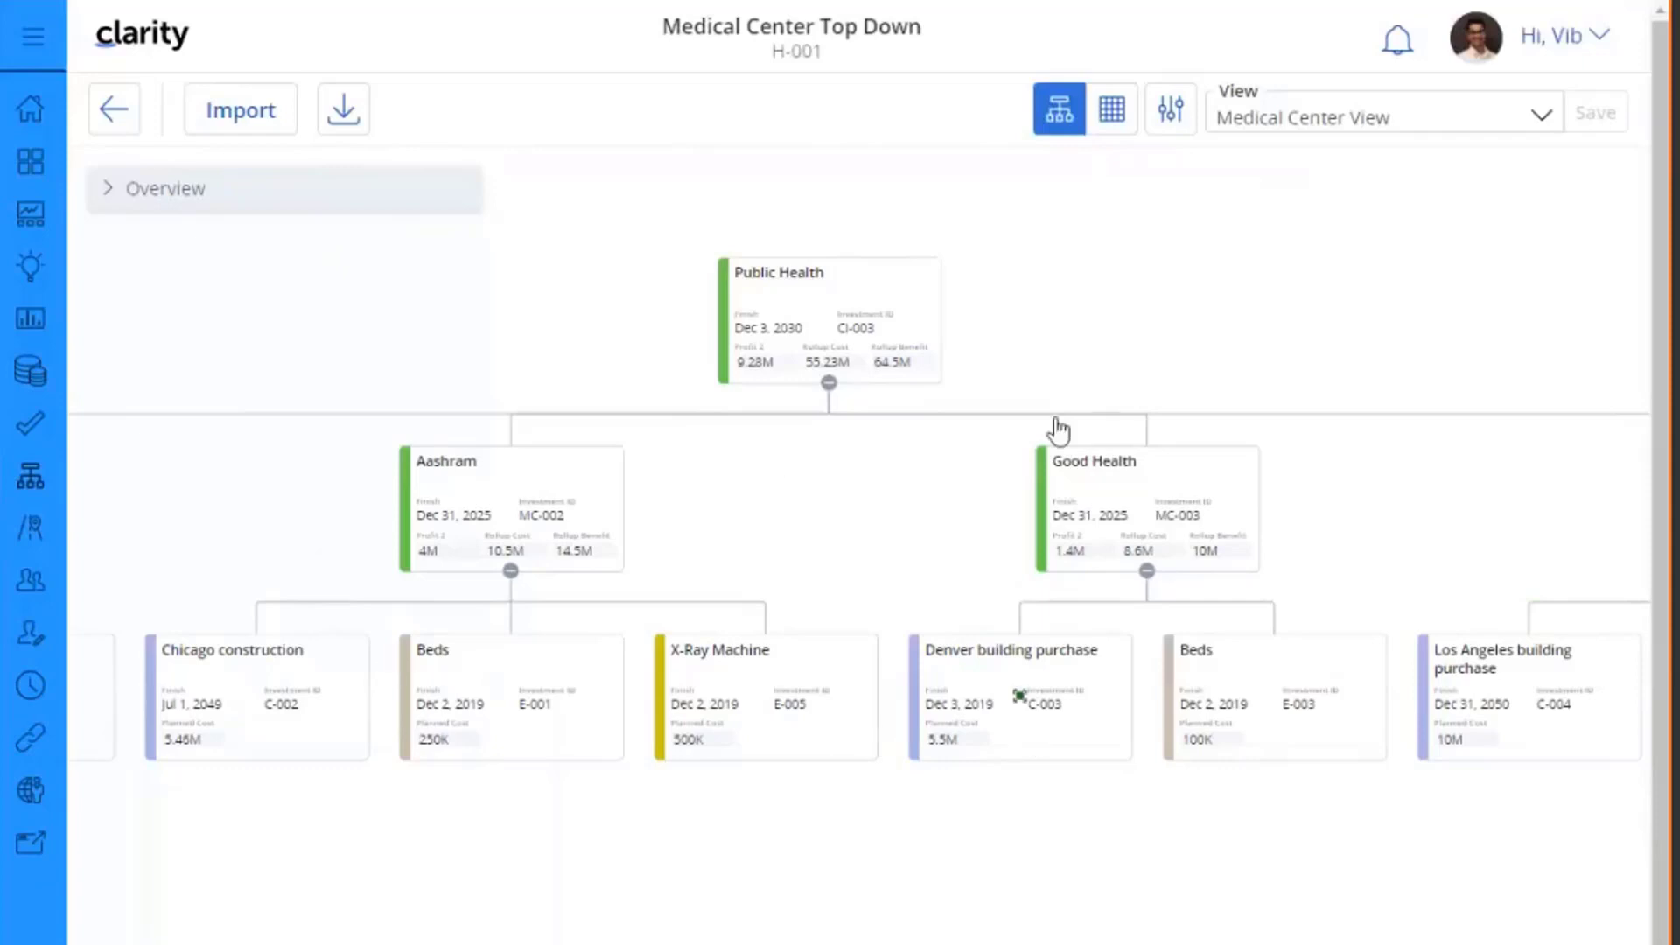
Show the hierarchy as a grid and review its contract, medical center and medical equipment columns
left_click(1112, 122)
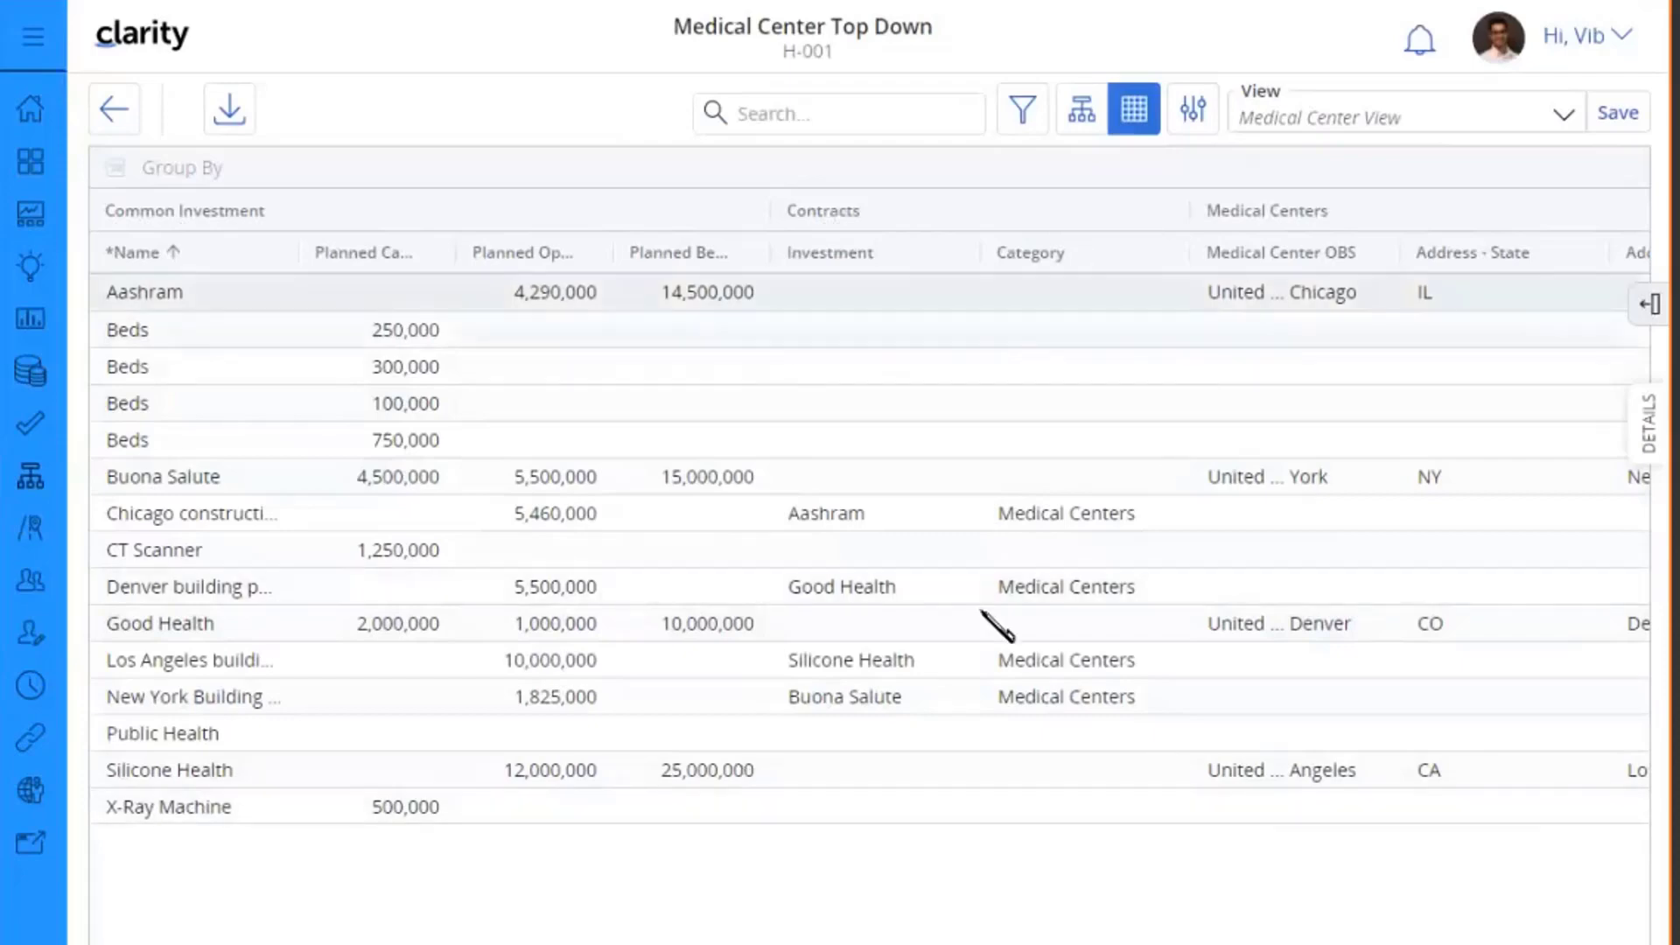
scroll(997, 625, "right", 3)
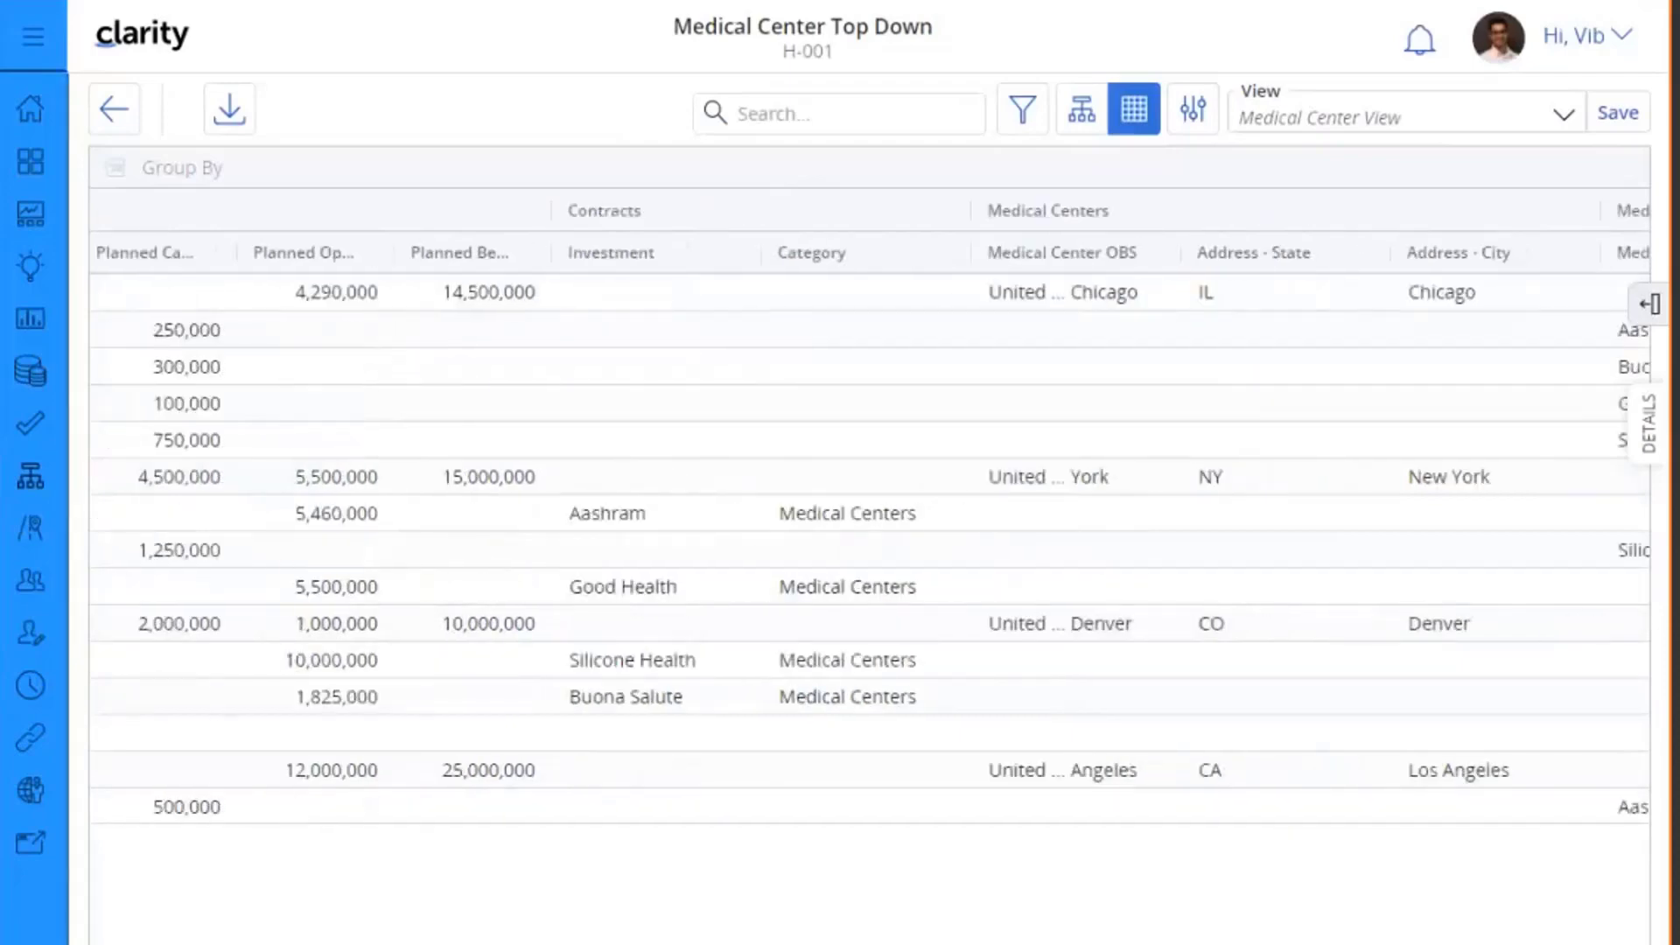
scroll(869, 509, "right", 6)
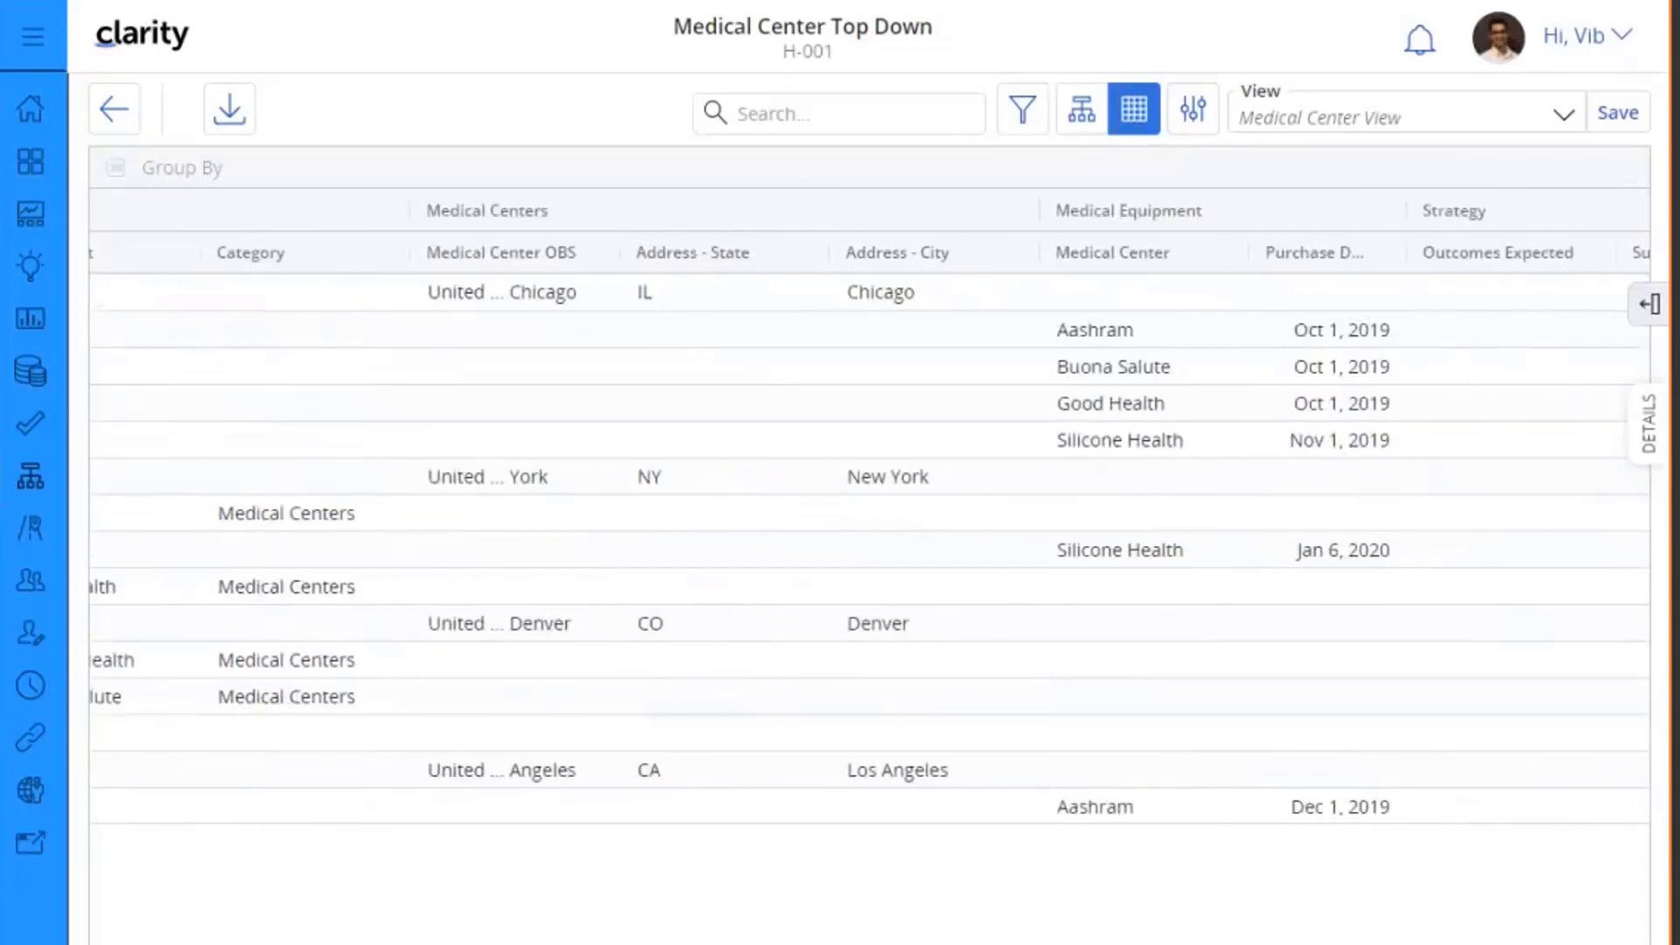
scroll(869, 509, "right", 2)
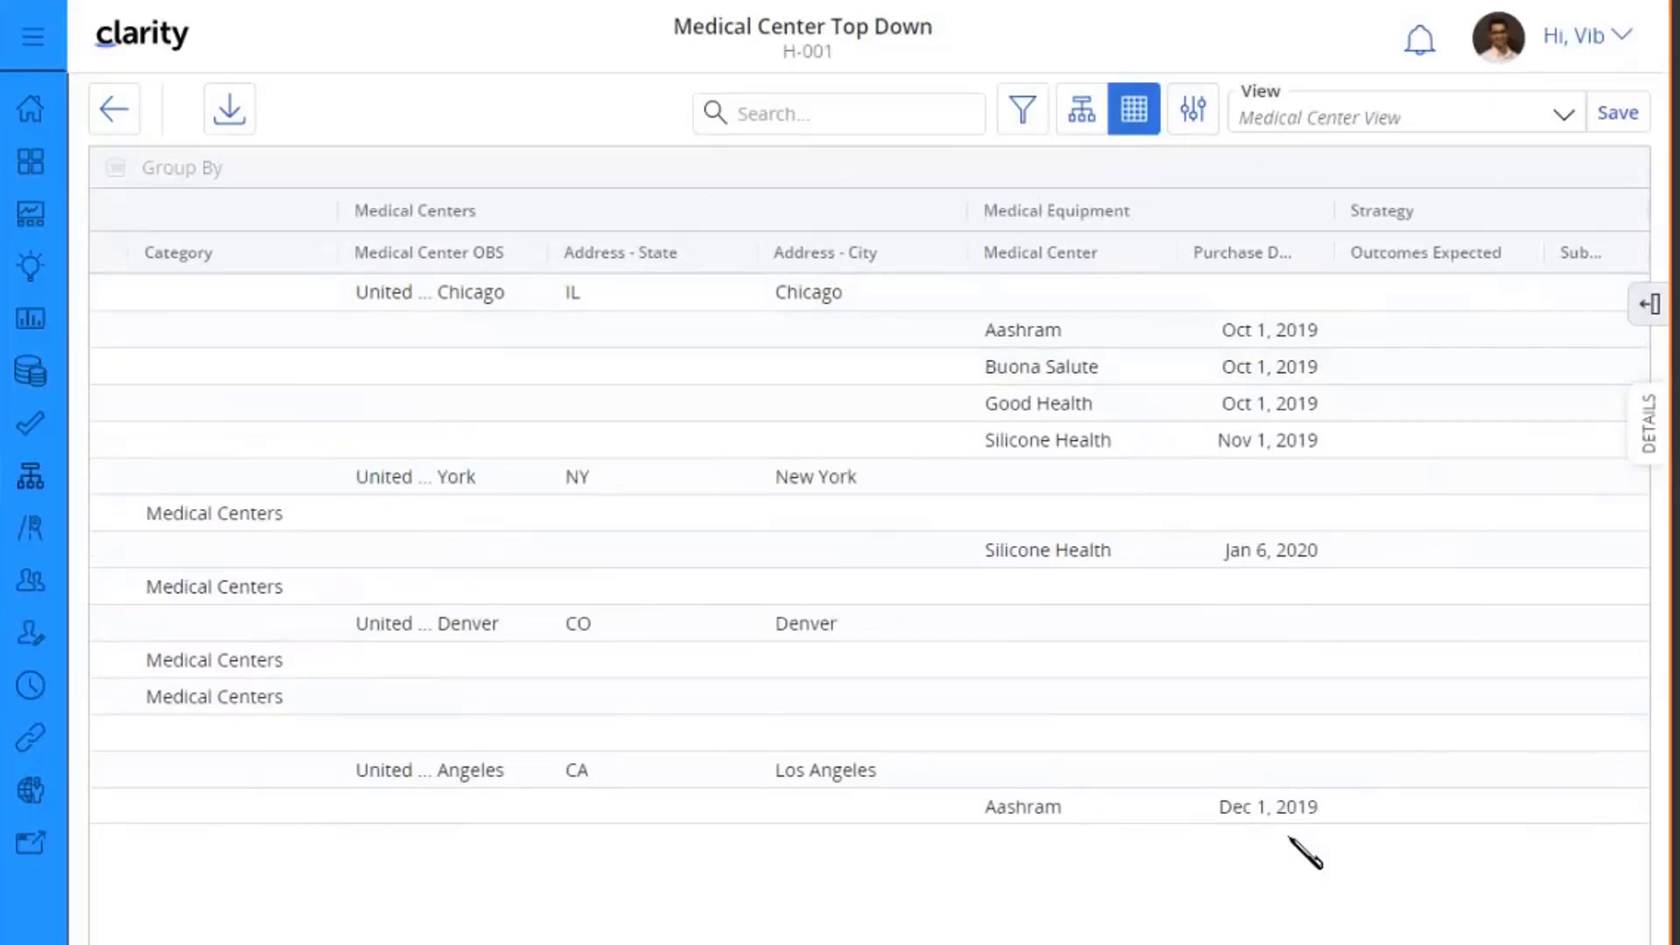
Reduce the grid's Common Investment columns to Name only, and collapse that attribute group in the column chooser
left_click(1648, 306)
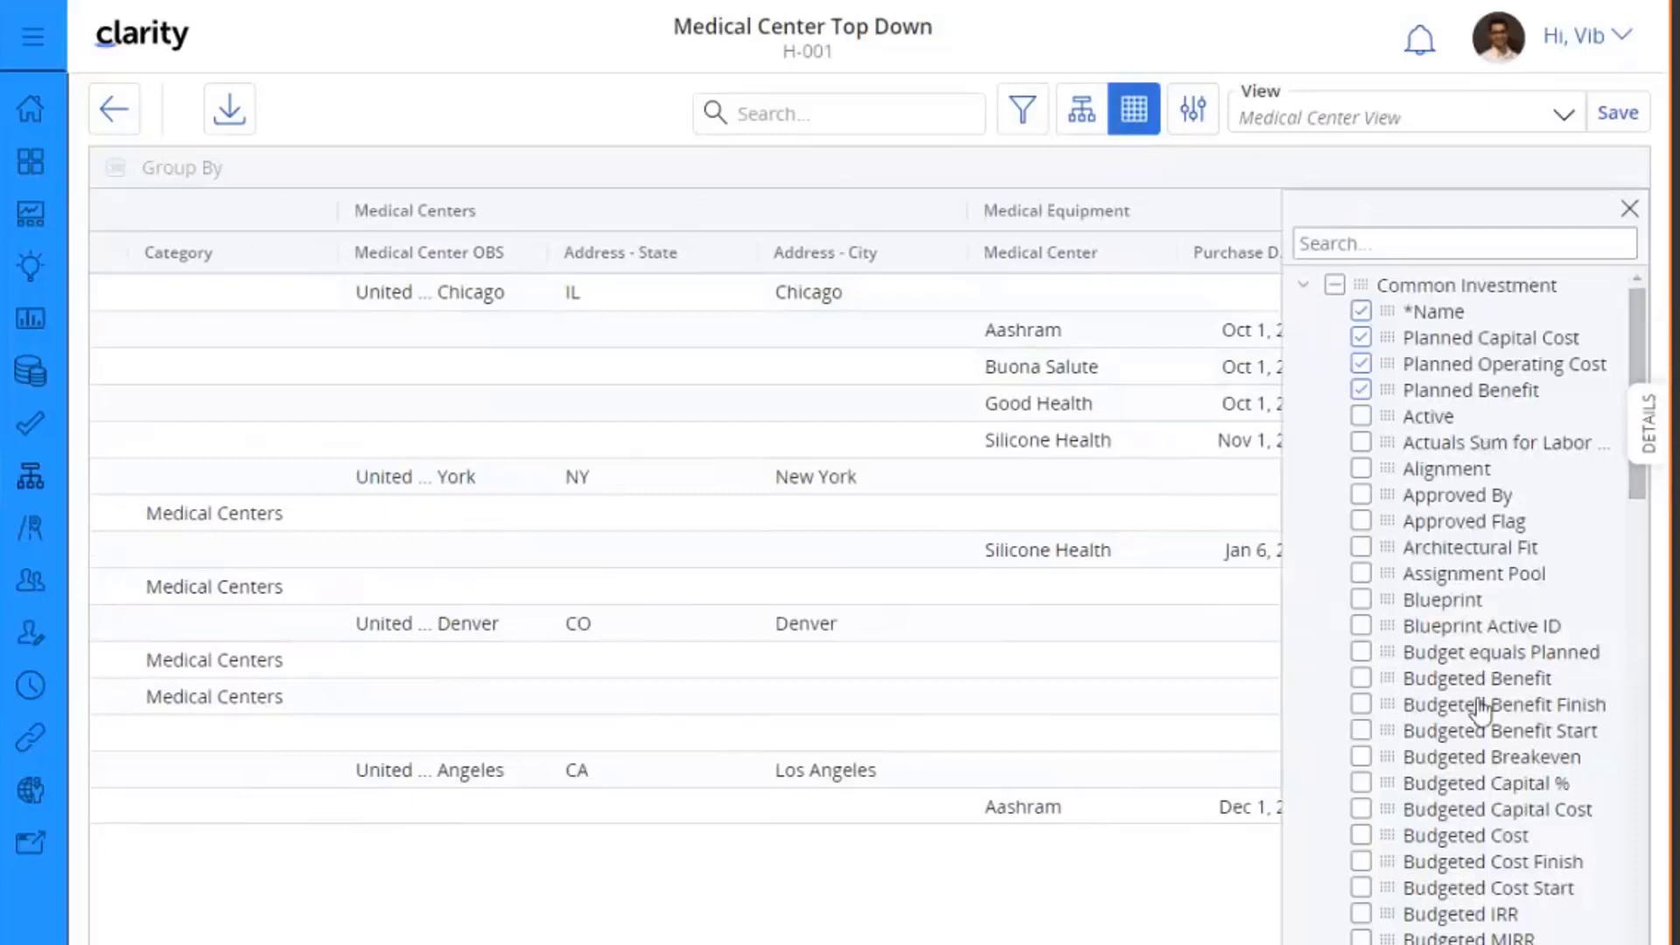
left_click(1336, 287)
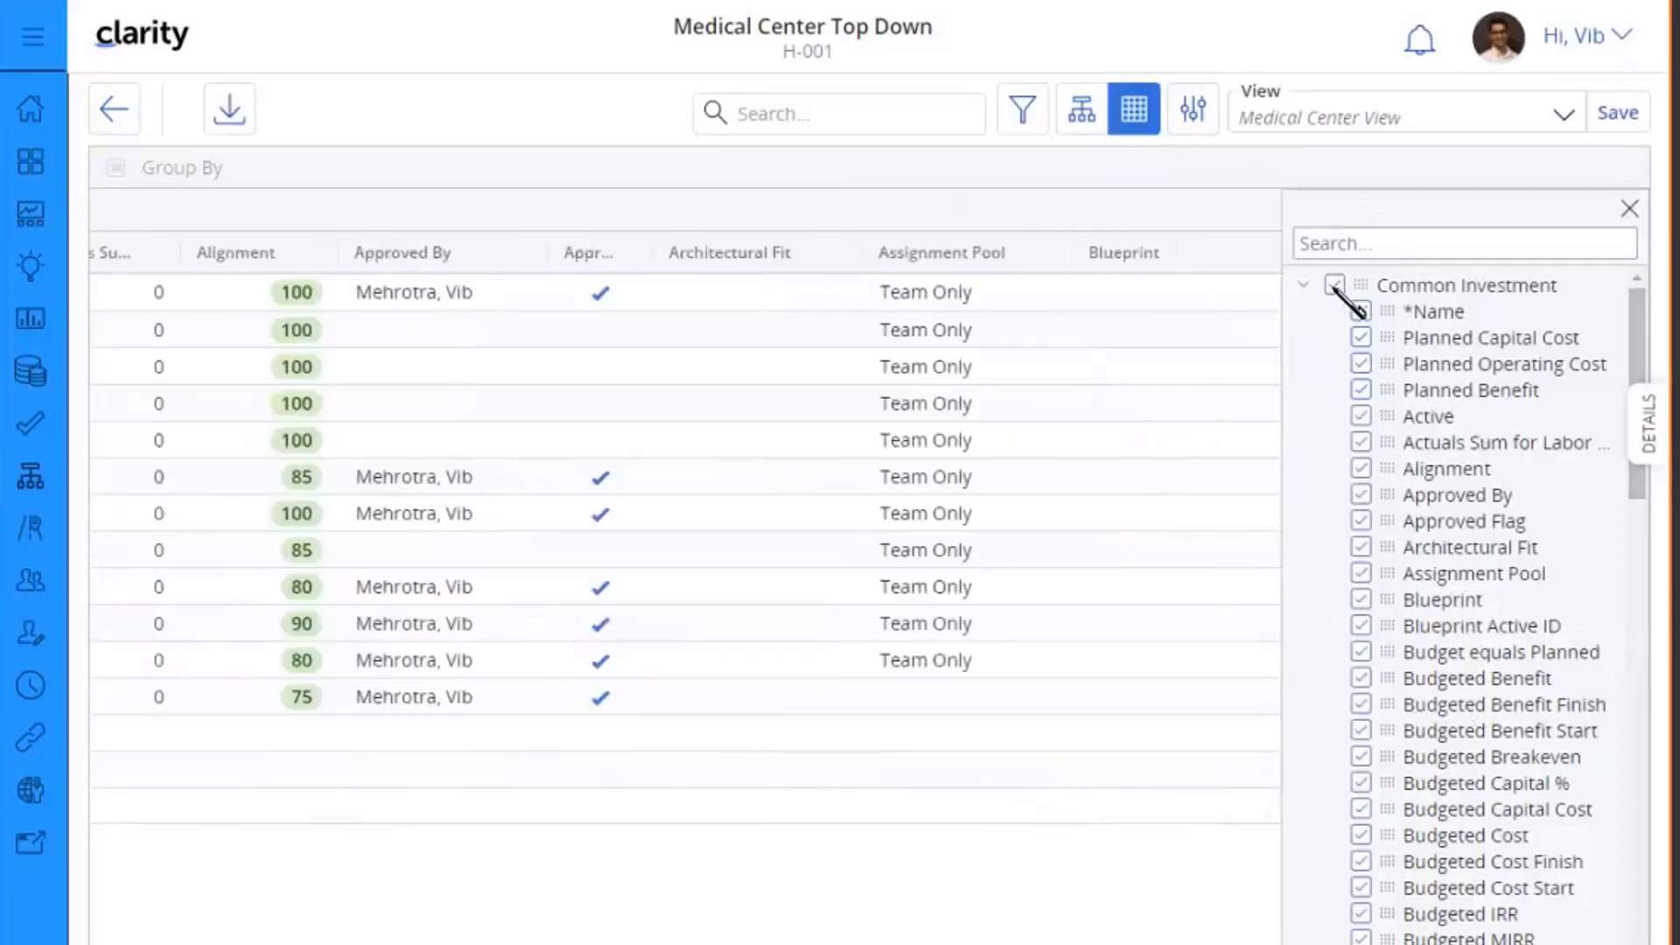
left_click(1333, 287)
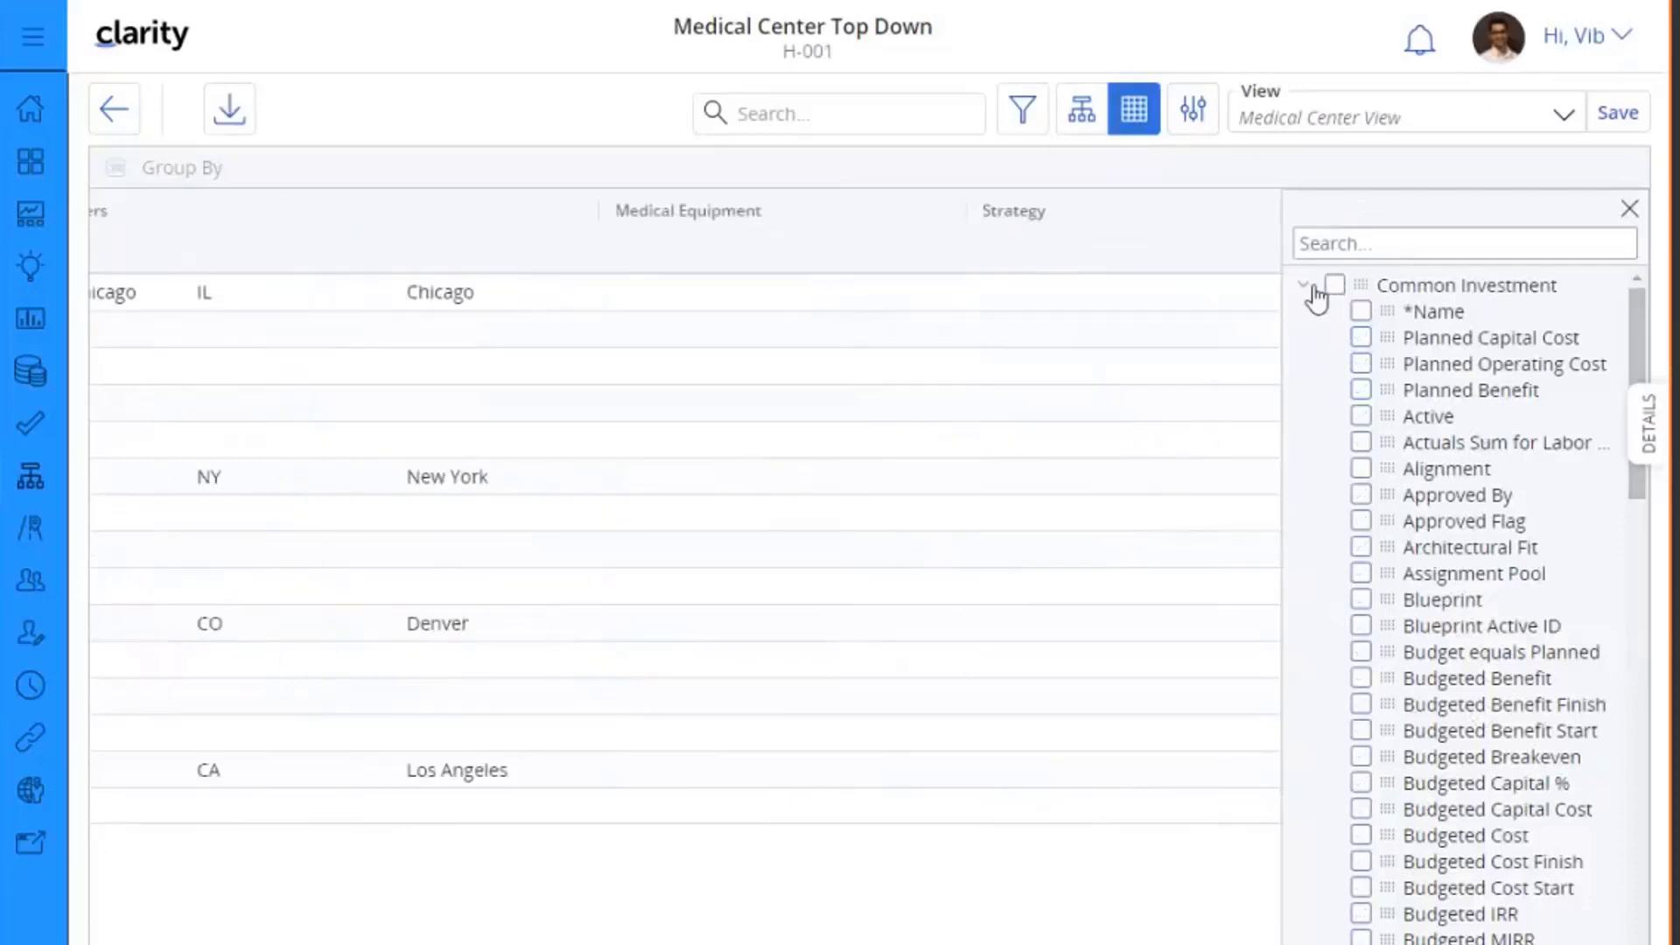
left_click(1360, 312)
left_click(1315, 293)
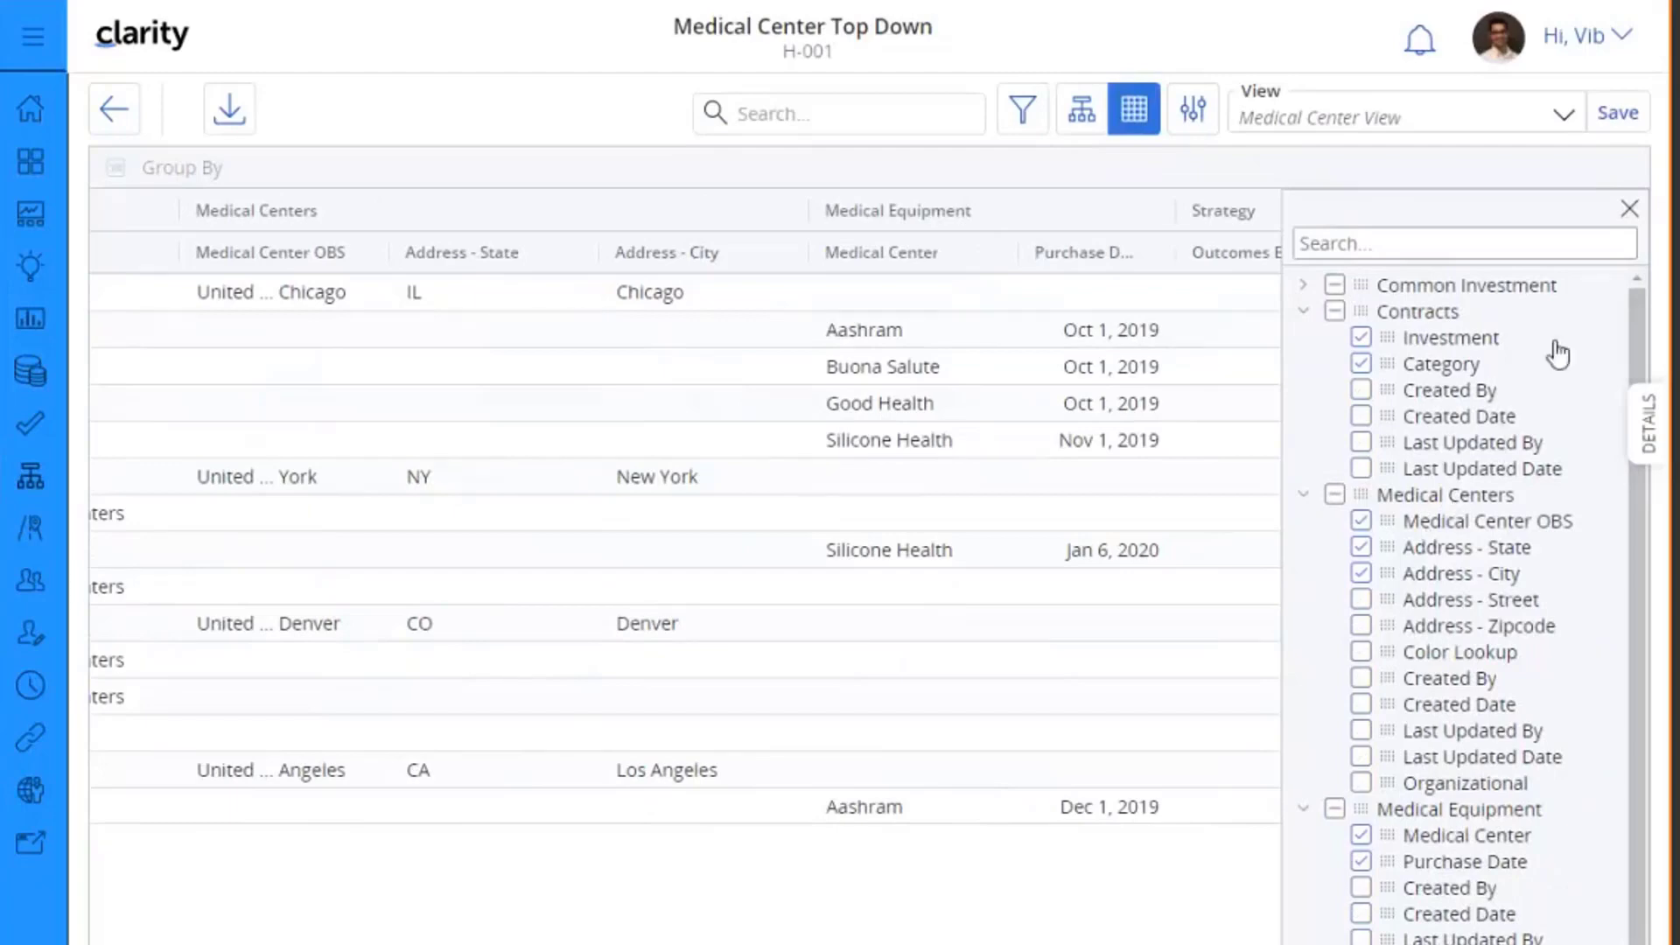
Close the column chooser, discard the changes to Medical Center View, and show the hierarchy as a grid again
left_click(1629, 209)
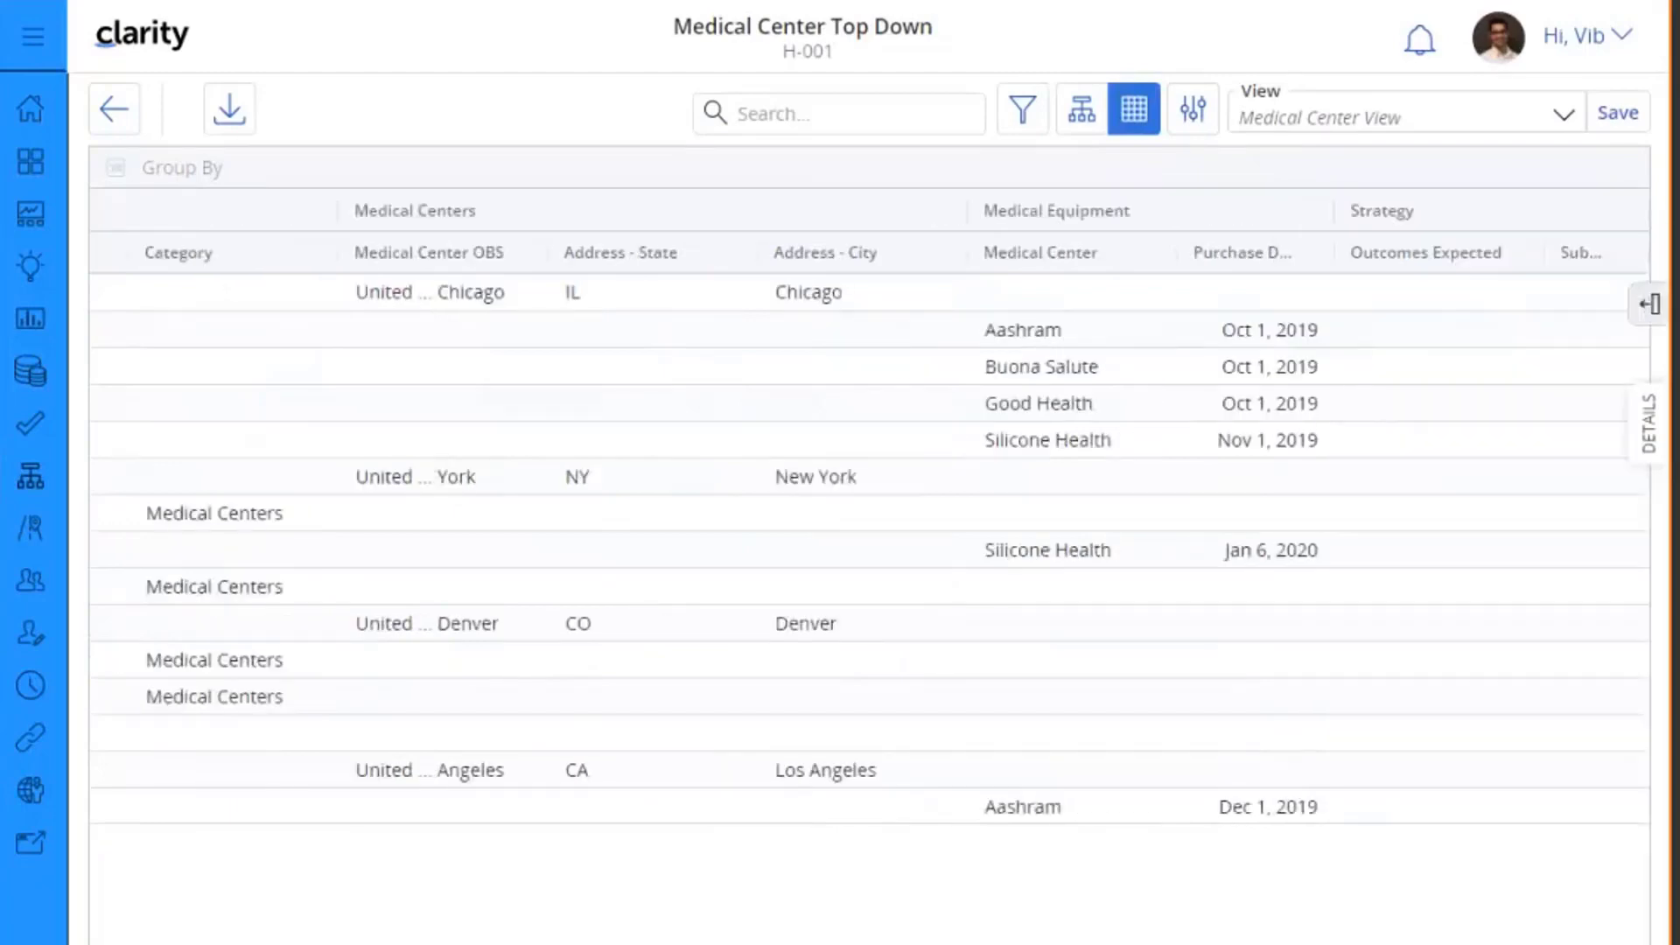
left_click(1562, 116)
left_click(1368, 234)
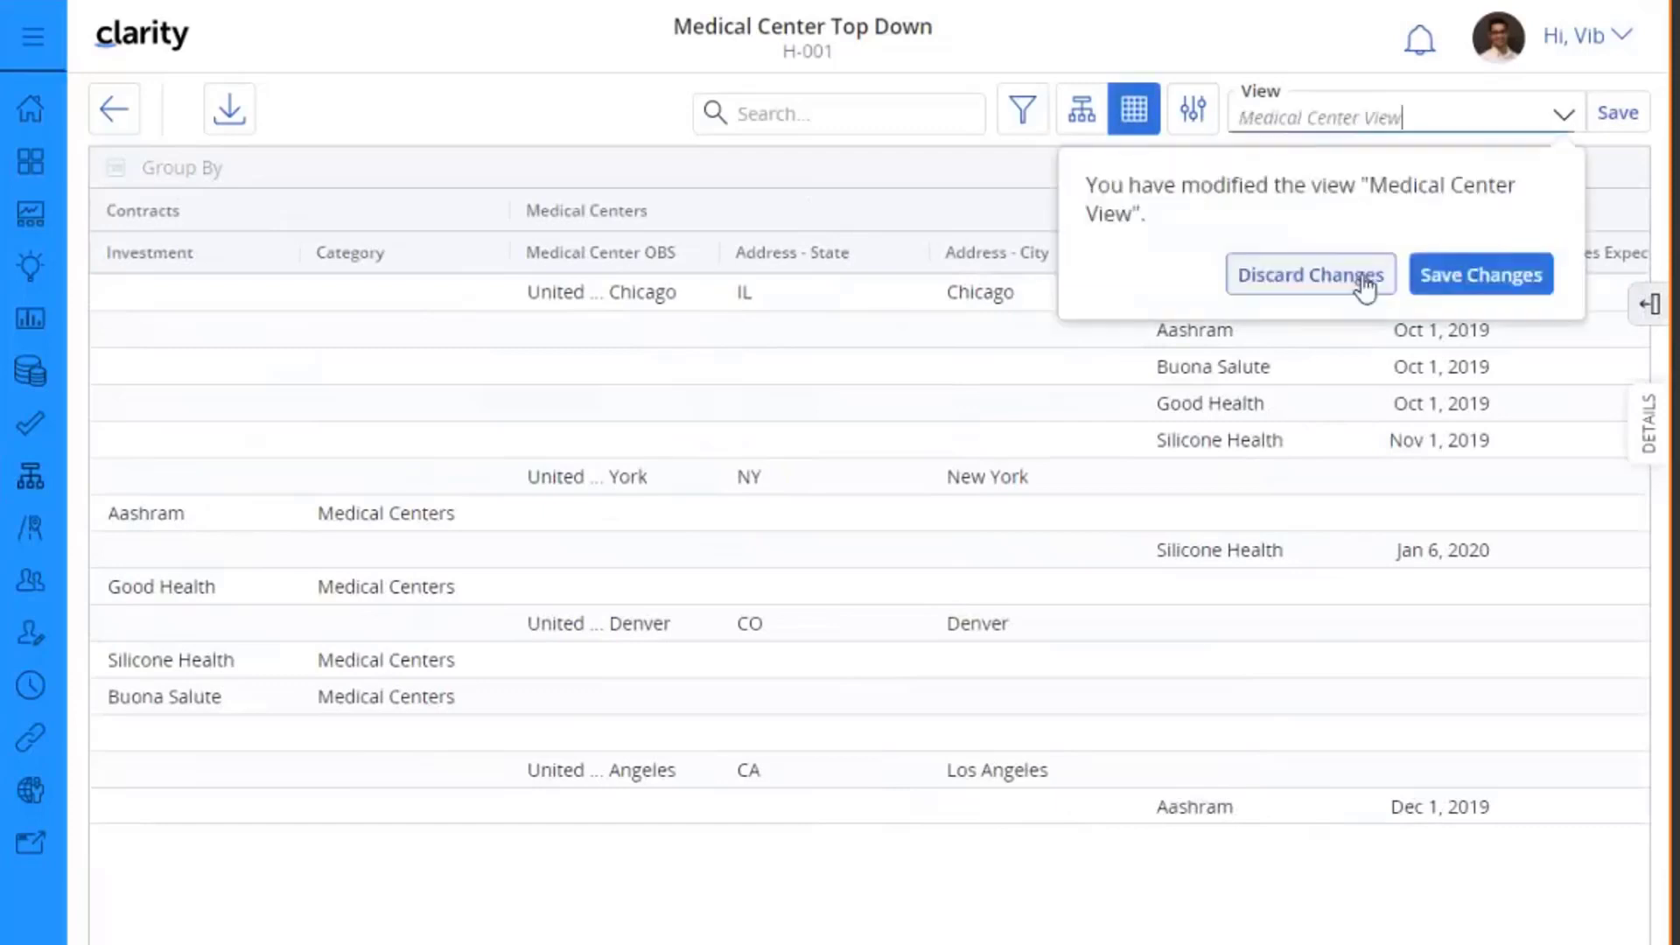
left_click(1361, 281)
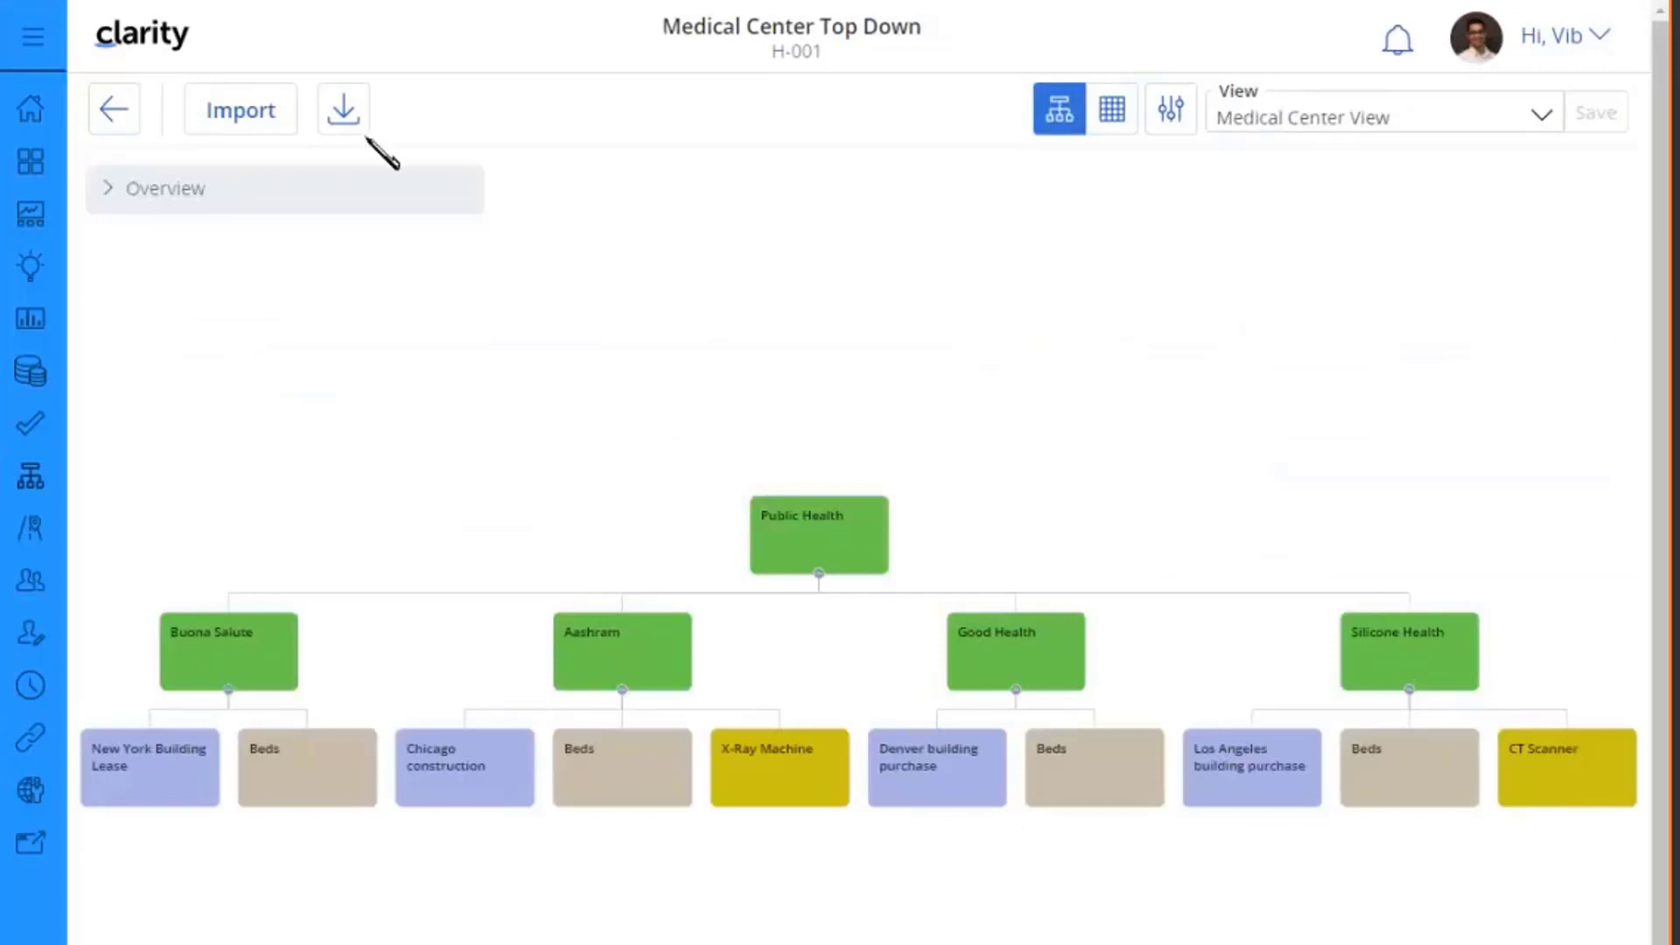
left_click(1113, 121)
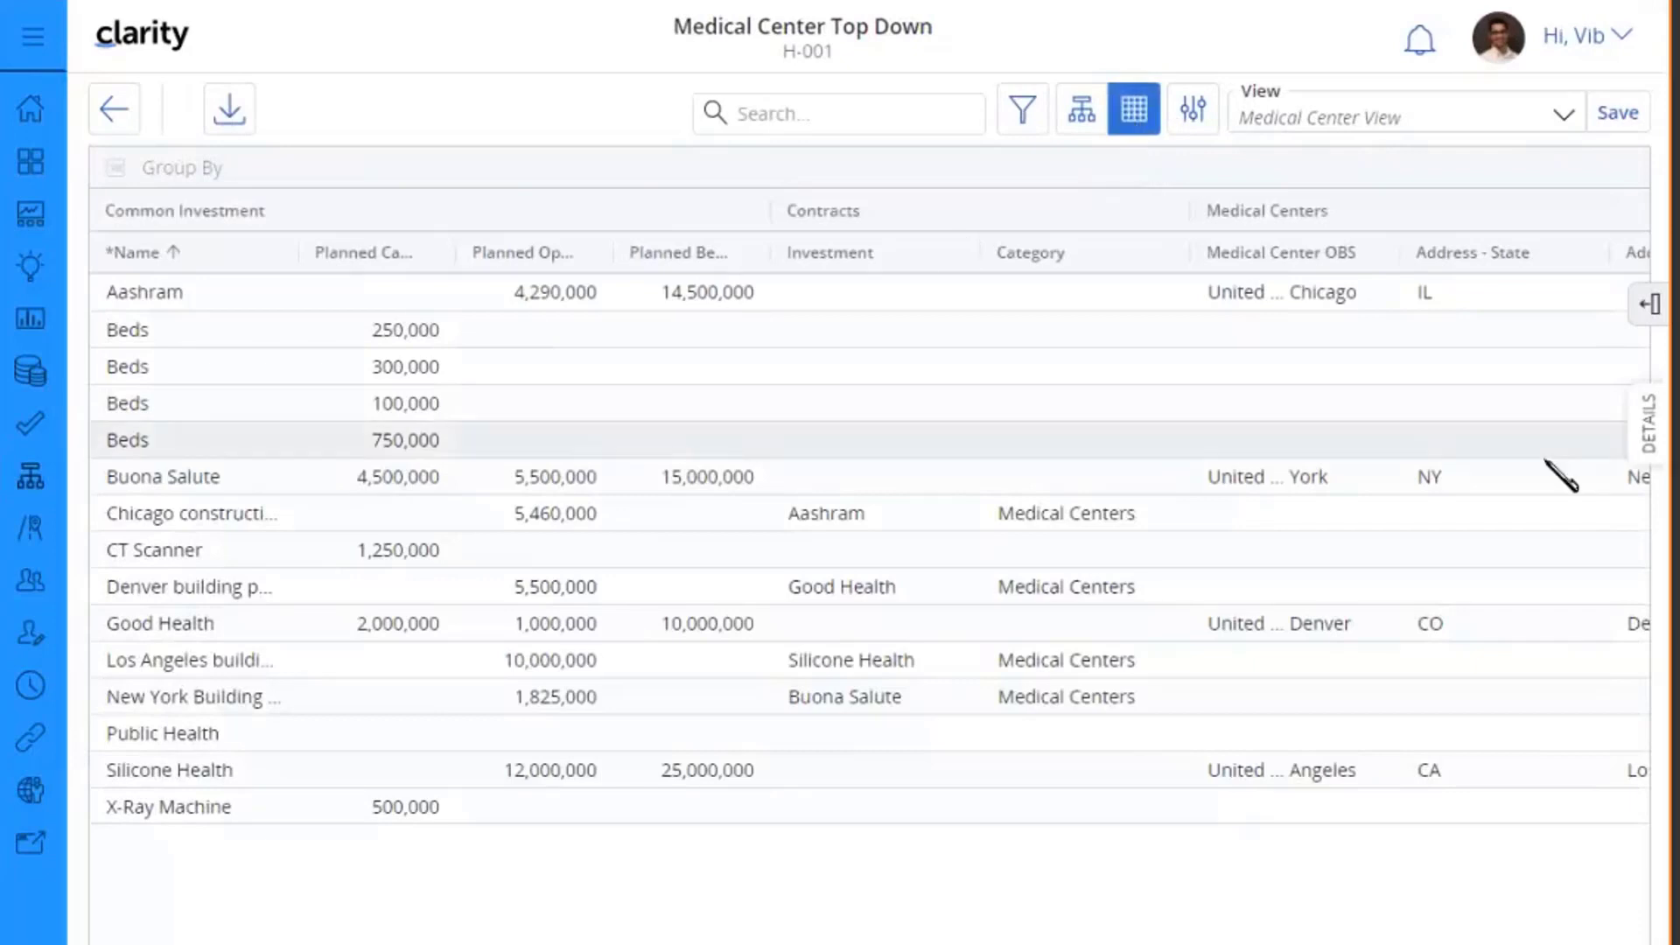
Examine the details of the Beds item with a planned capital cost of 250,000, and close them
left_click(737, 341)
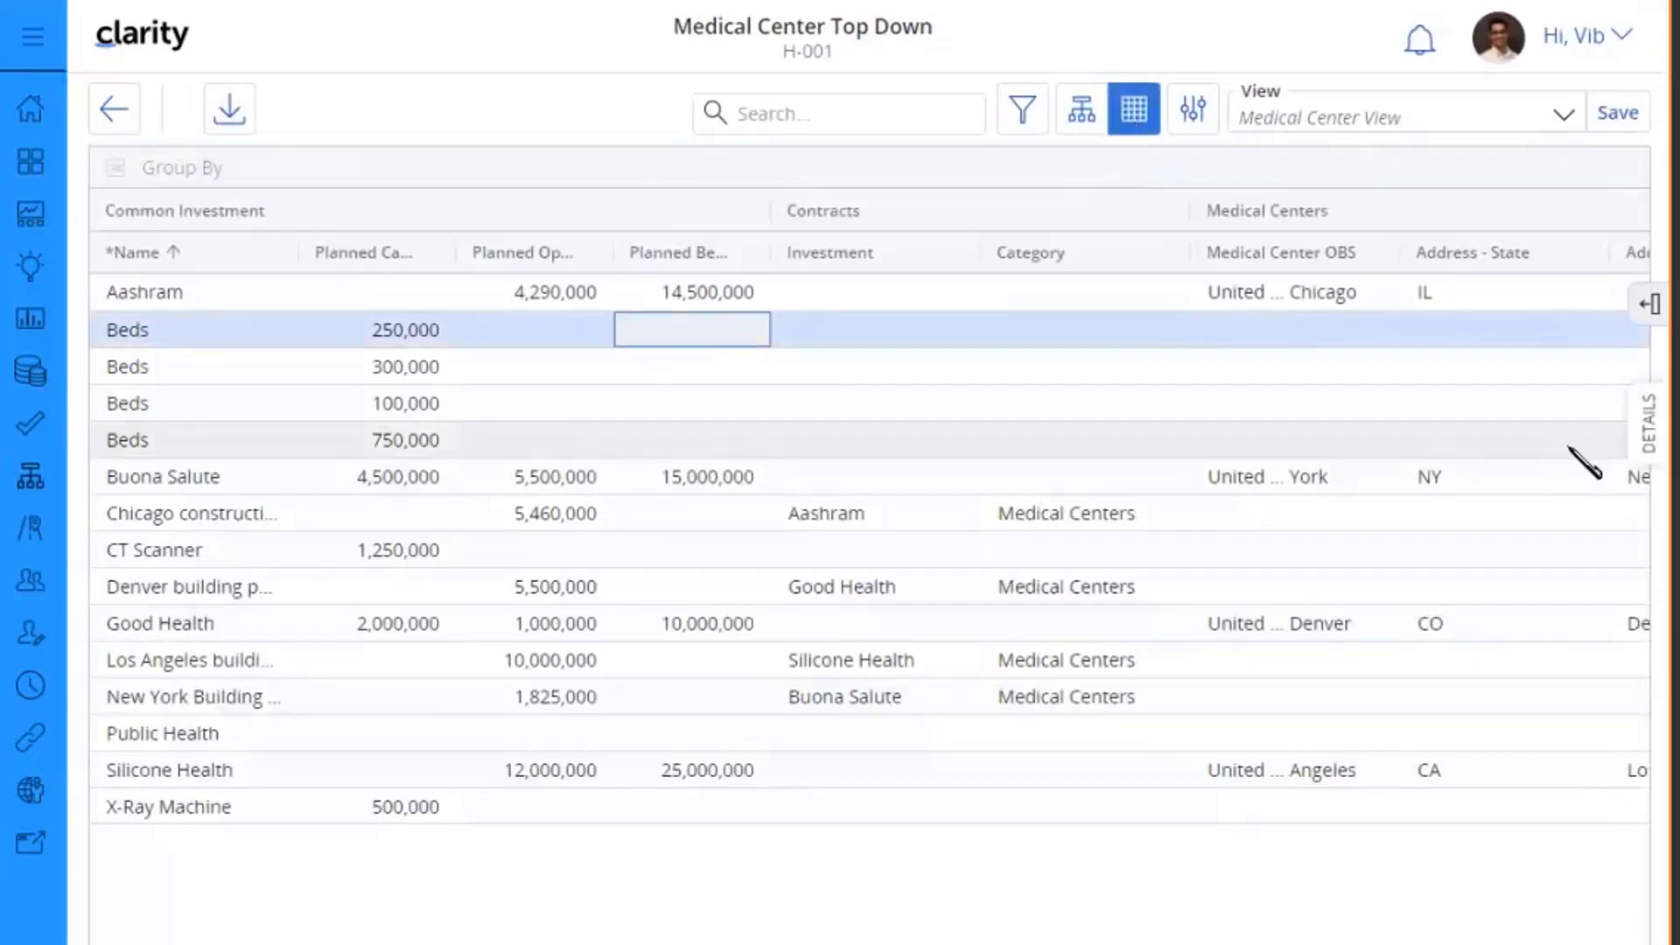
left_click(1648, 438)
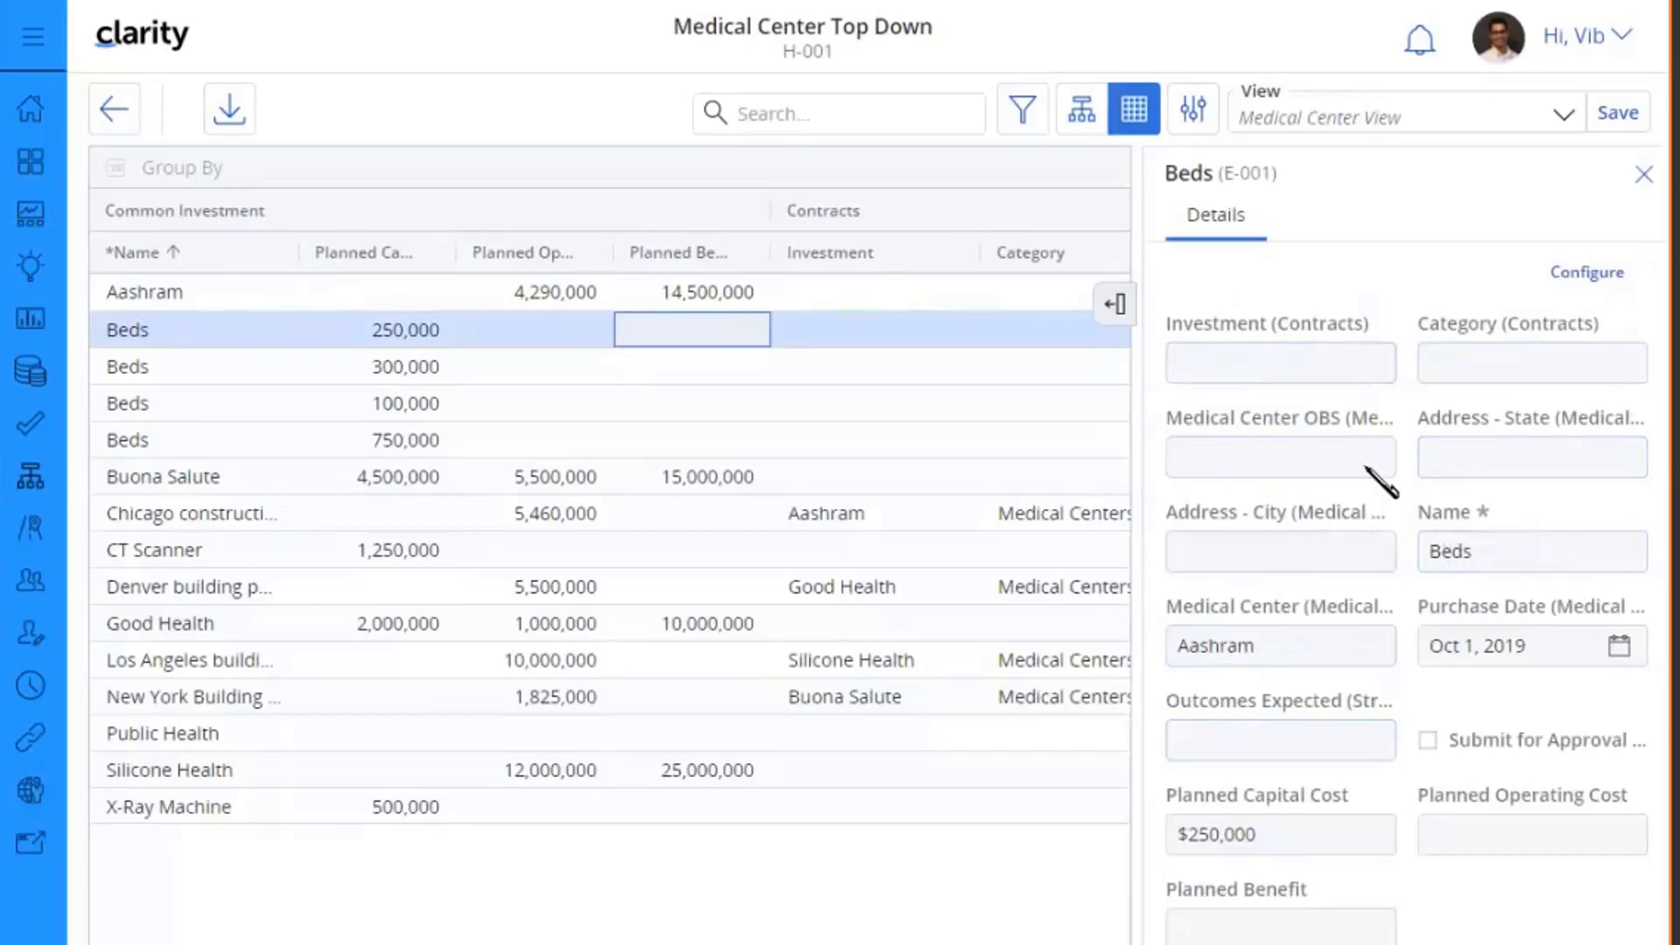
left_click(1644, 174)
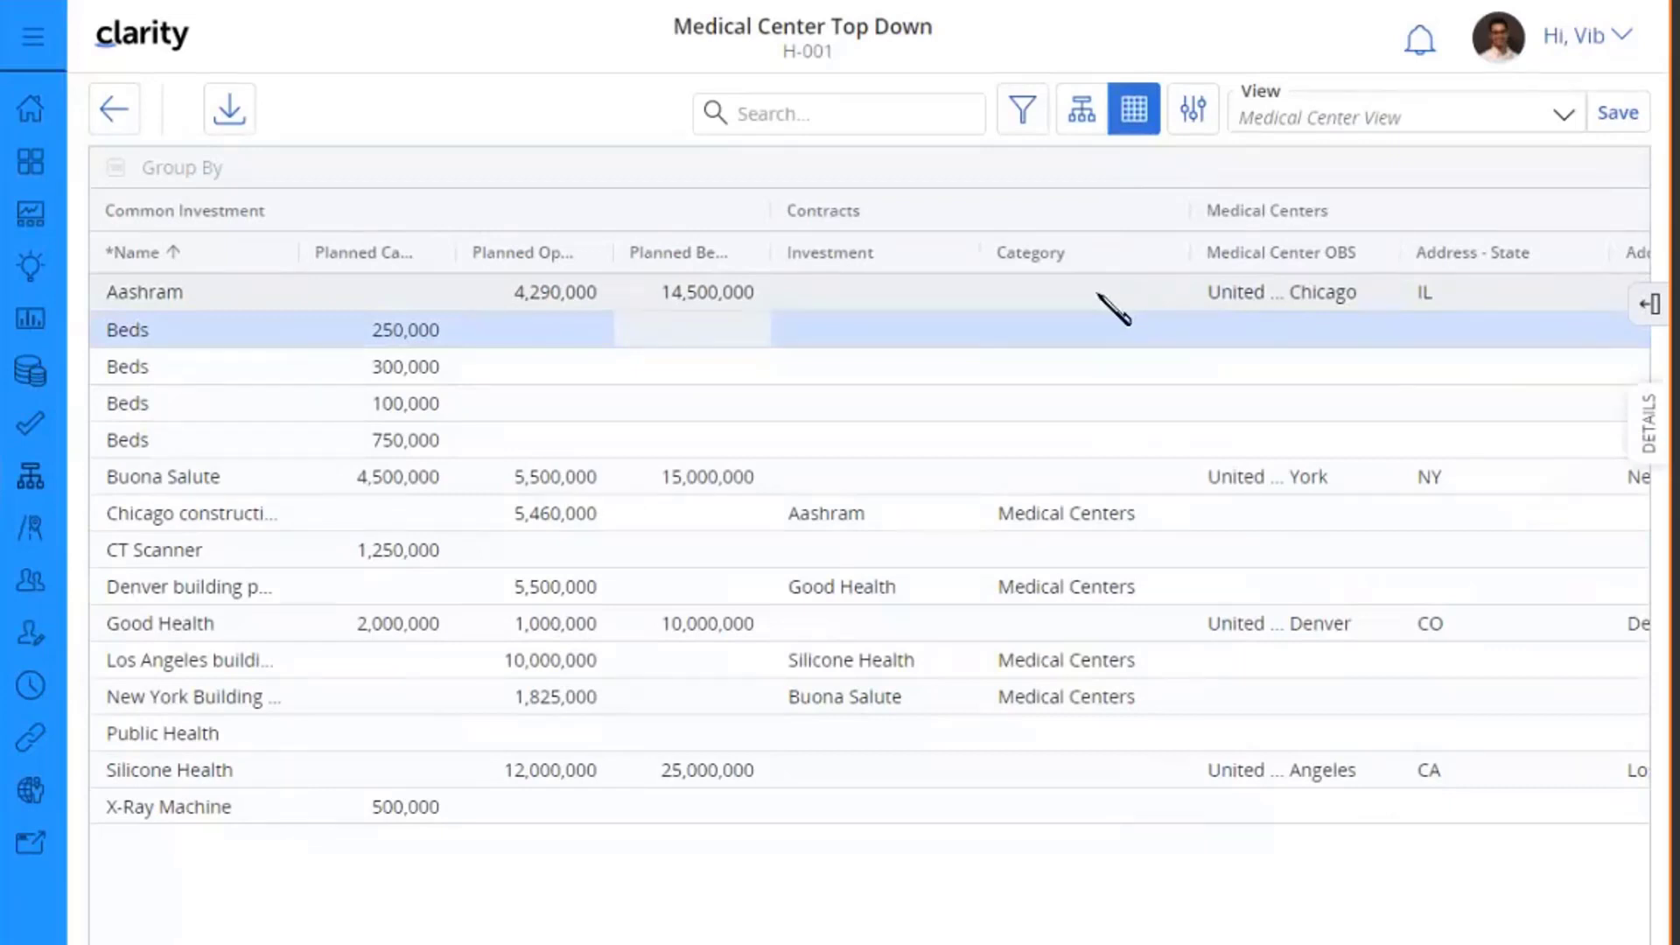
Sort the grid by Name descending, with Planned Capital Cost ascending second and the Contracts Category ascending third
left_click(272, 253)
left_click(236, 256)
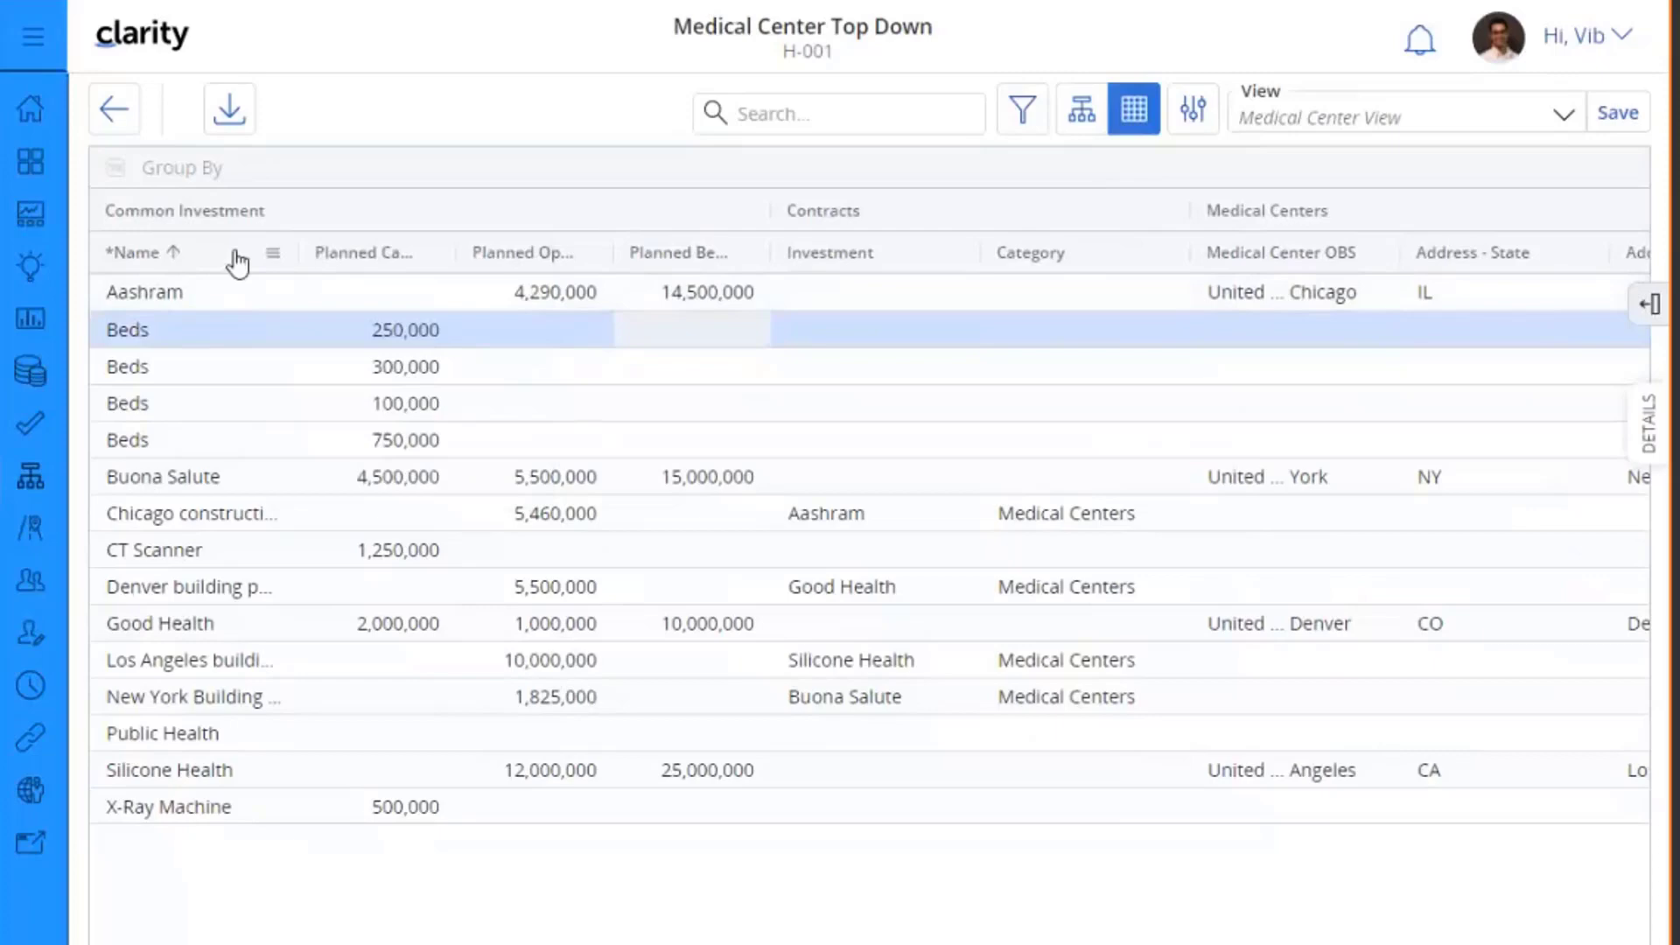
left_click(383, 258)
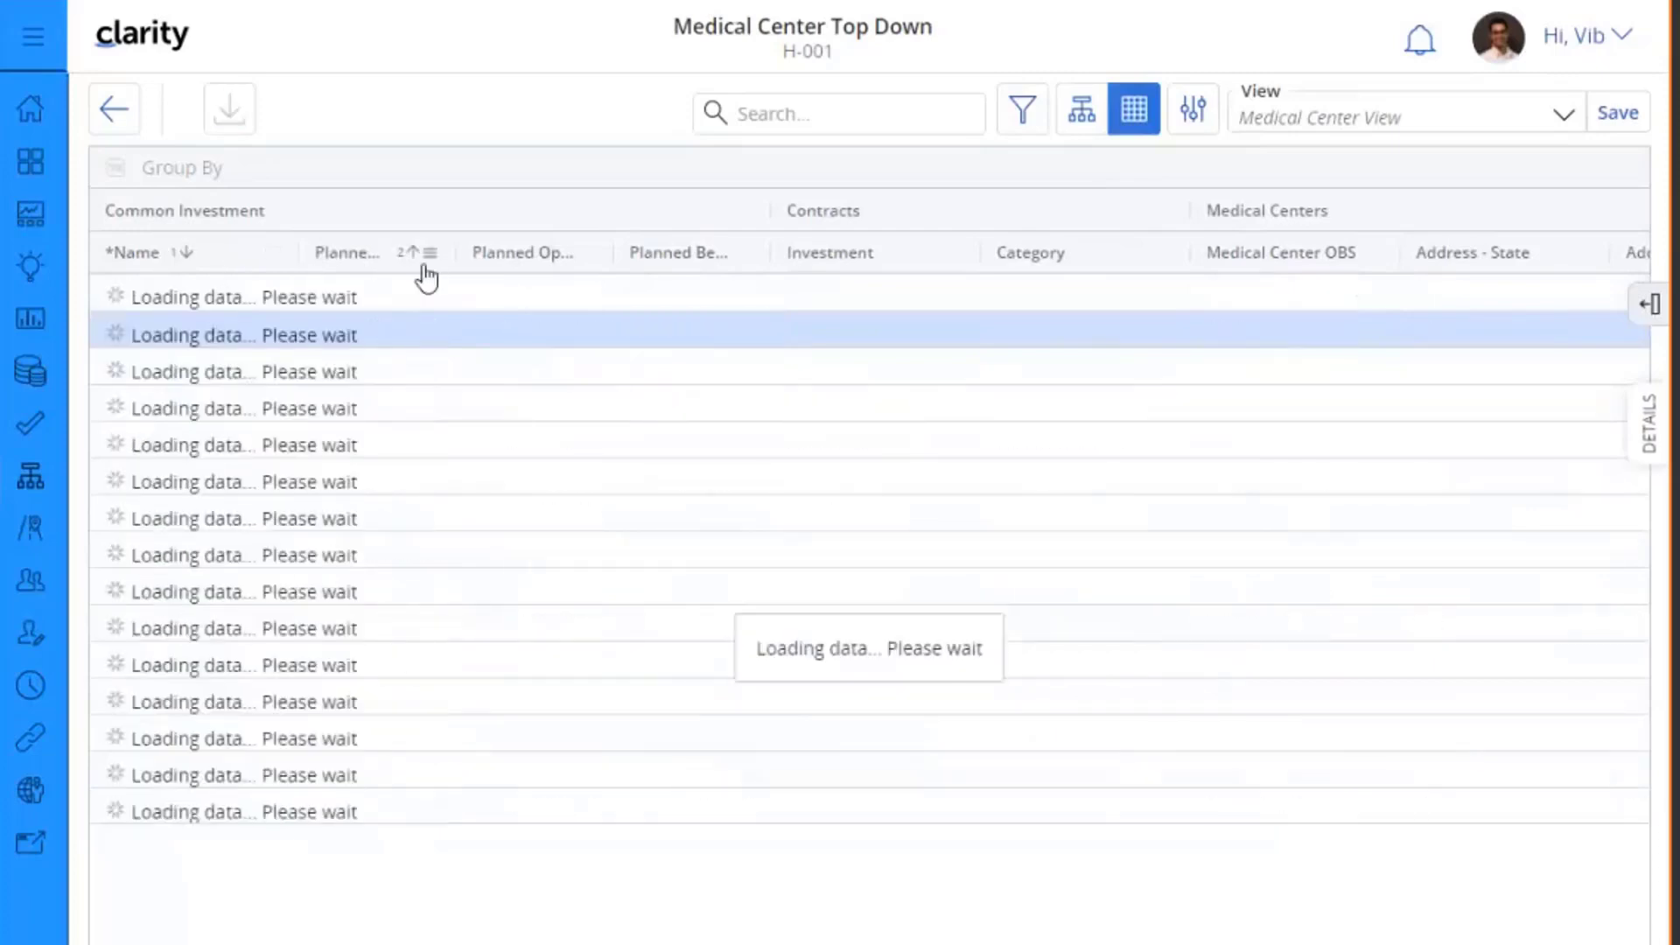
left_click(1121, 259)
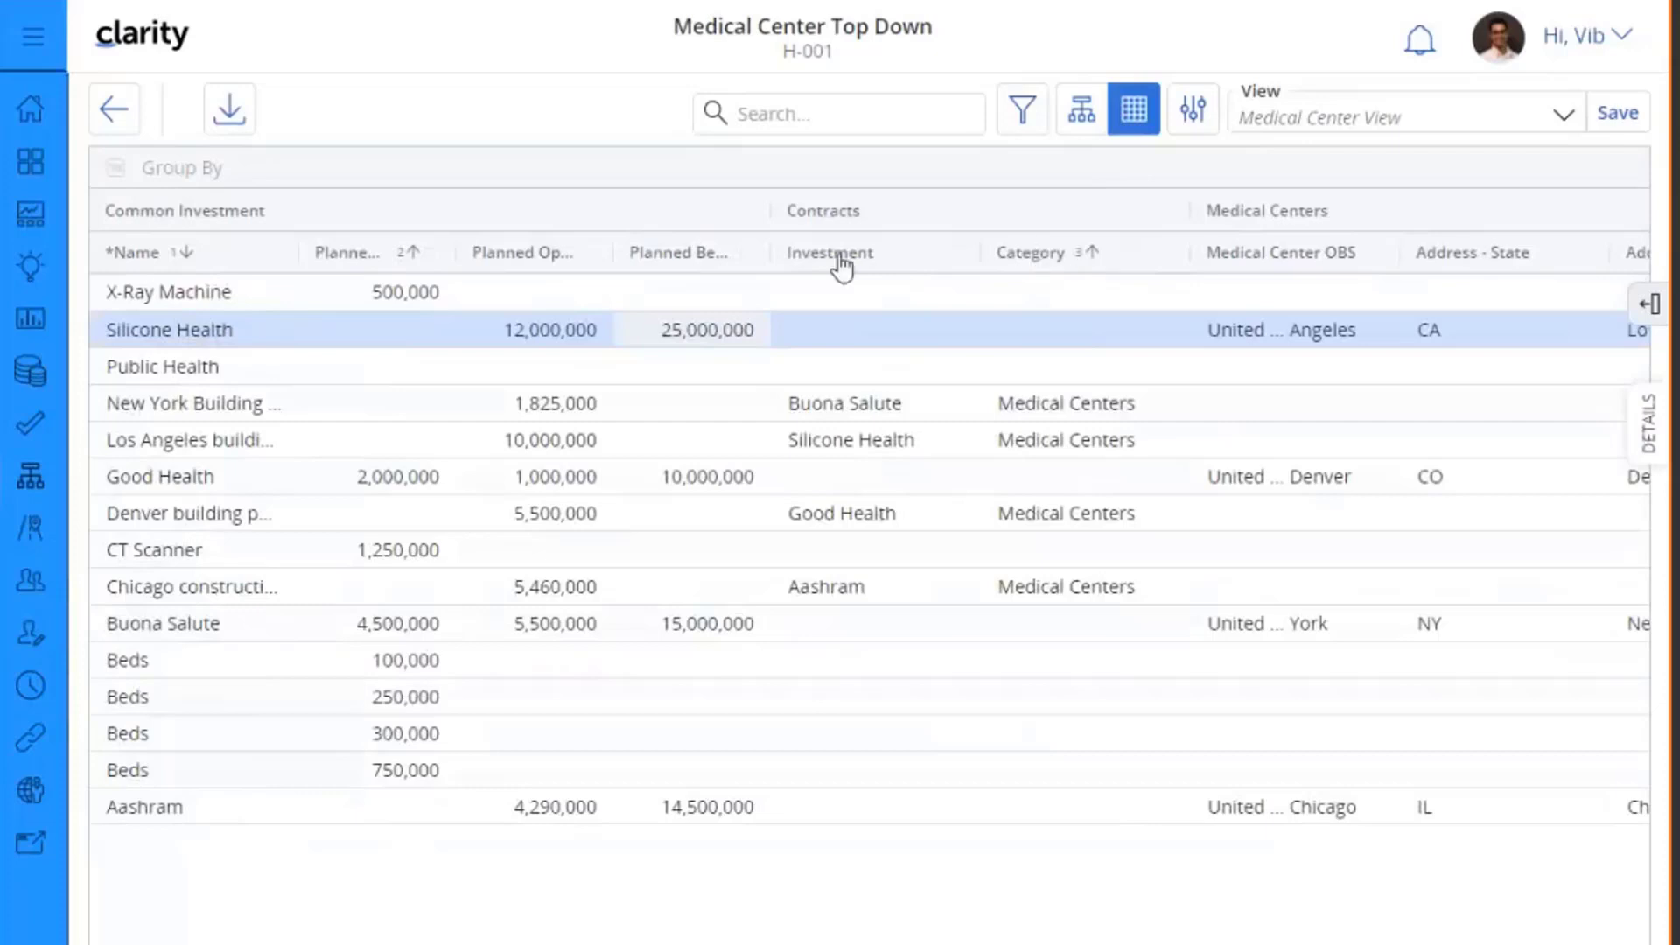
Filter the grid to items whose Medical Centers Address - State contains IL
left_click(1022, 122)
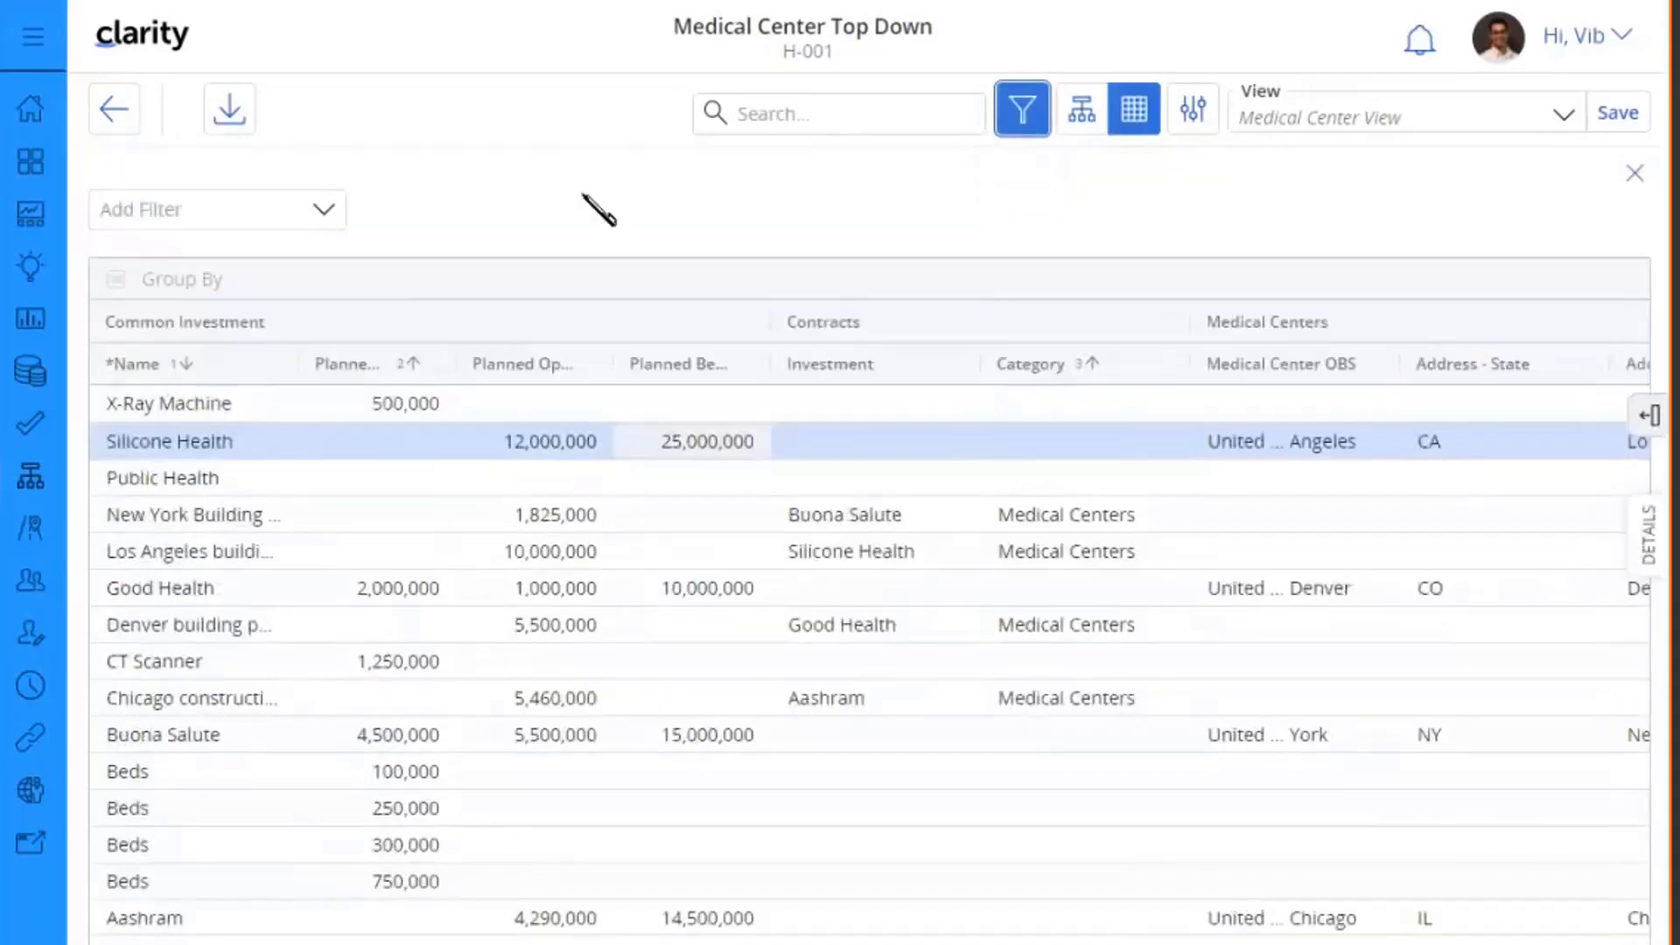
left_click(324, 213)
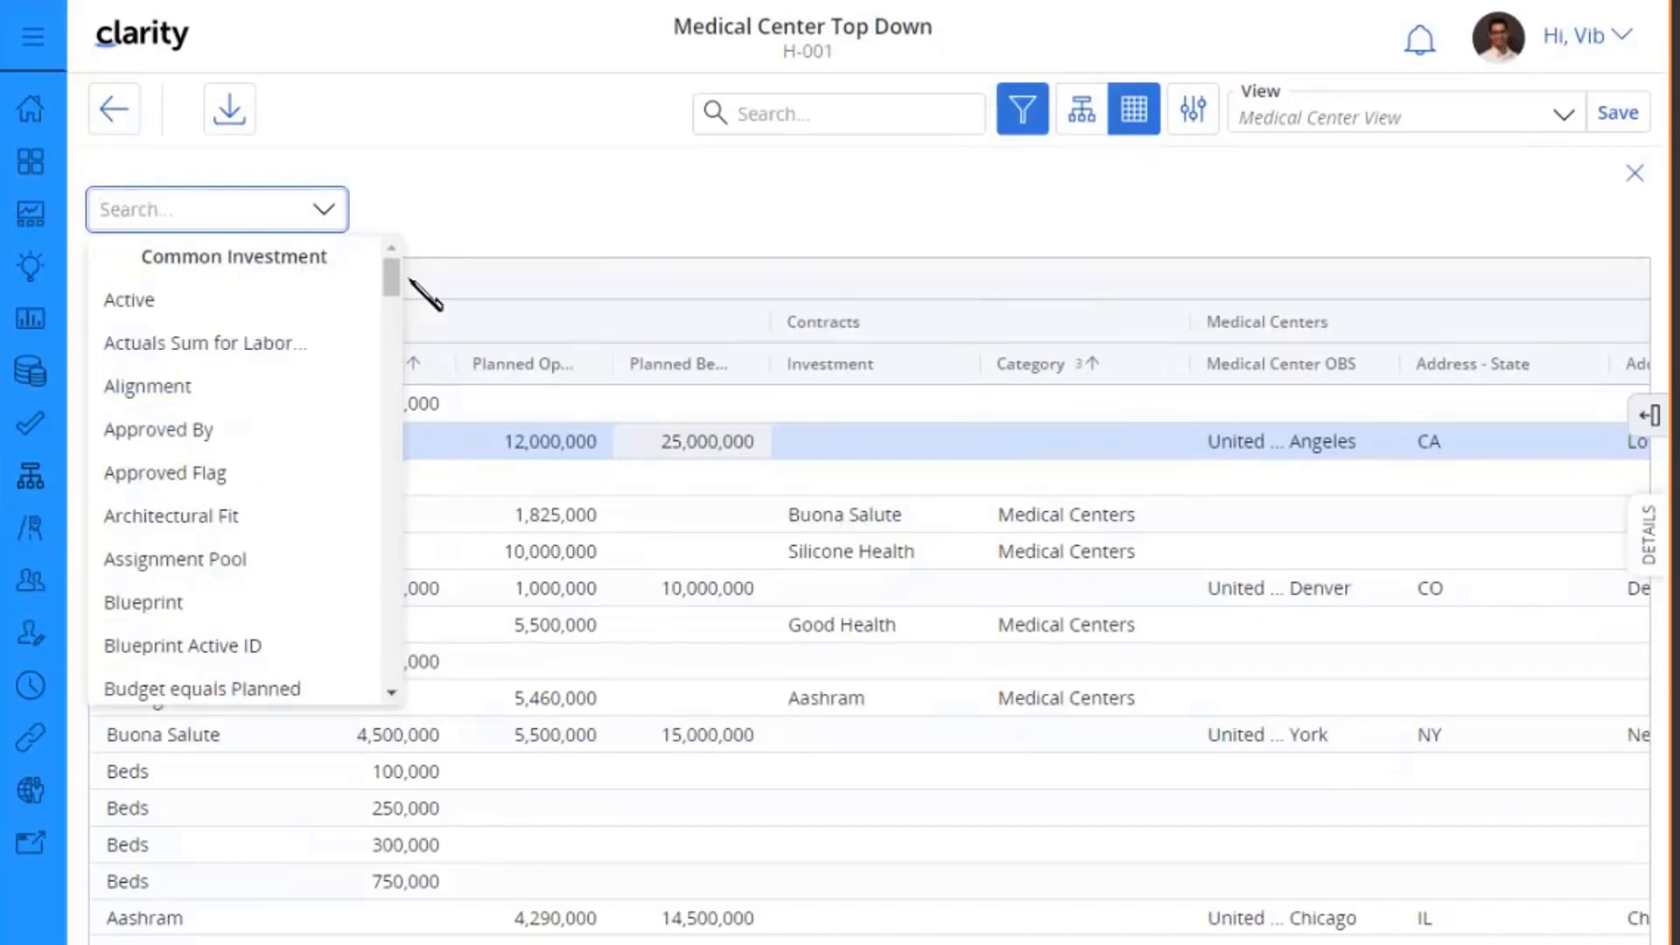
left_click_drag(398, 282, 393, 581)
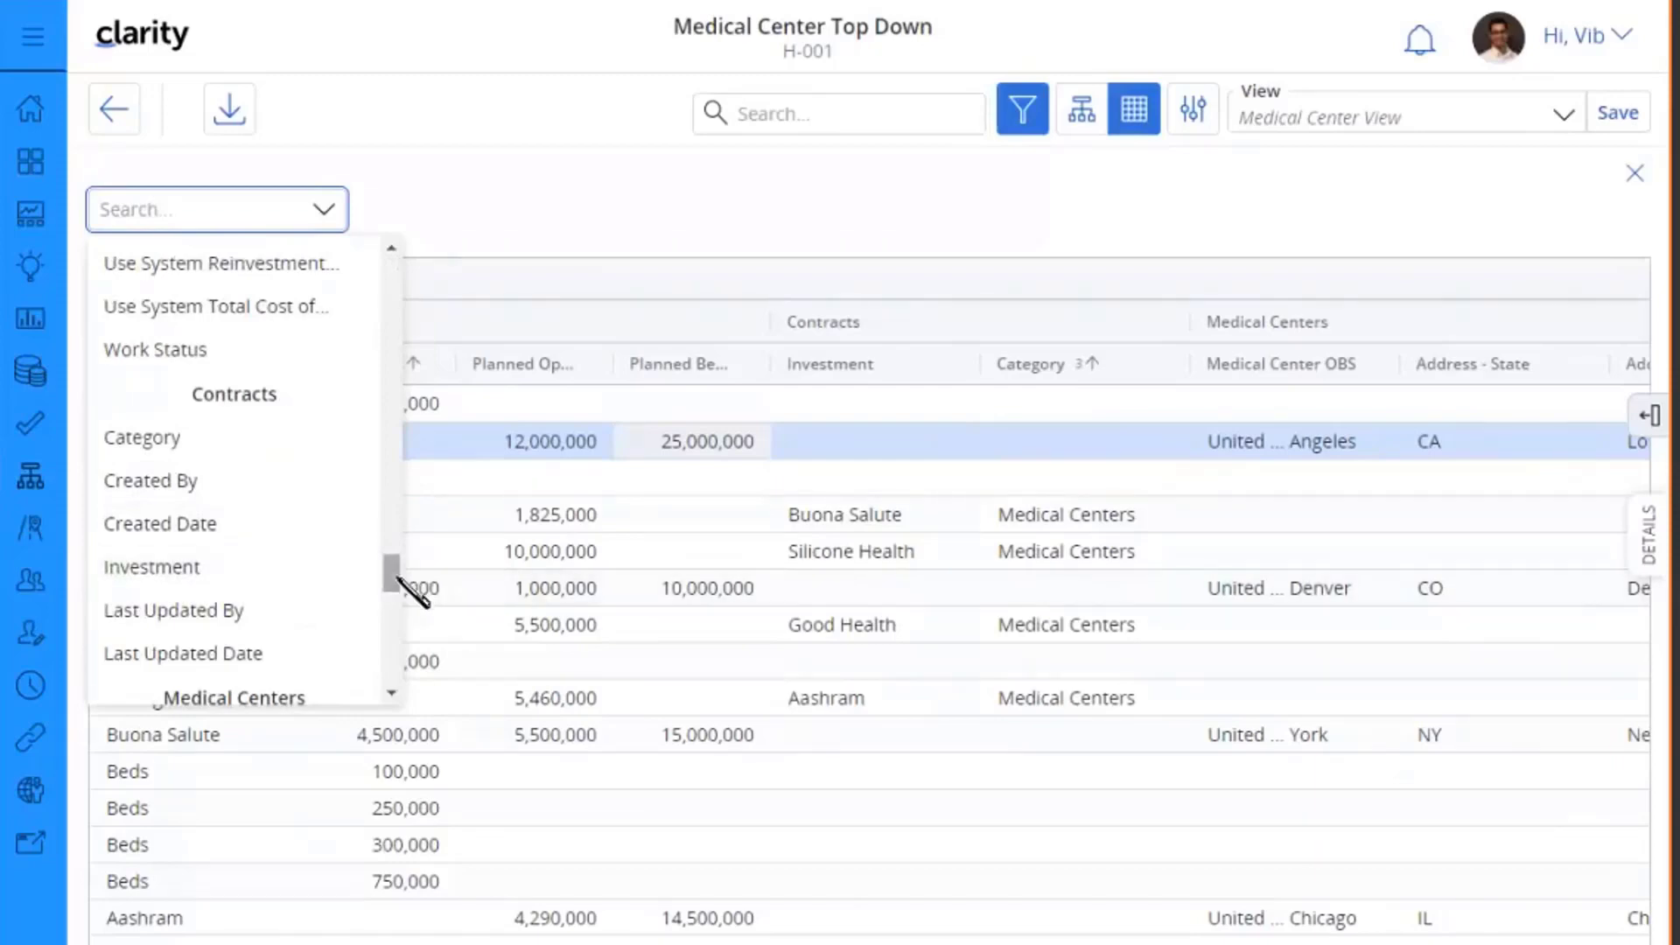
scroll(396, 595, "down", 2)
scroll(395, 595, "down", 1)
left_click_drag(396, 595, 395, 597)
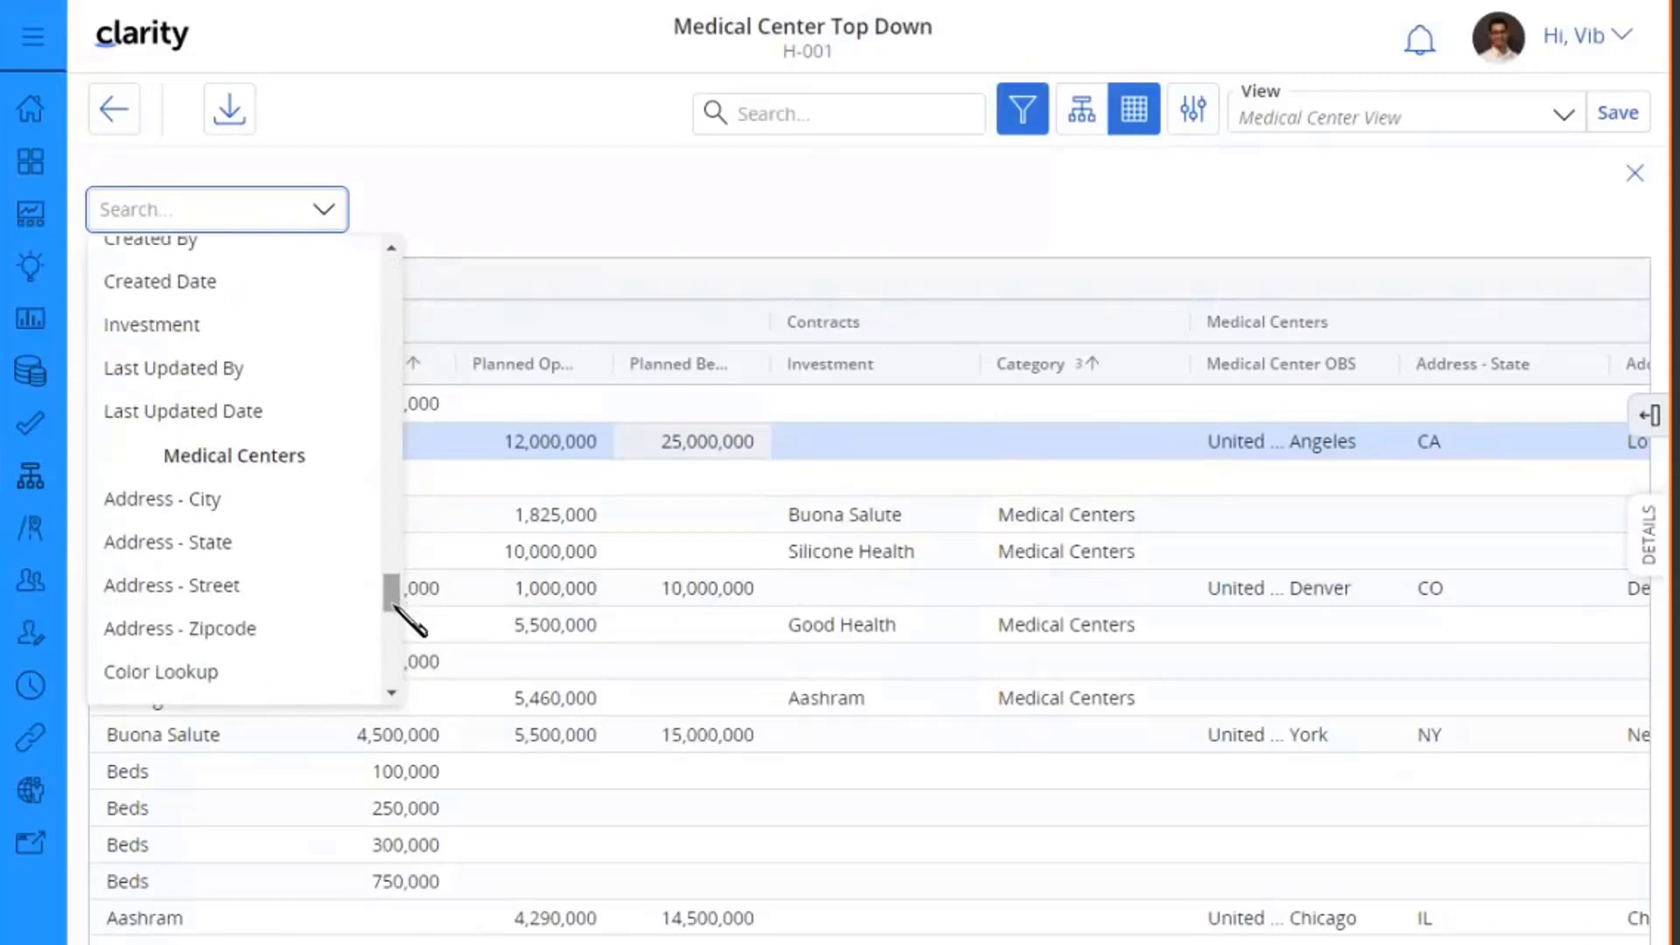
scroll(395, 607, "down", 3)
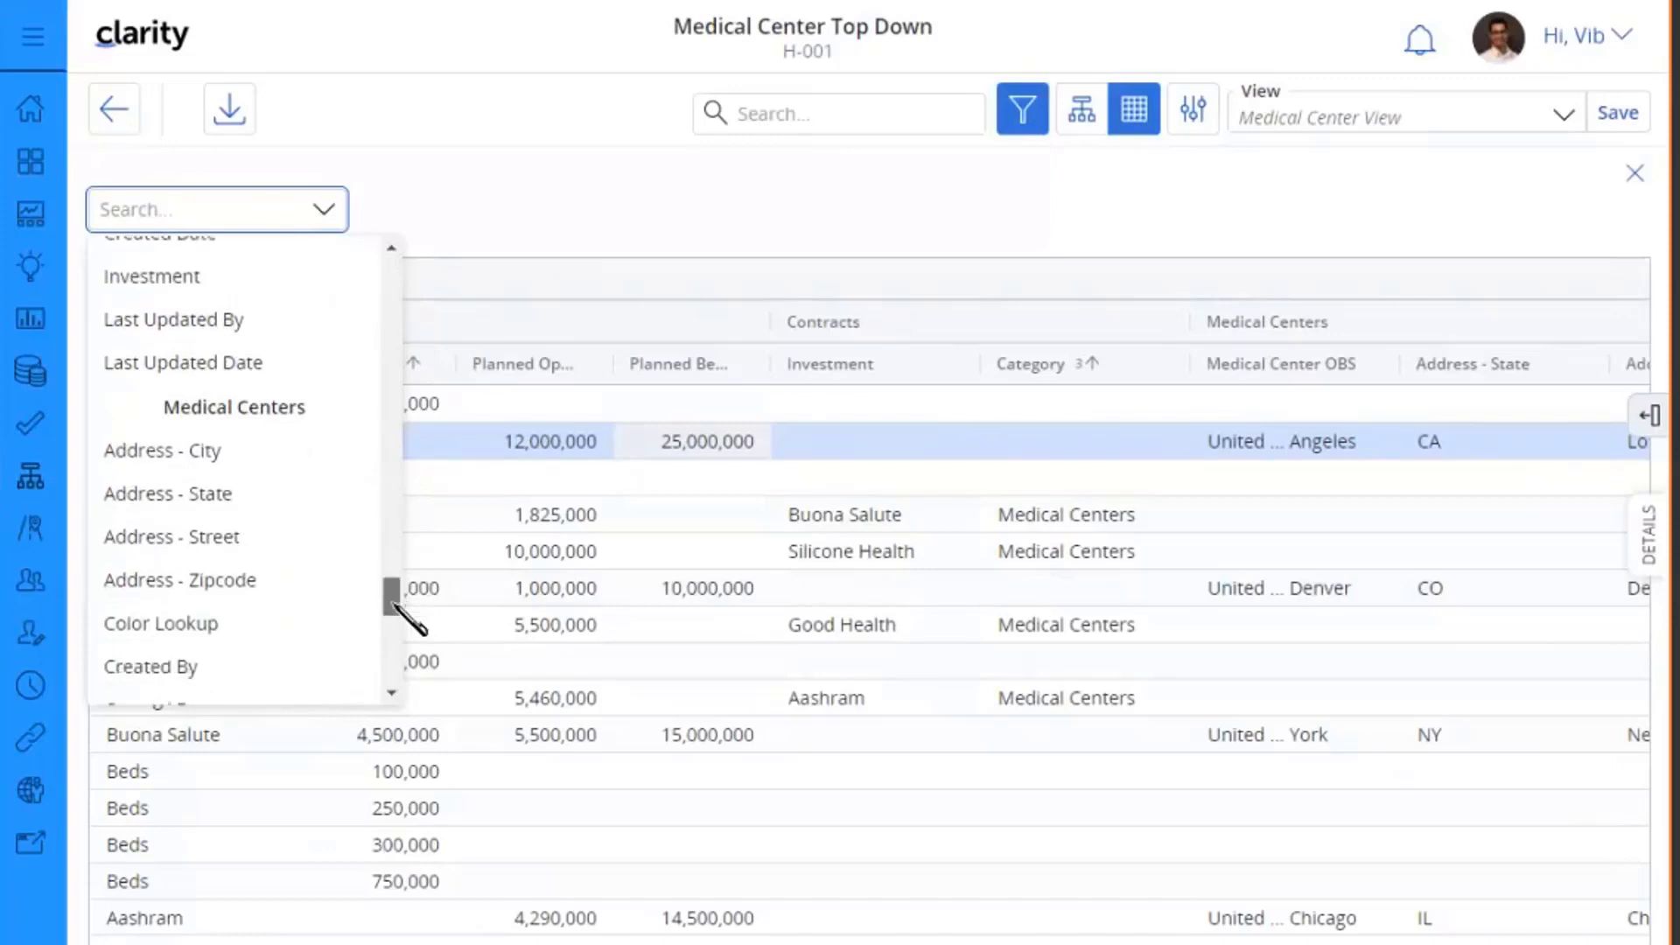
left_click_drag(394, 606, 396, 622)
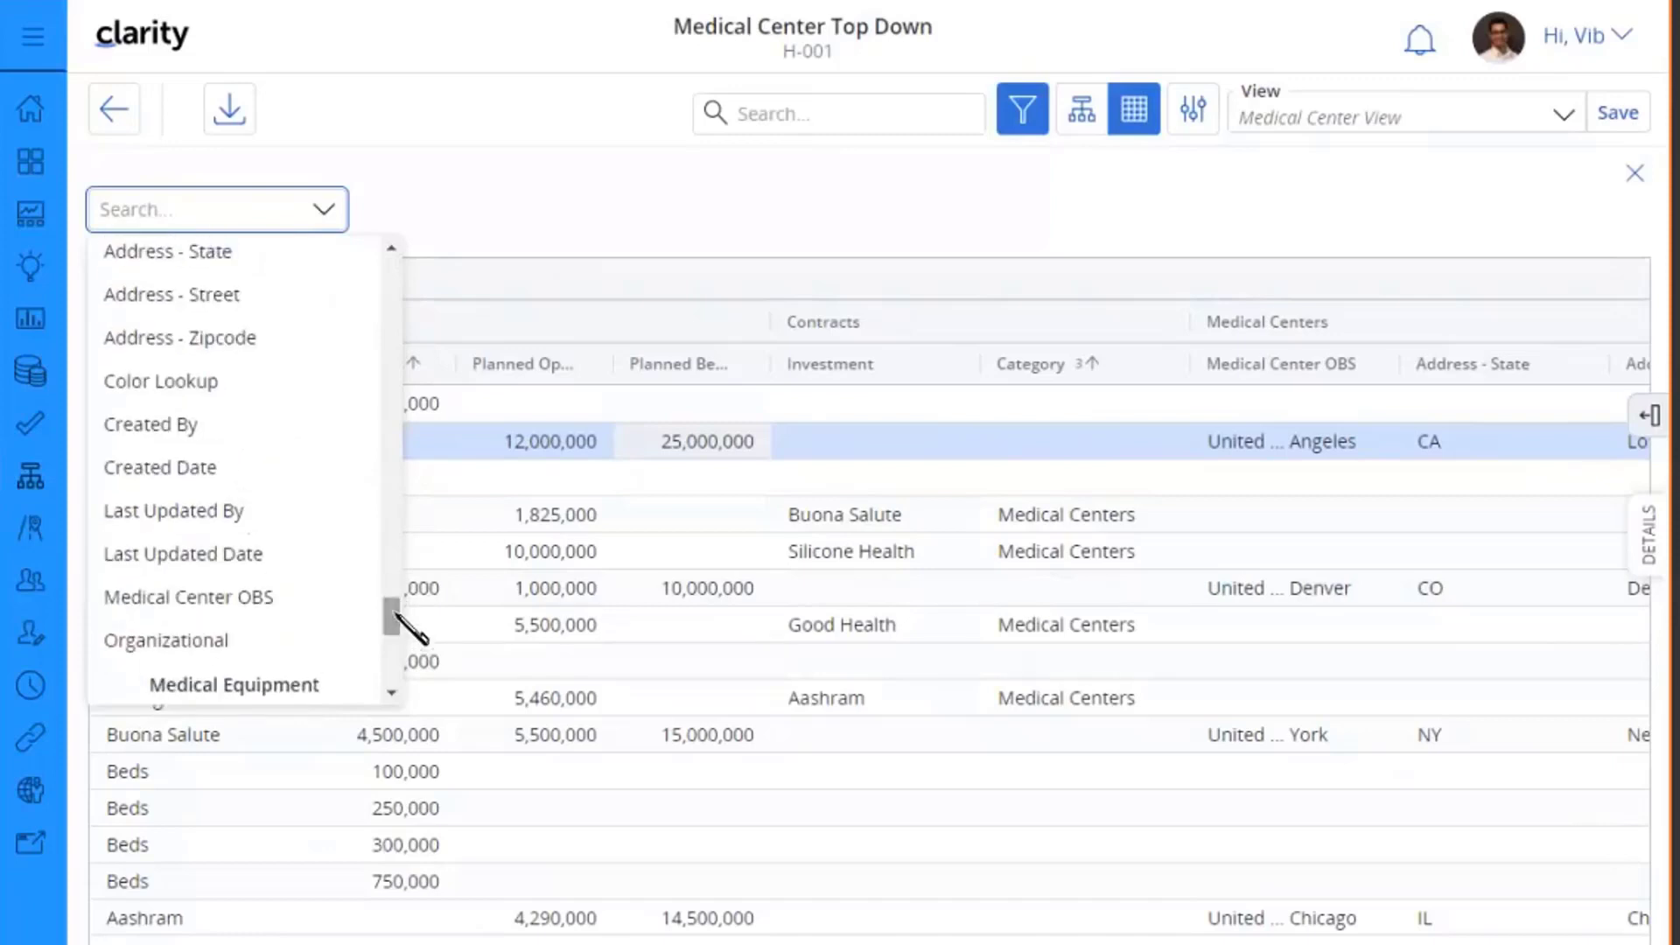
left_click(226, 253)
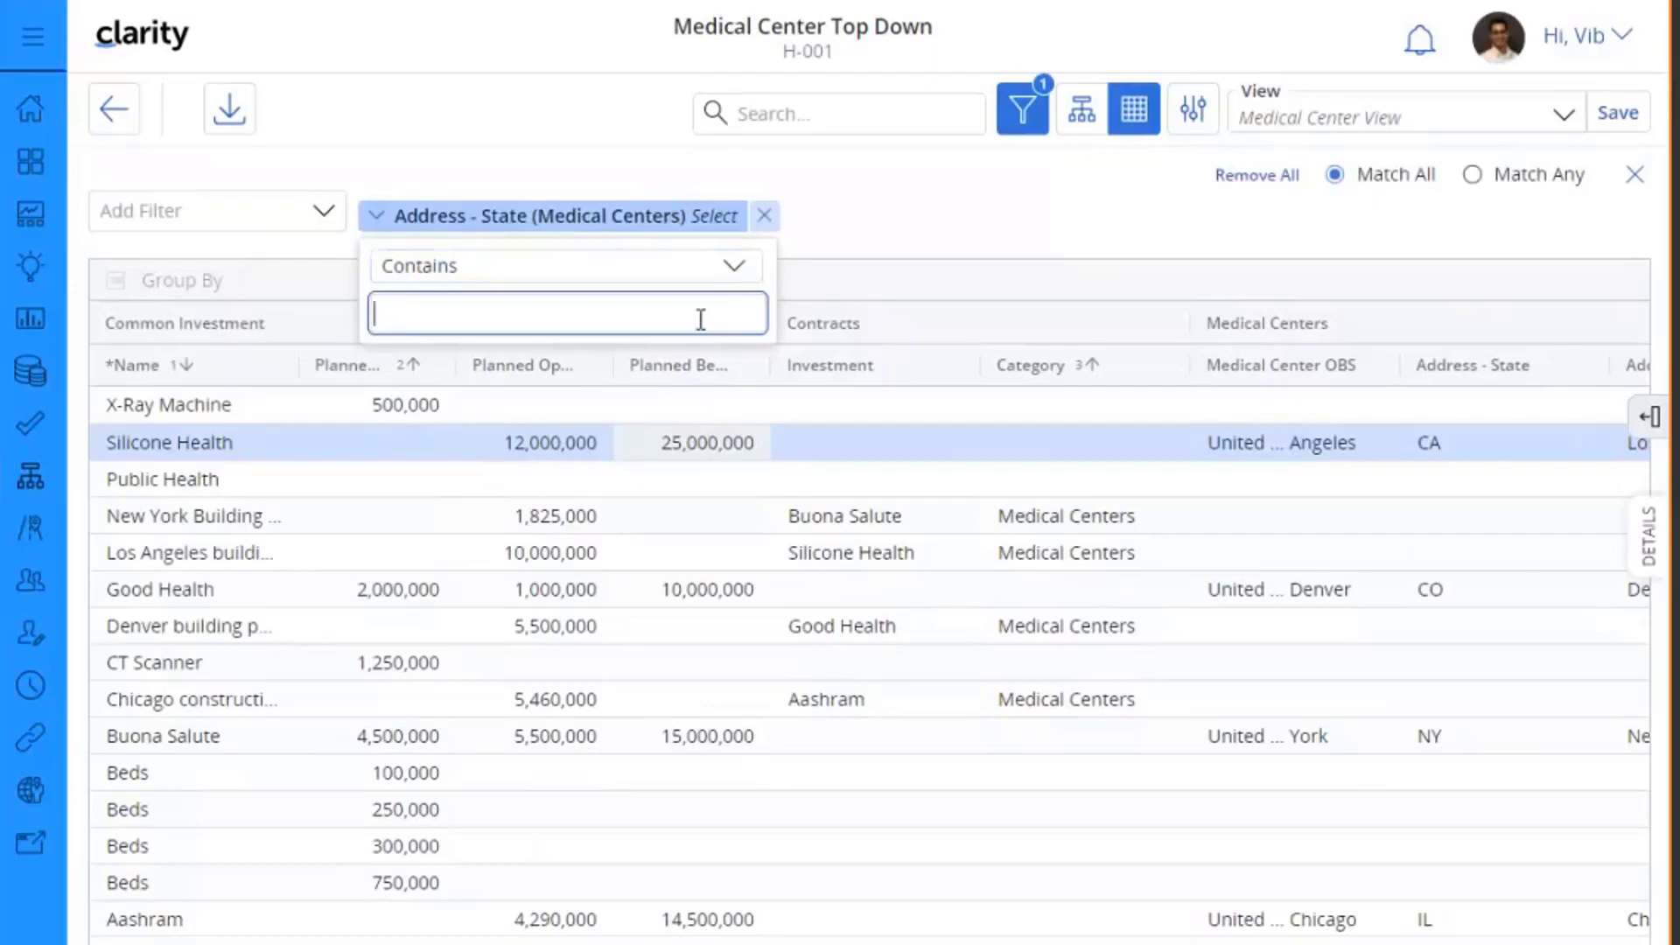
type("IL")
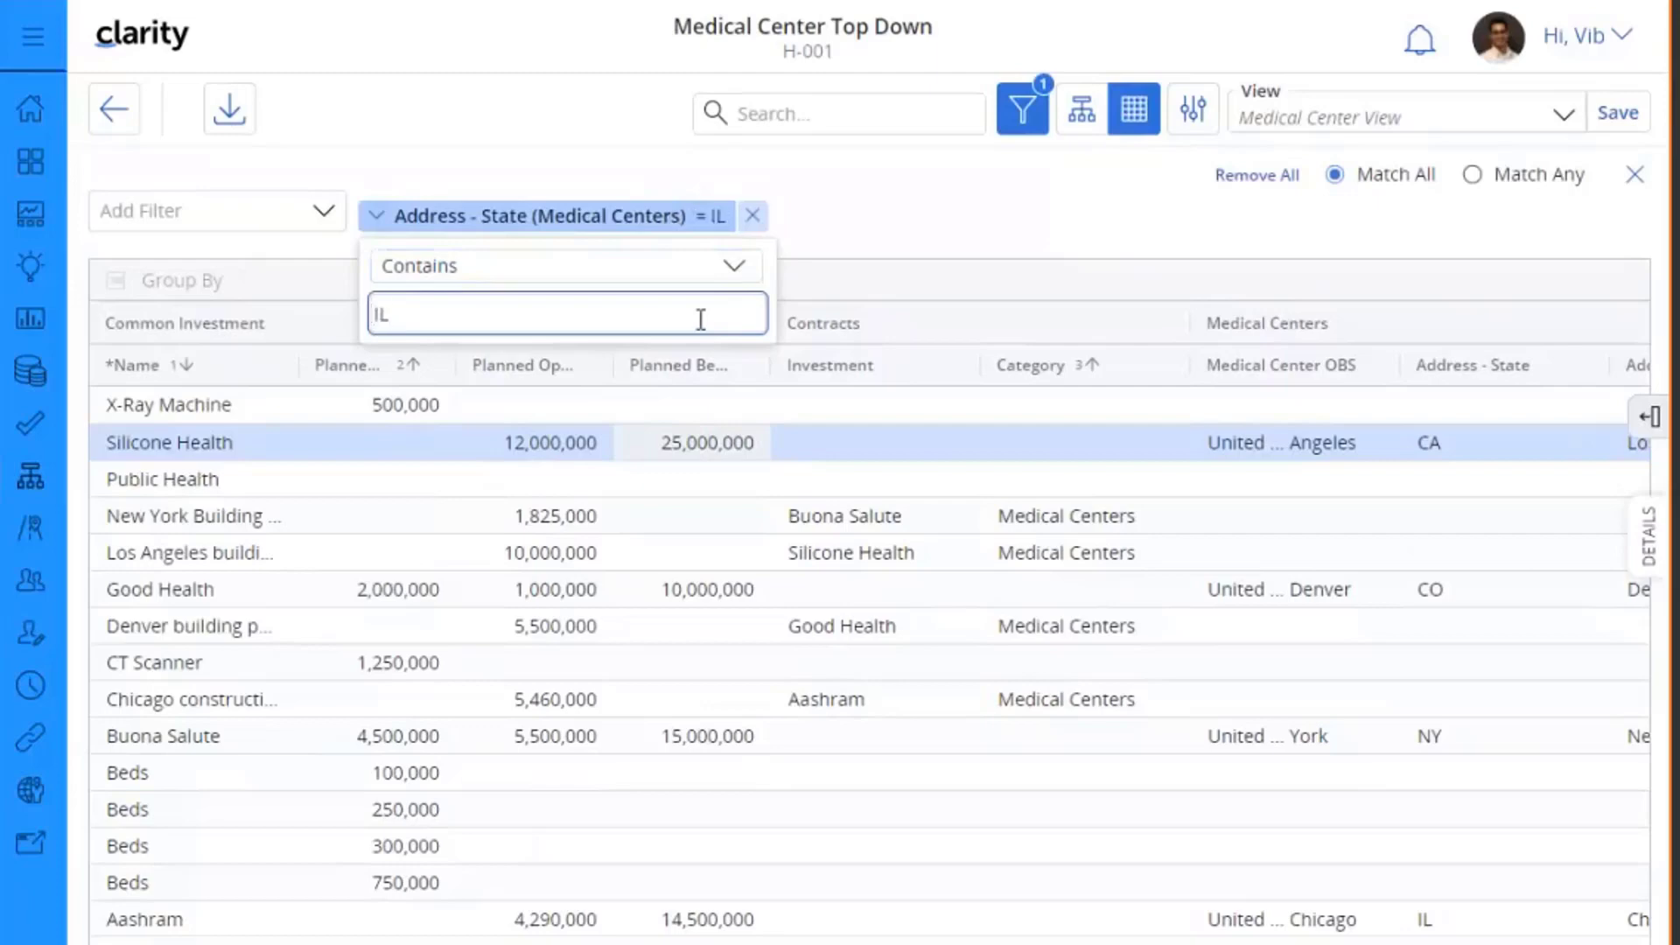
left_click(879, 221)
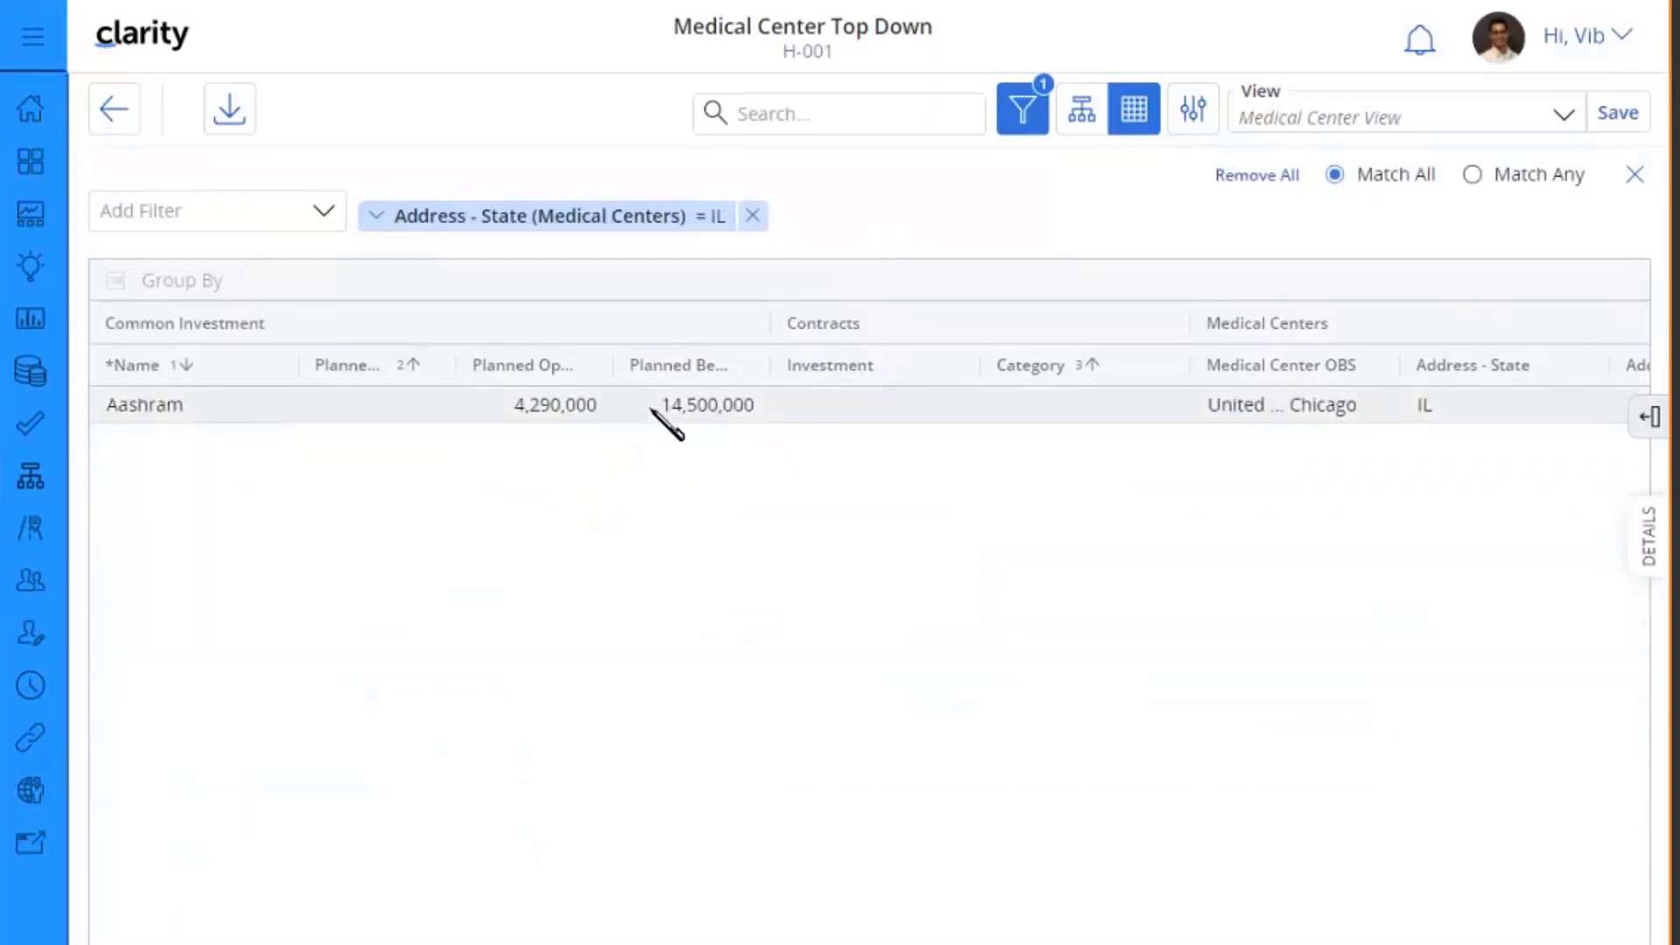
Replace the state filter with Medical Equipment's Medical Center equal to Aashram or Good Health, and review the filtered rows
left_click(753, 216)
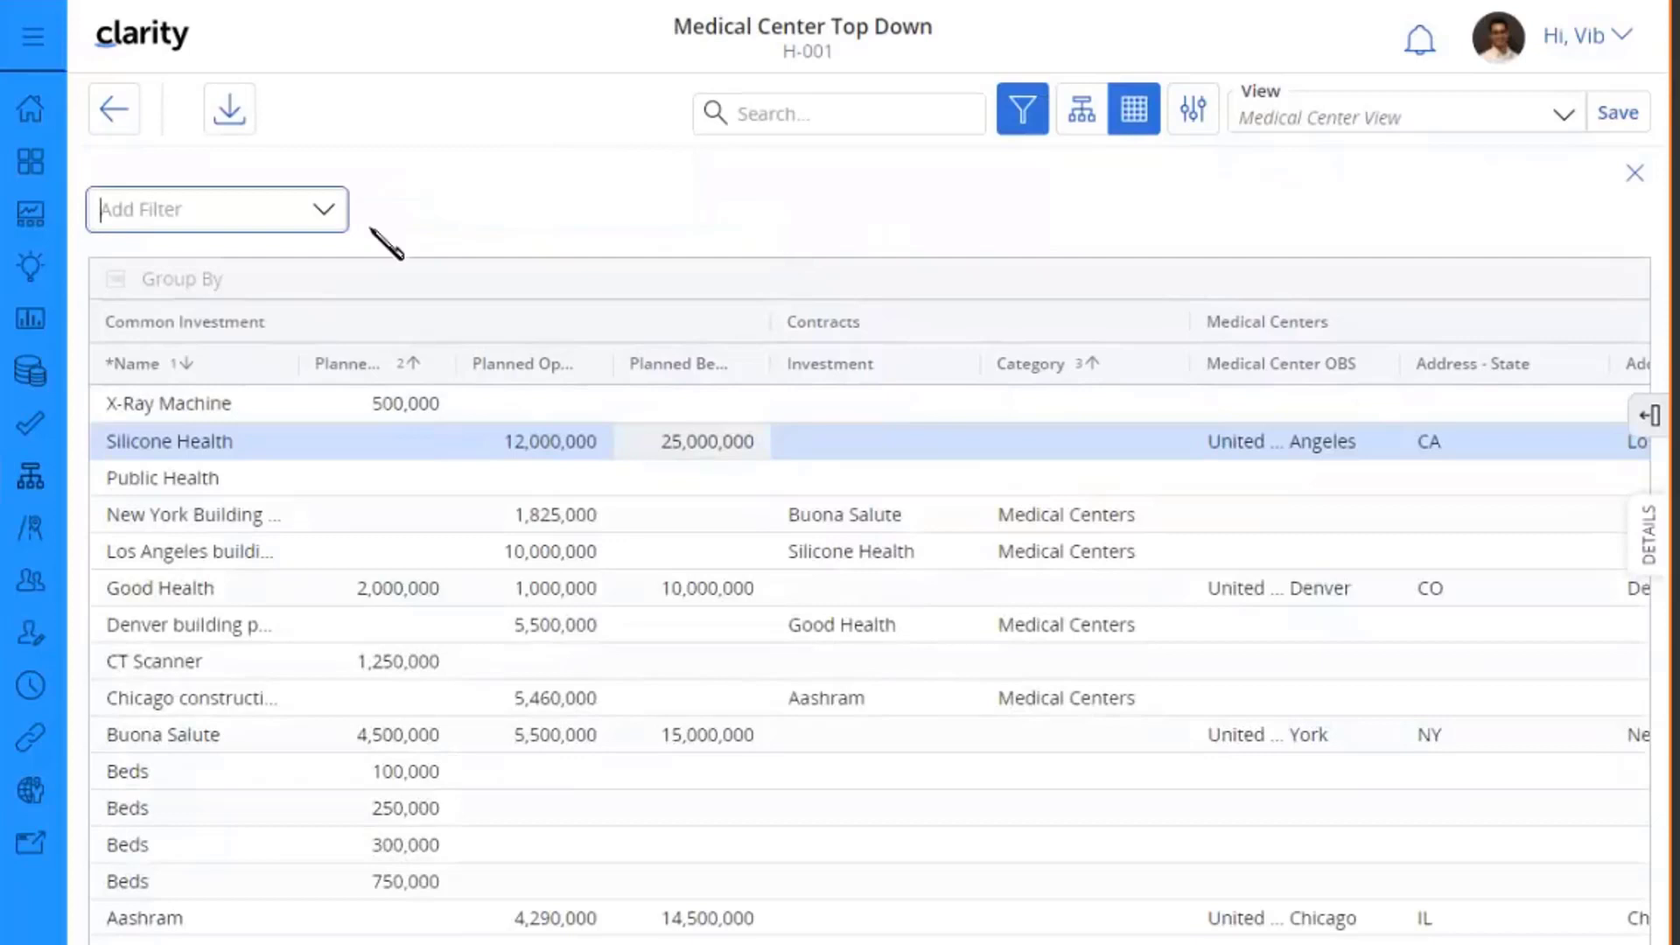
left_click(321, 217)
left_click_drag(394, 606, 387, 651)
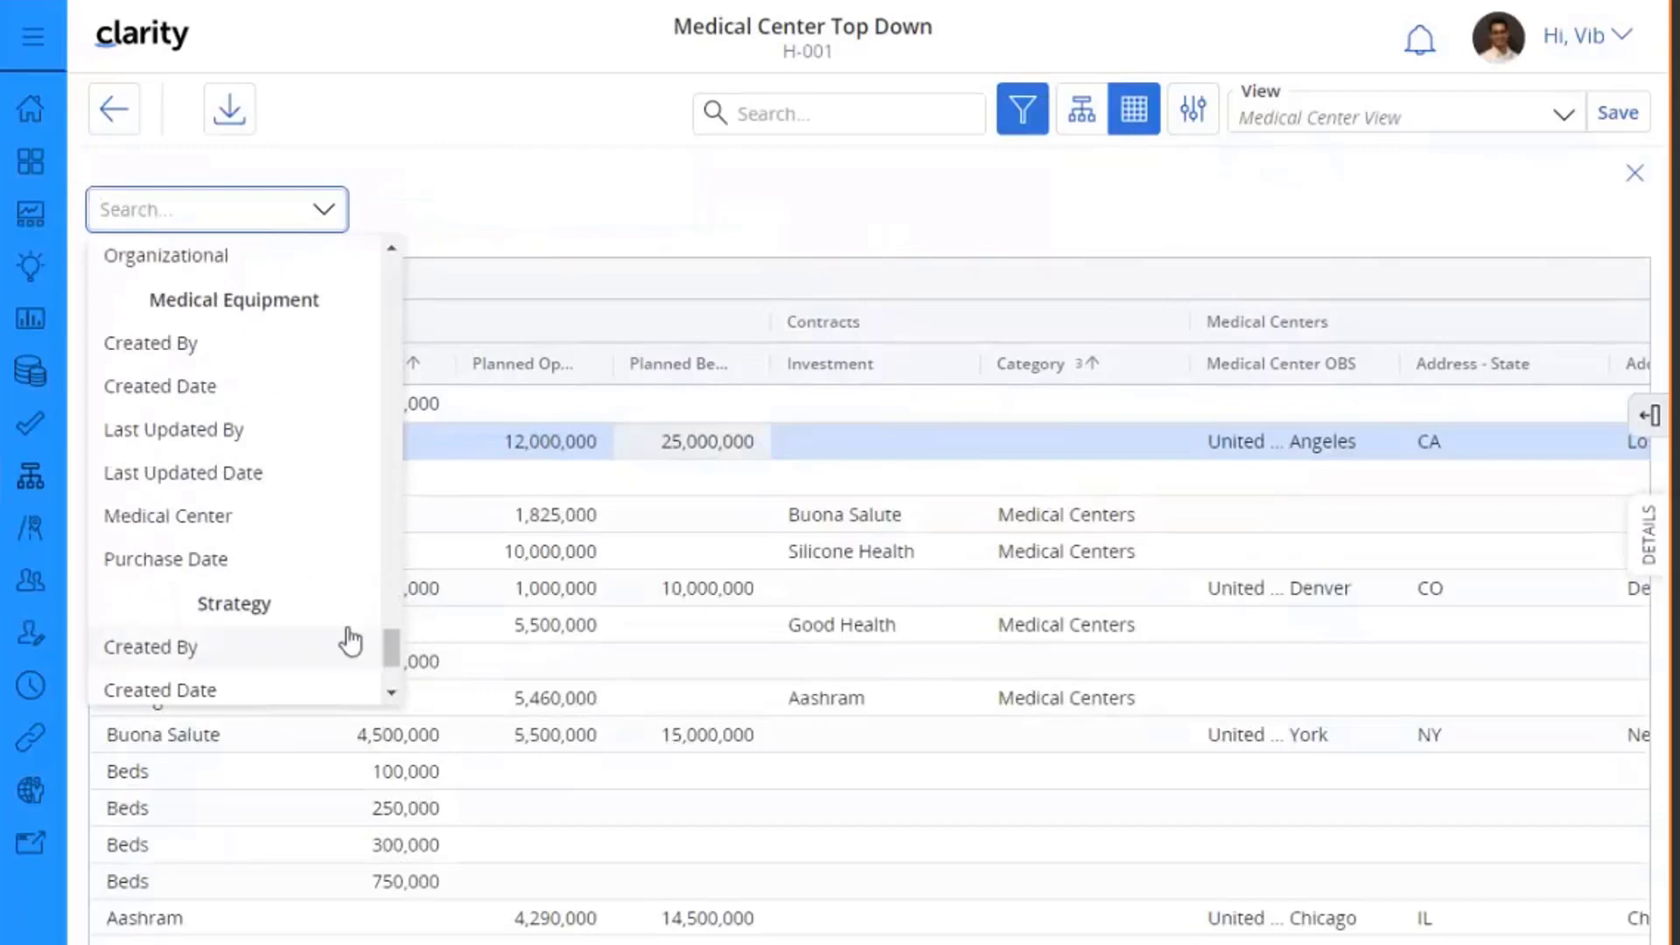
left_click(232, 522)
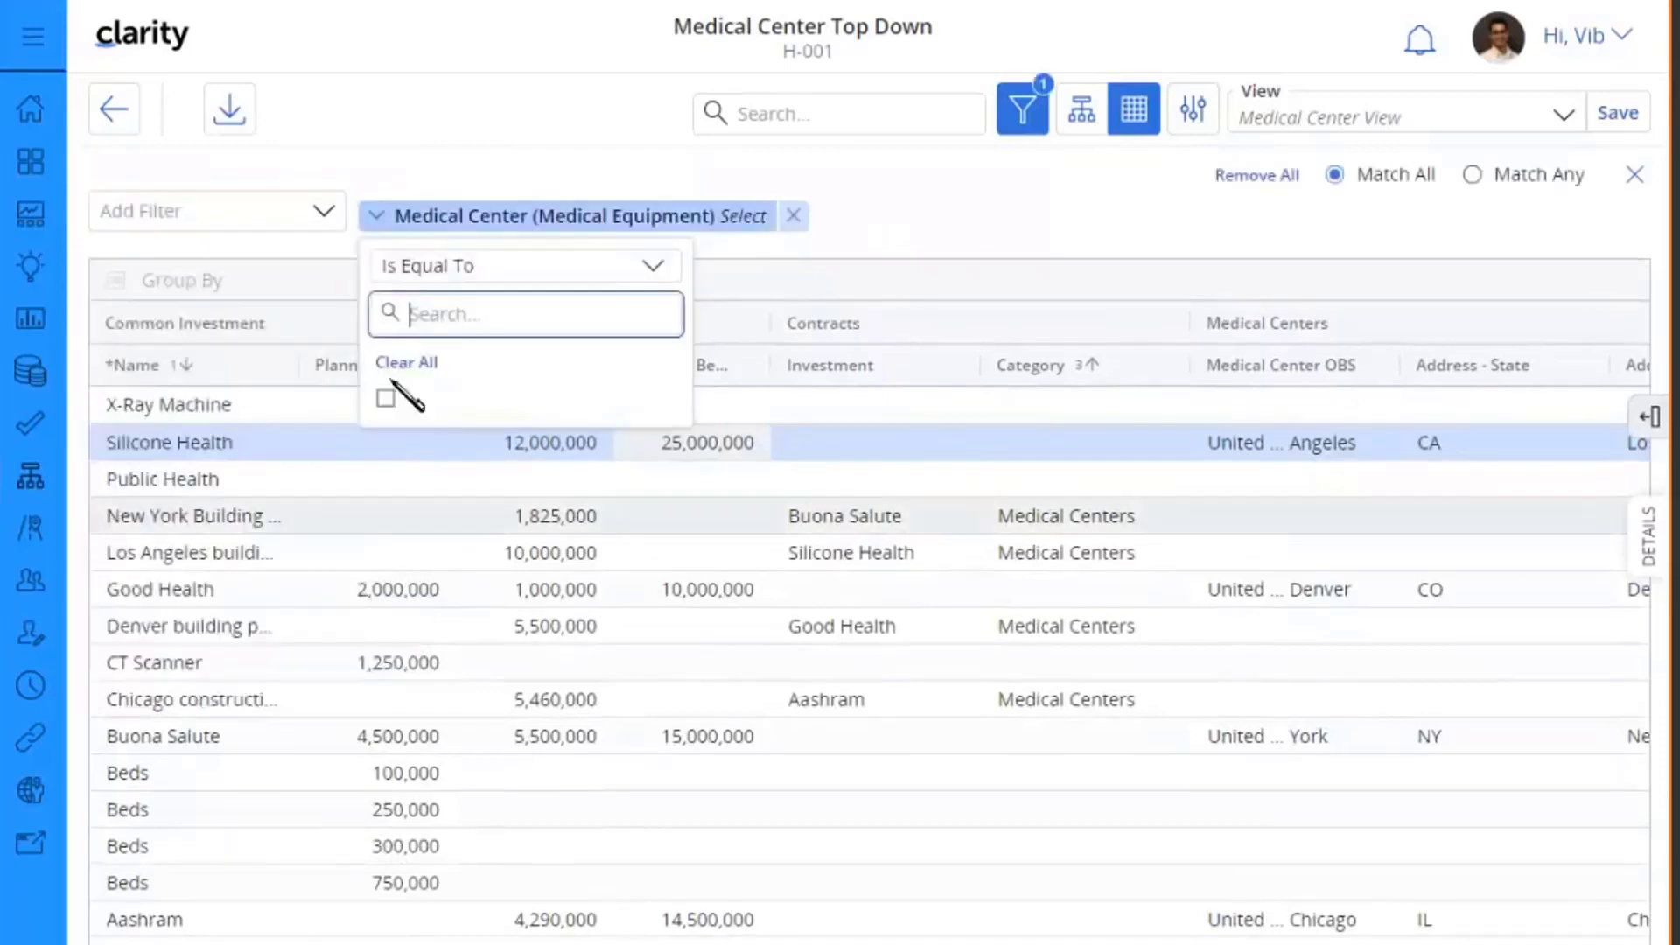
left_click(465, 315)
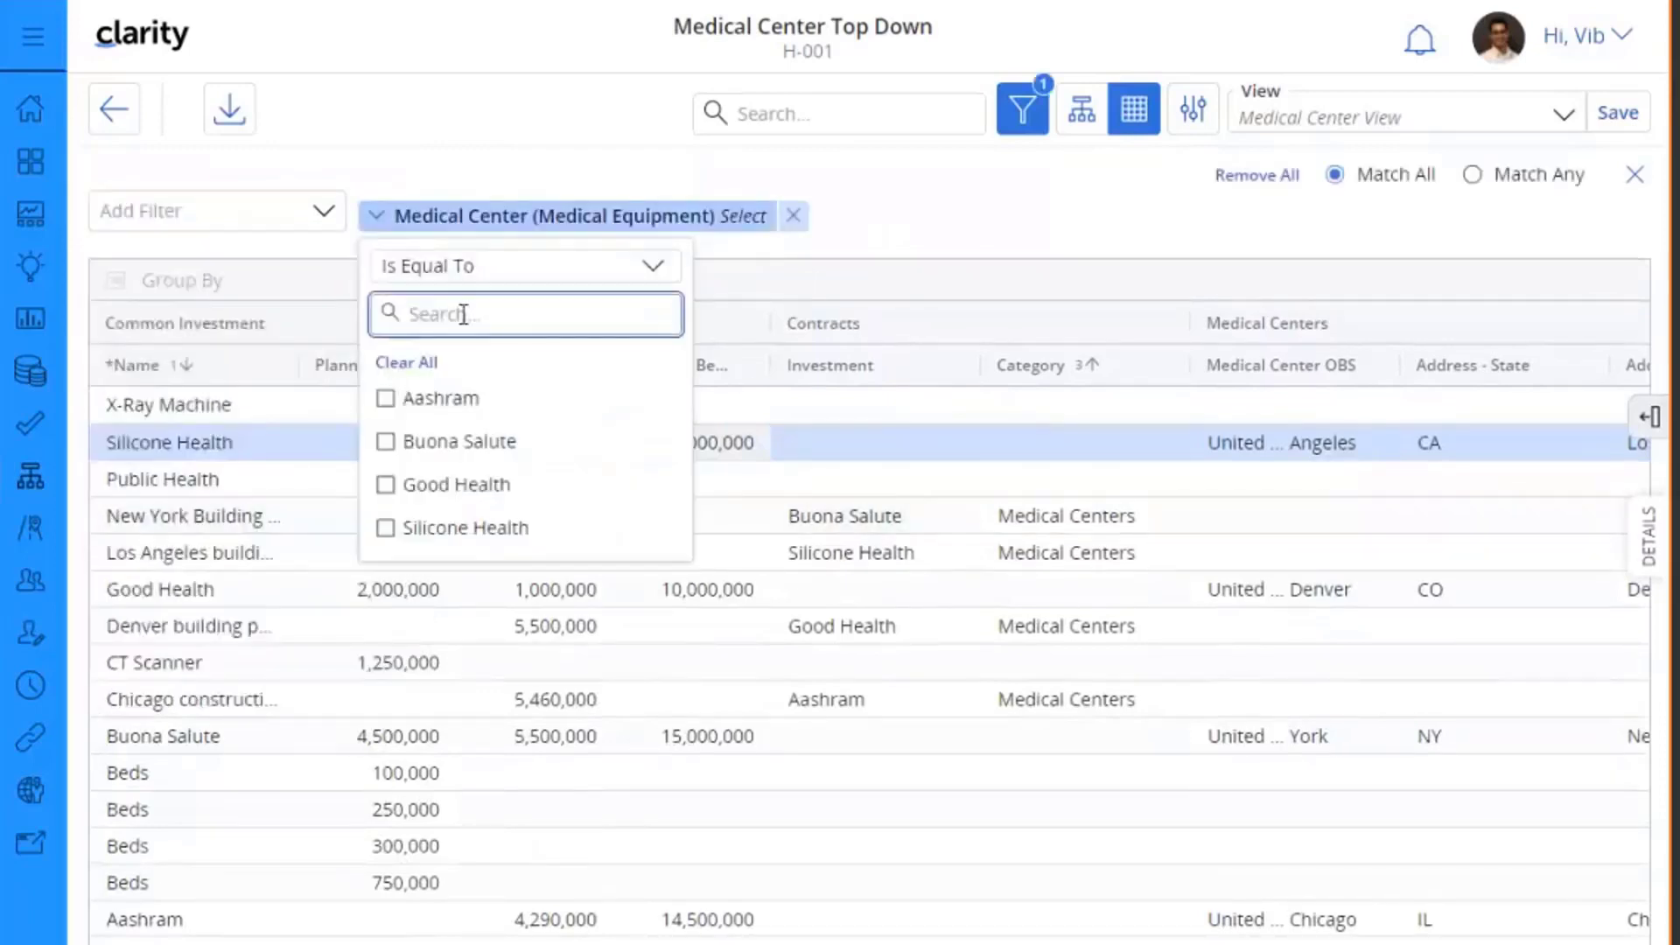
left_click(385, 403)
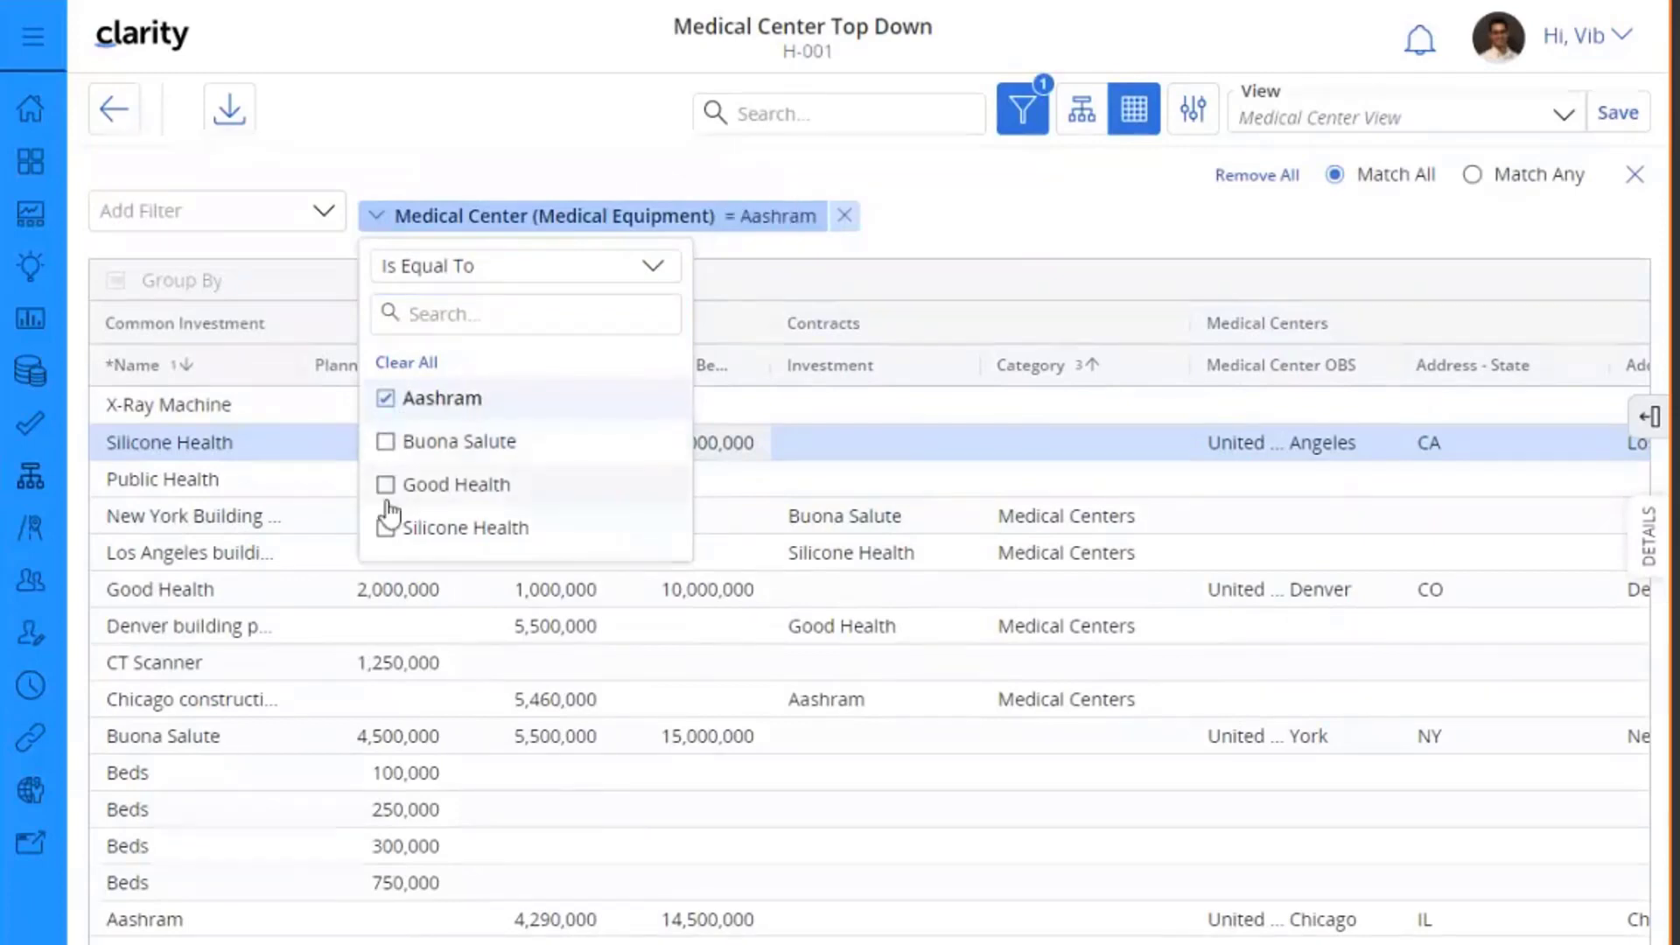
left_click(385, 486)
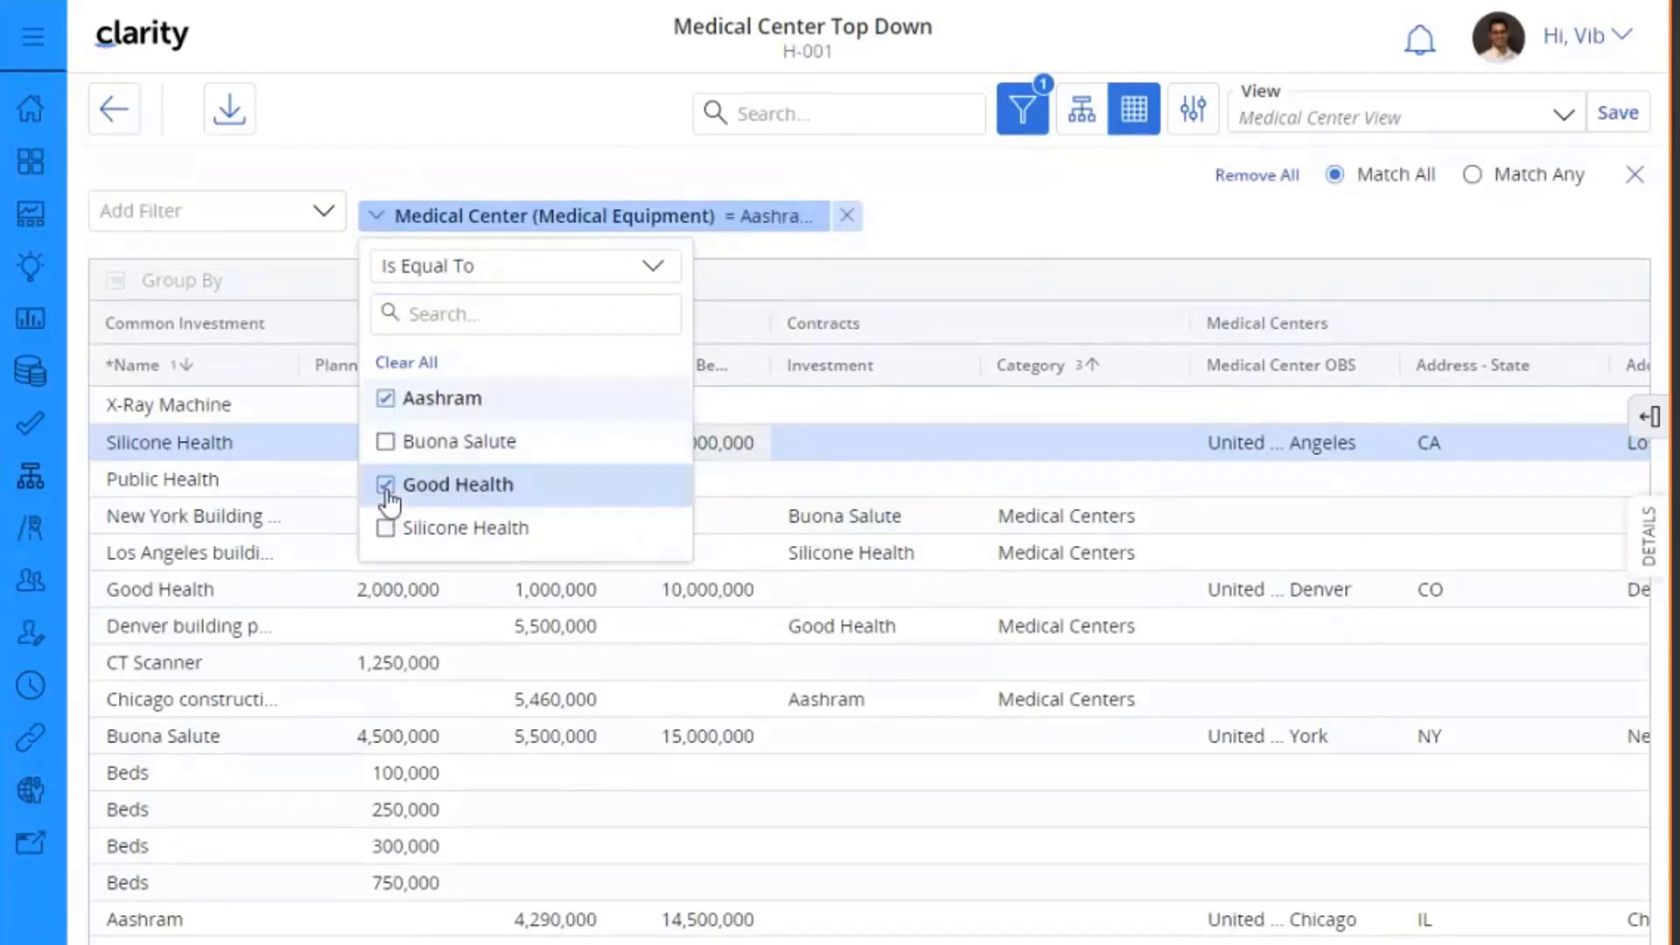
left_click(986, 229)
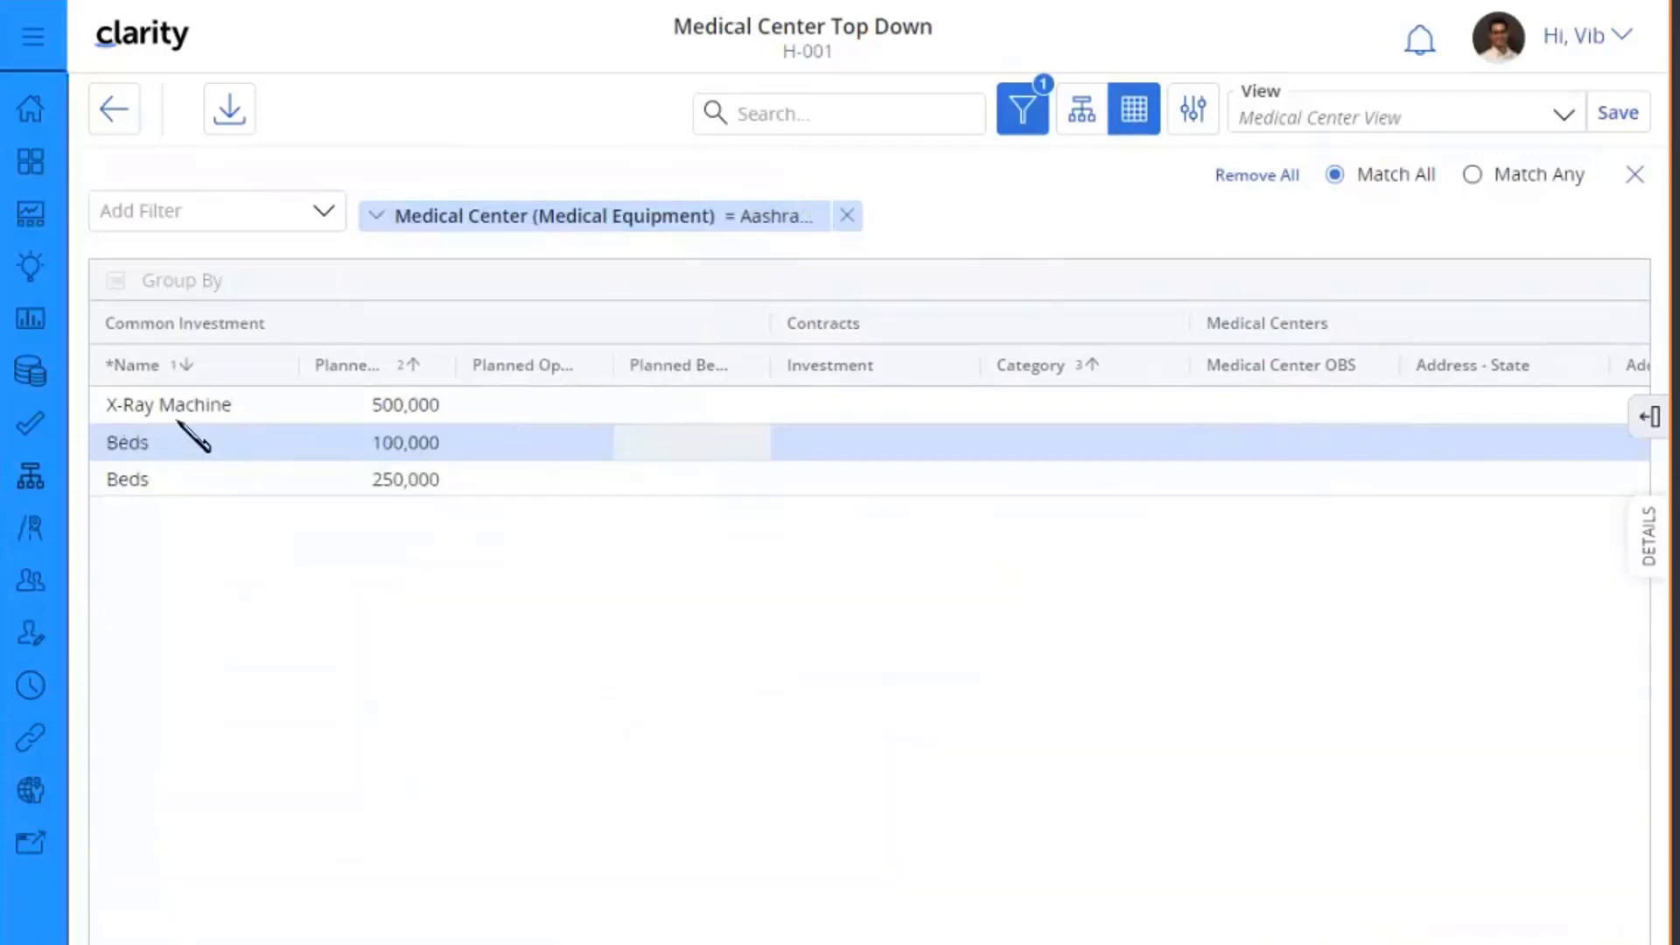
scroll(869, 437, "right", 1)
scroll(869, 437, "right", 5)
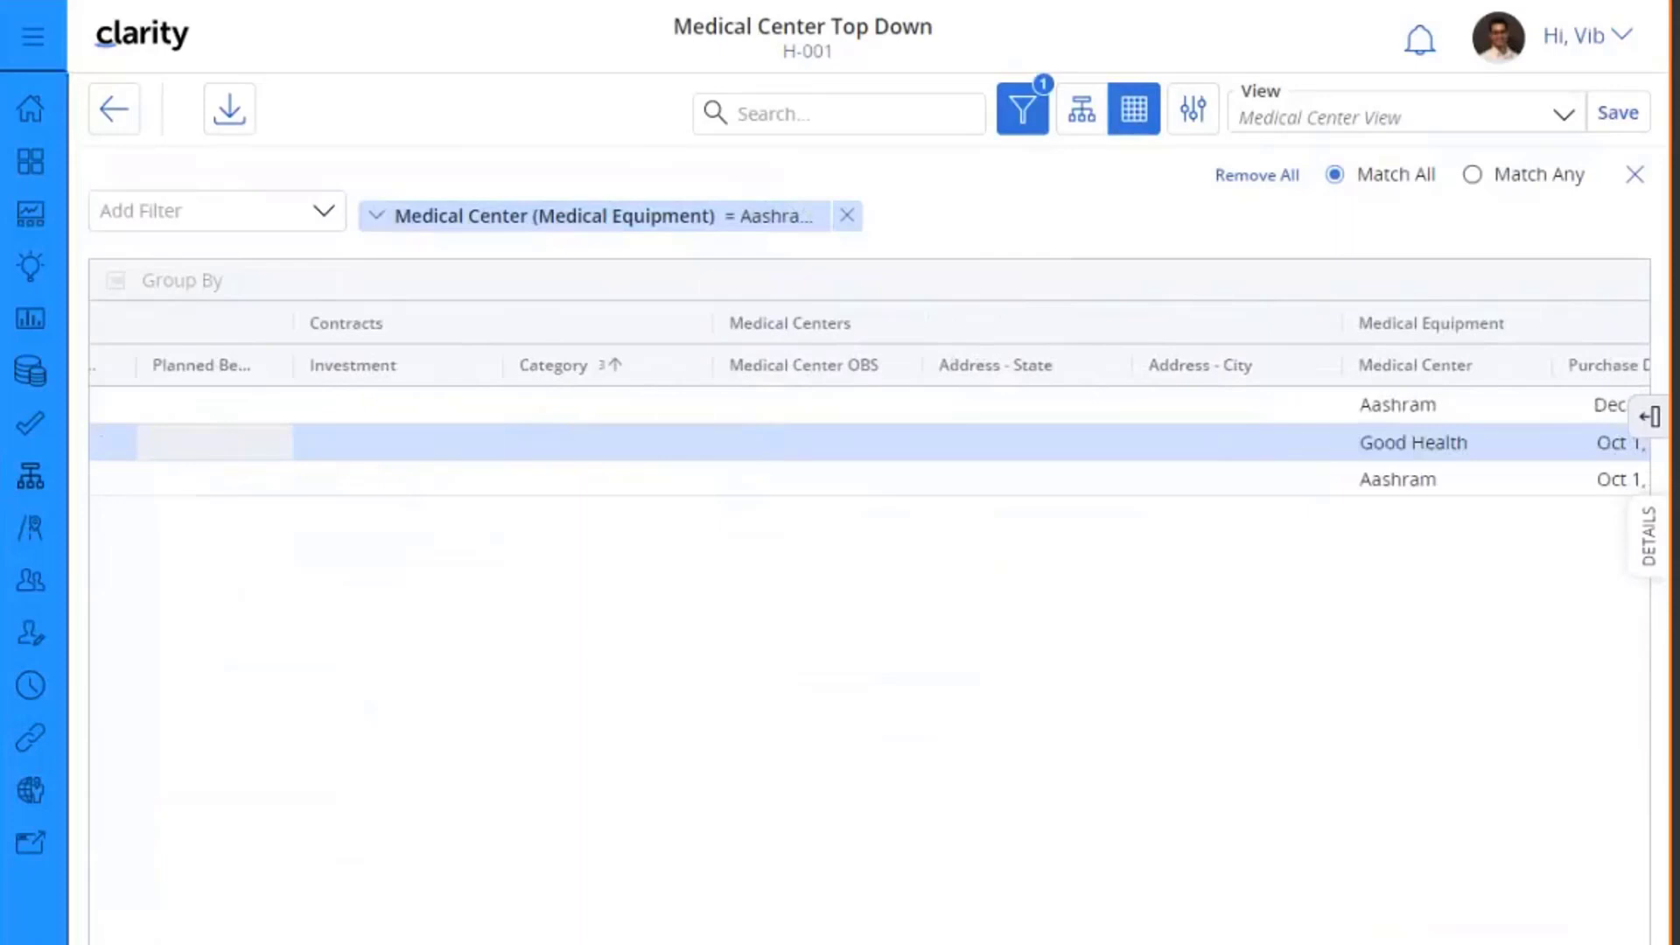
scroll(869, 438, "left", 6)
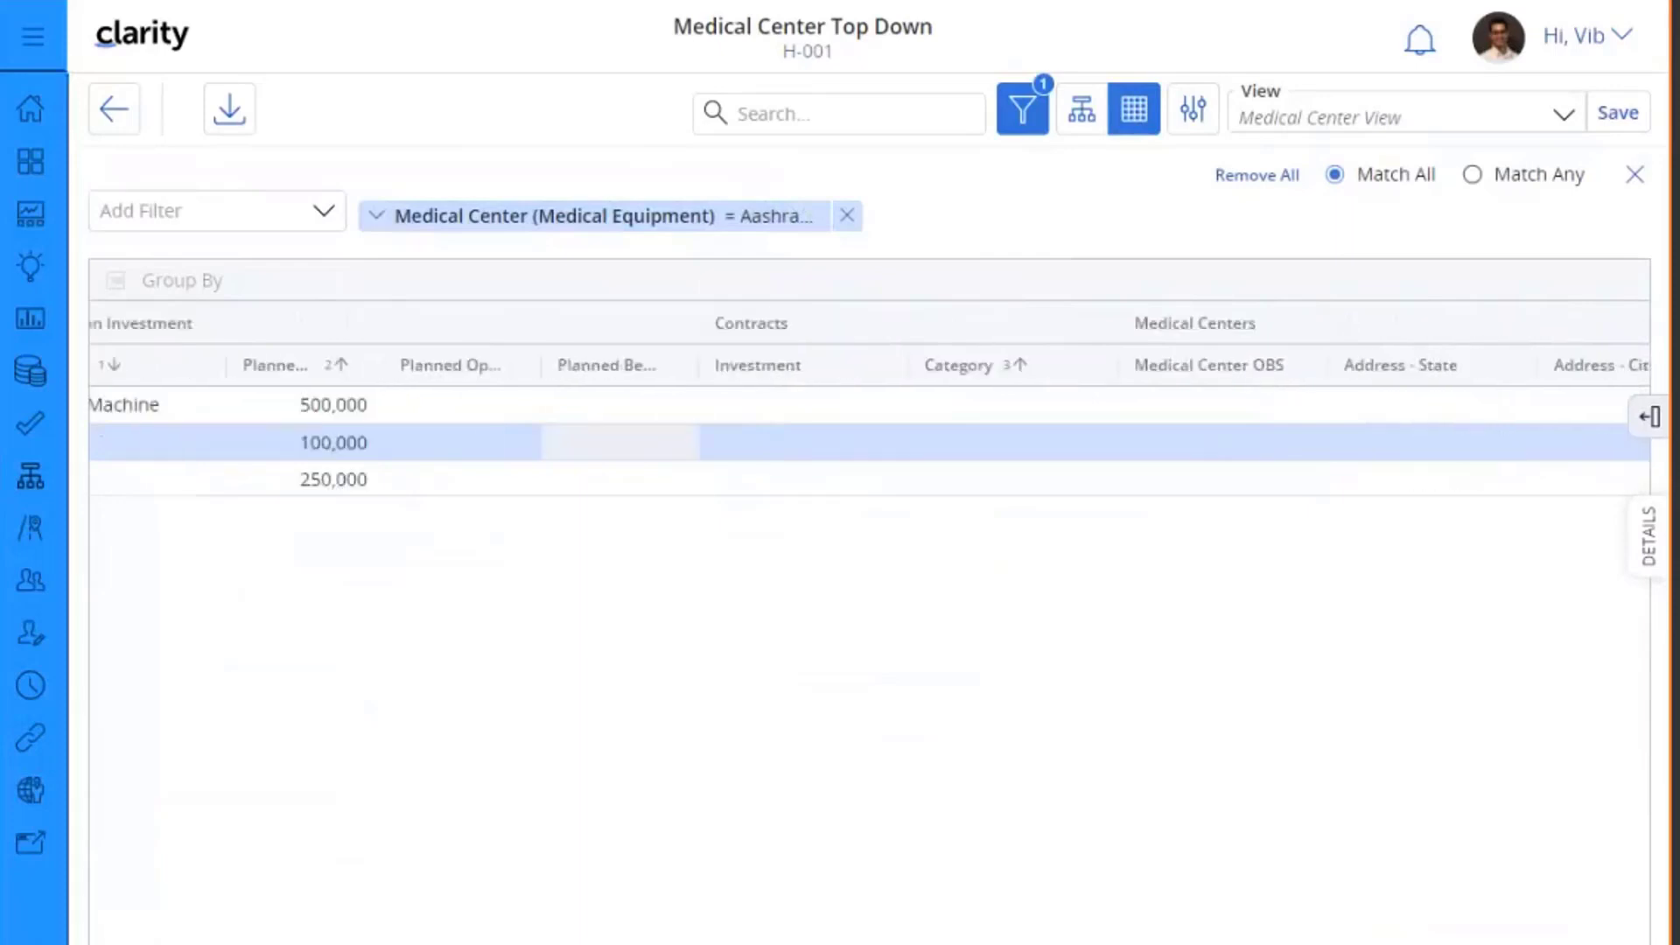
scroll(869, 438, "right", 6)
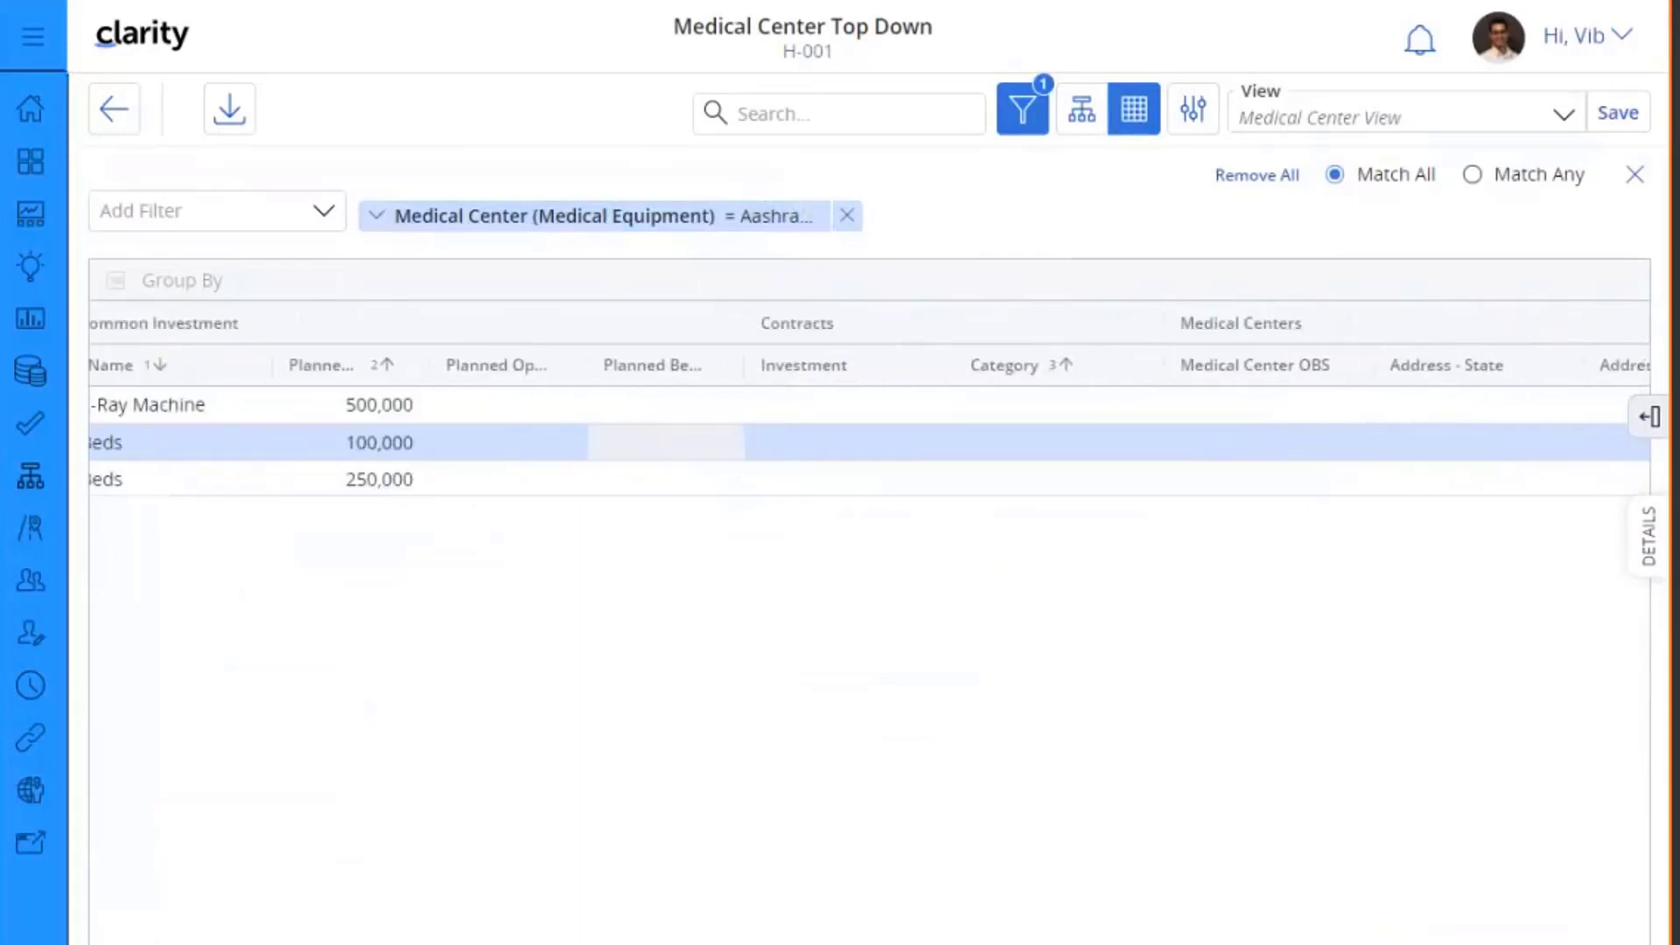
scroll(868, 437, "left", 6)
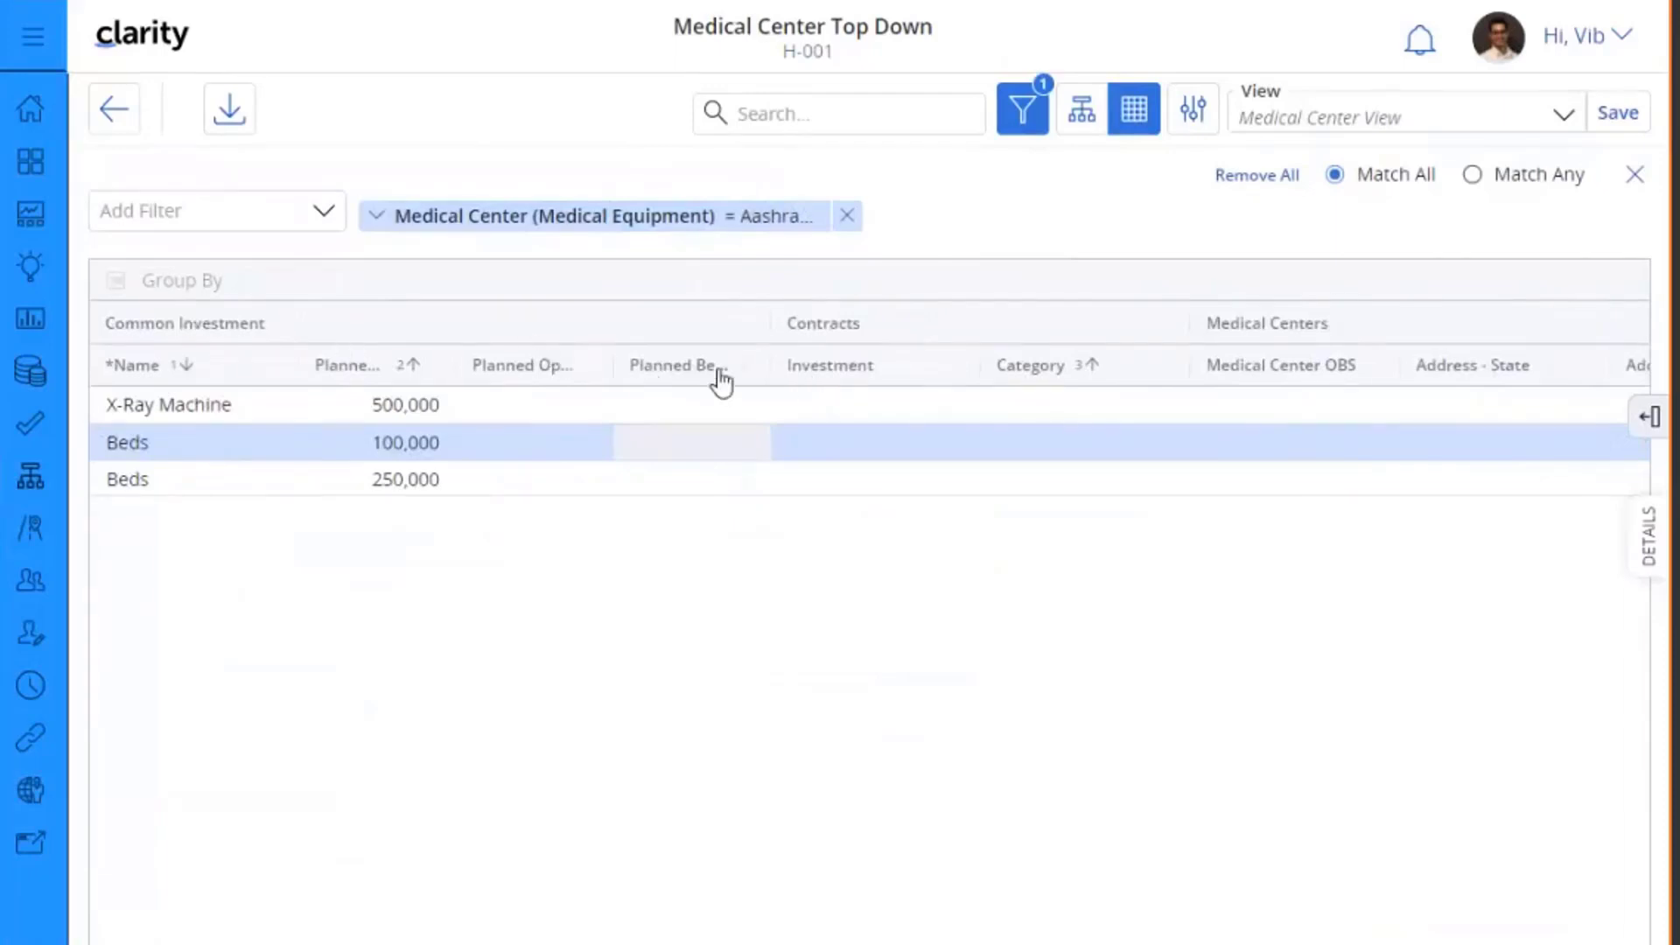
Move Planned Benefit ahead of Planned Operating Cost and Category ahead of Investment, and remove the Medical Center filter
left_click_drag(746, 378, 480, 383)
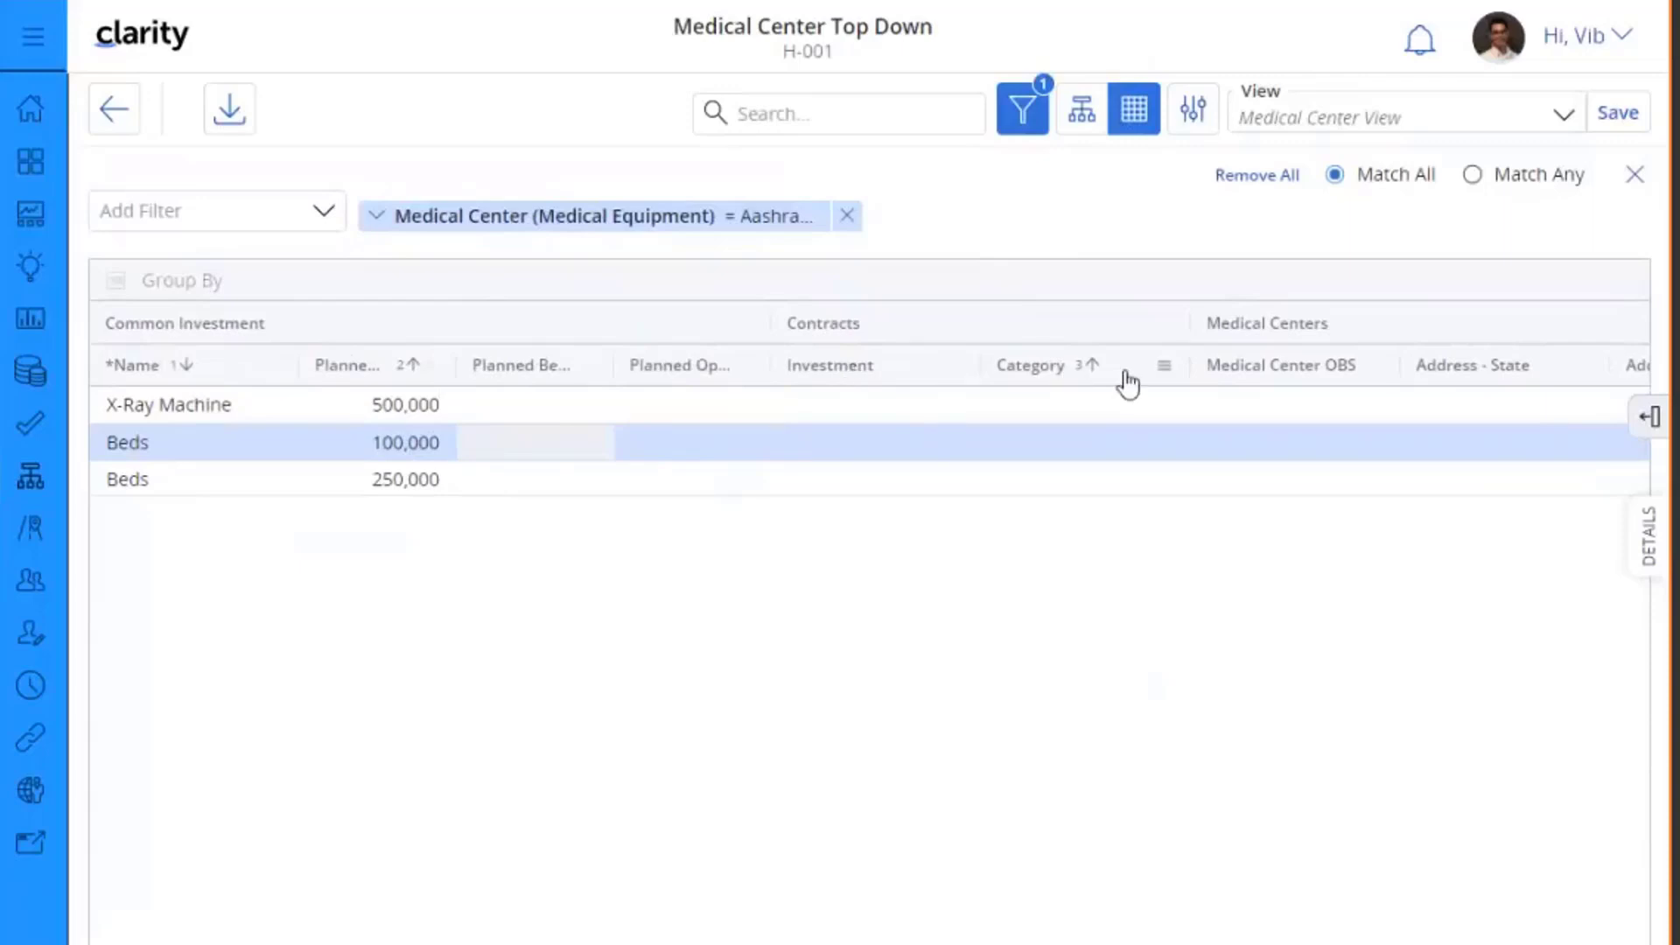
left_click_drag(1128, 383, 431, 368)
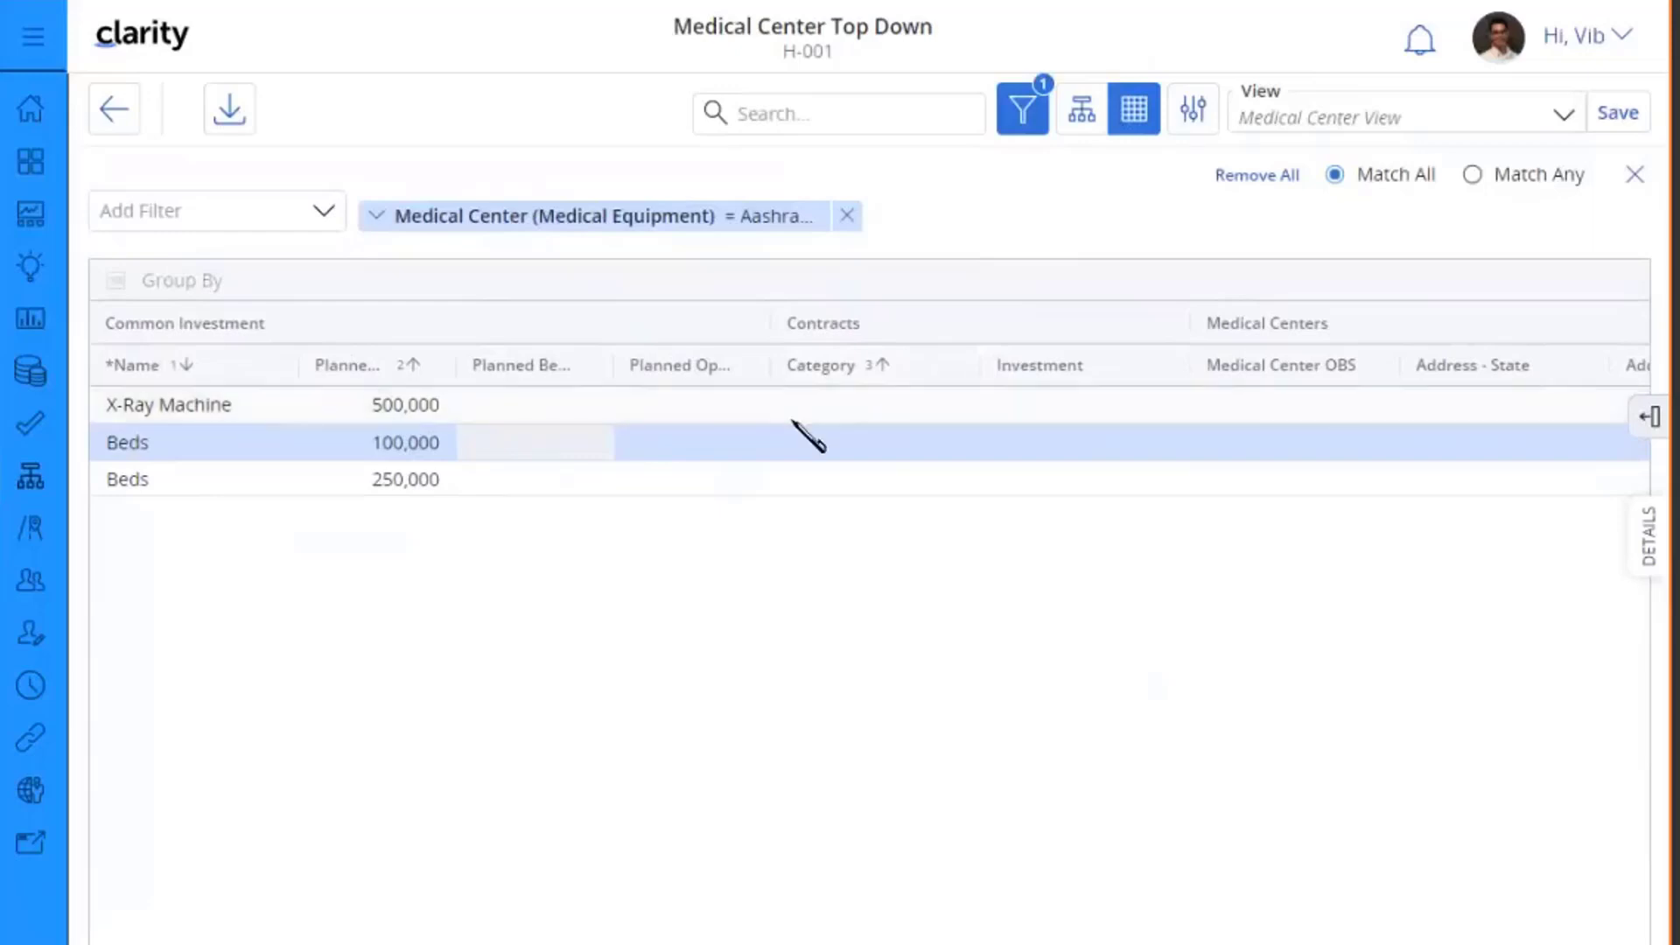
left_click(847, 219)
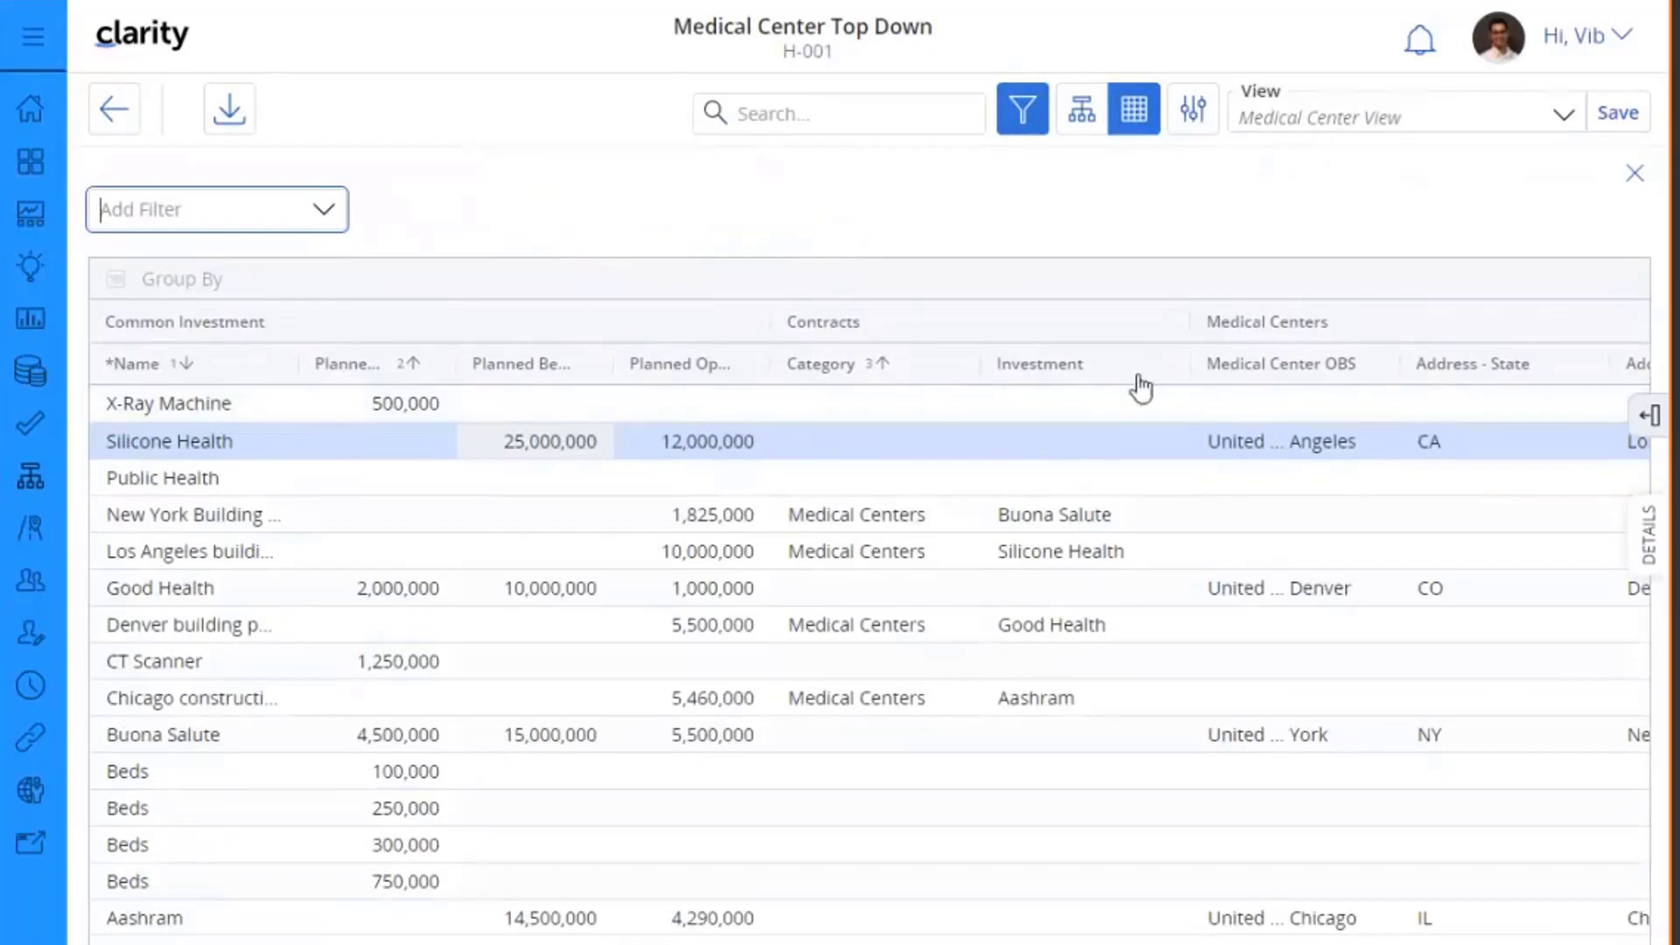
Group the grid by the Contracts Investment column to examine the Aashram and None groups, and remove the grouping
left_click_drag(1125, 379, 339, 283)
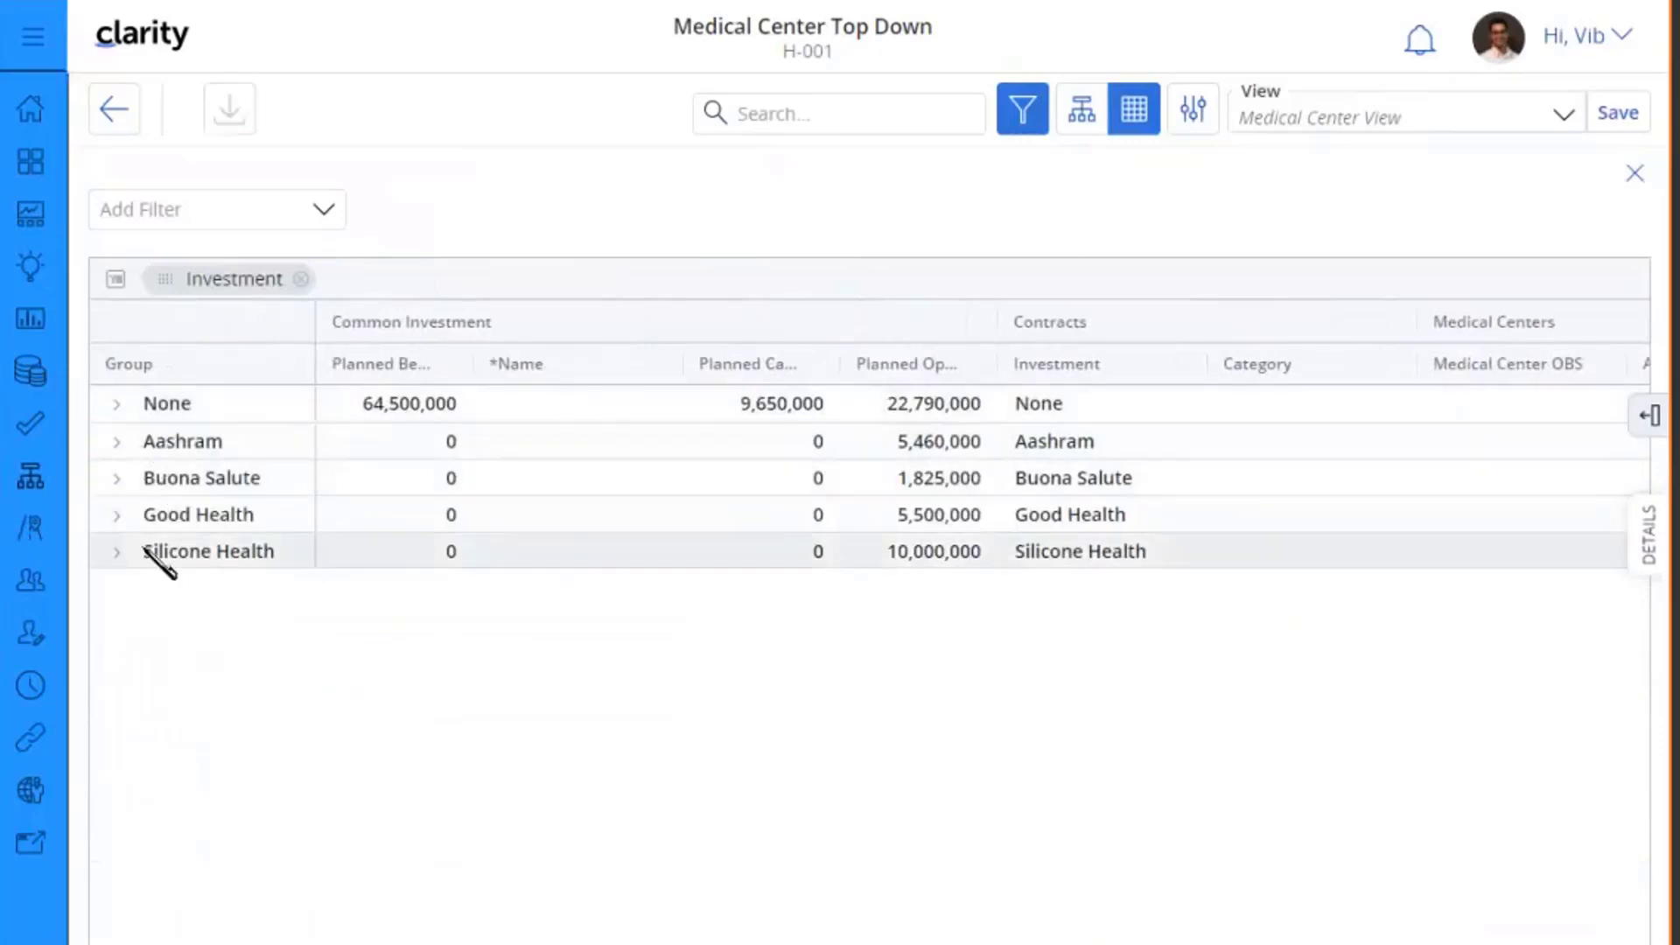
left_click(119, 443)
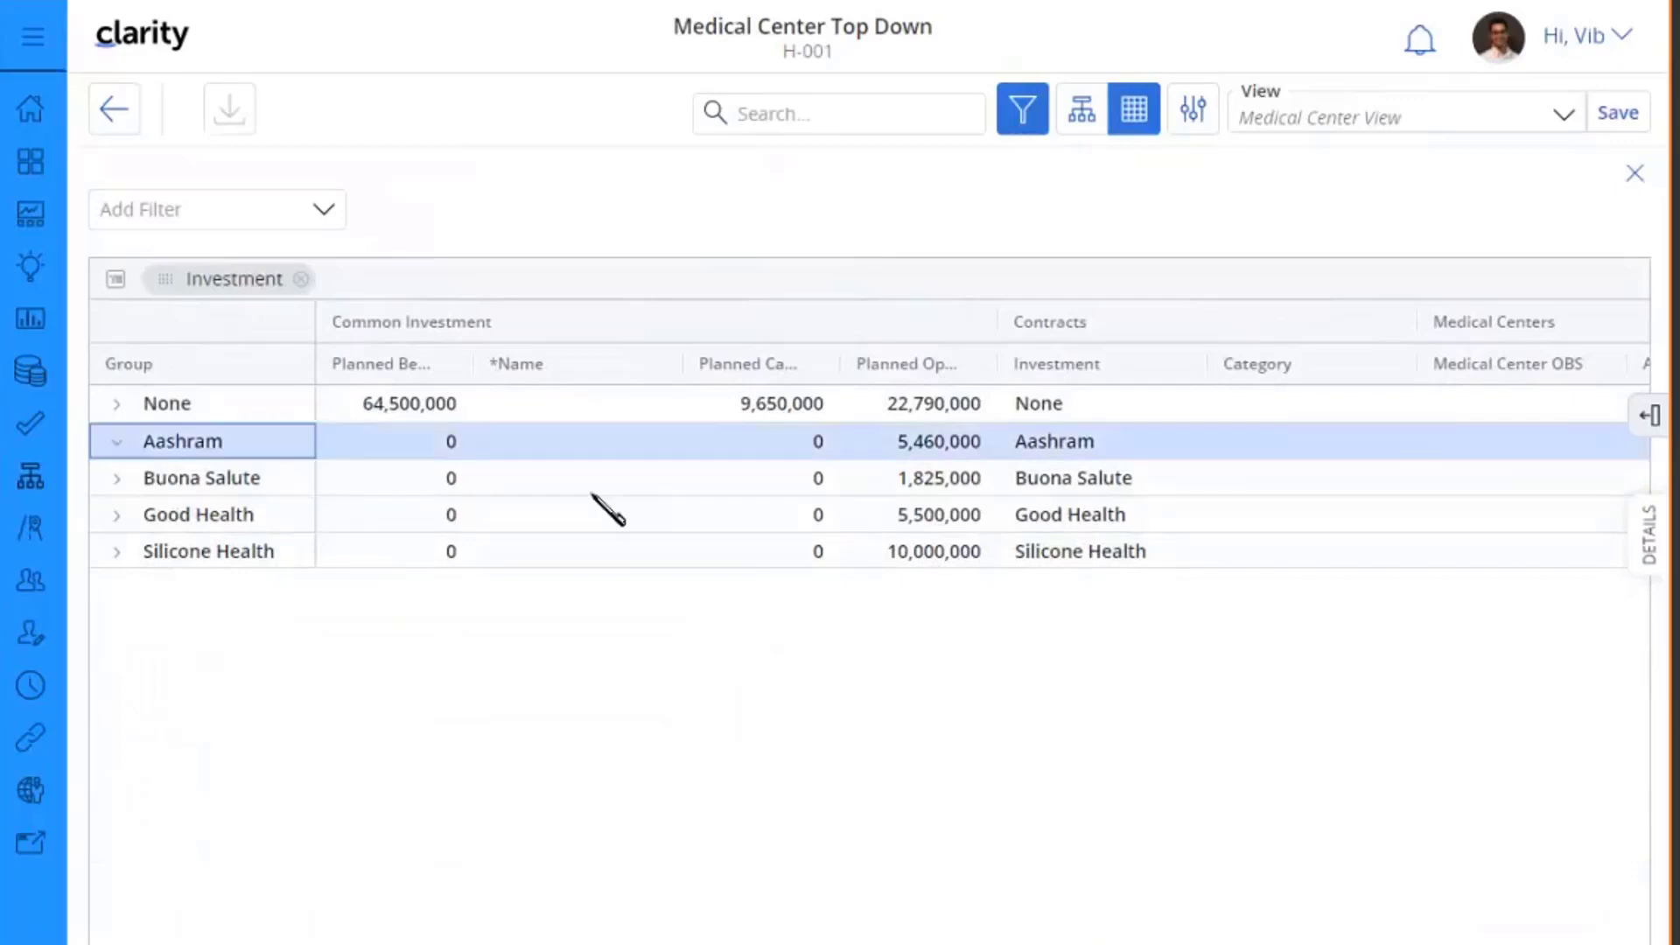
left_click(119, 443)
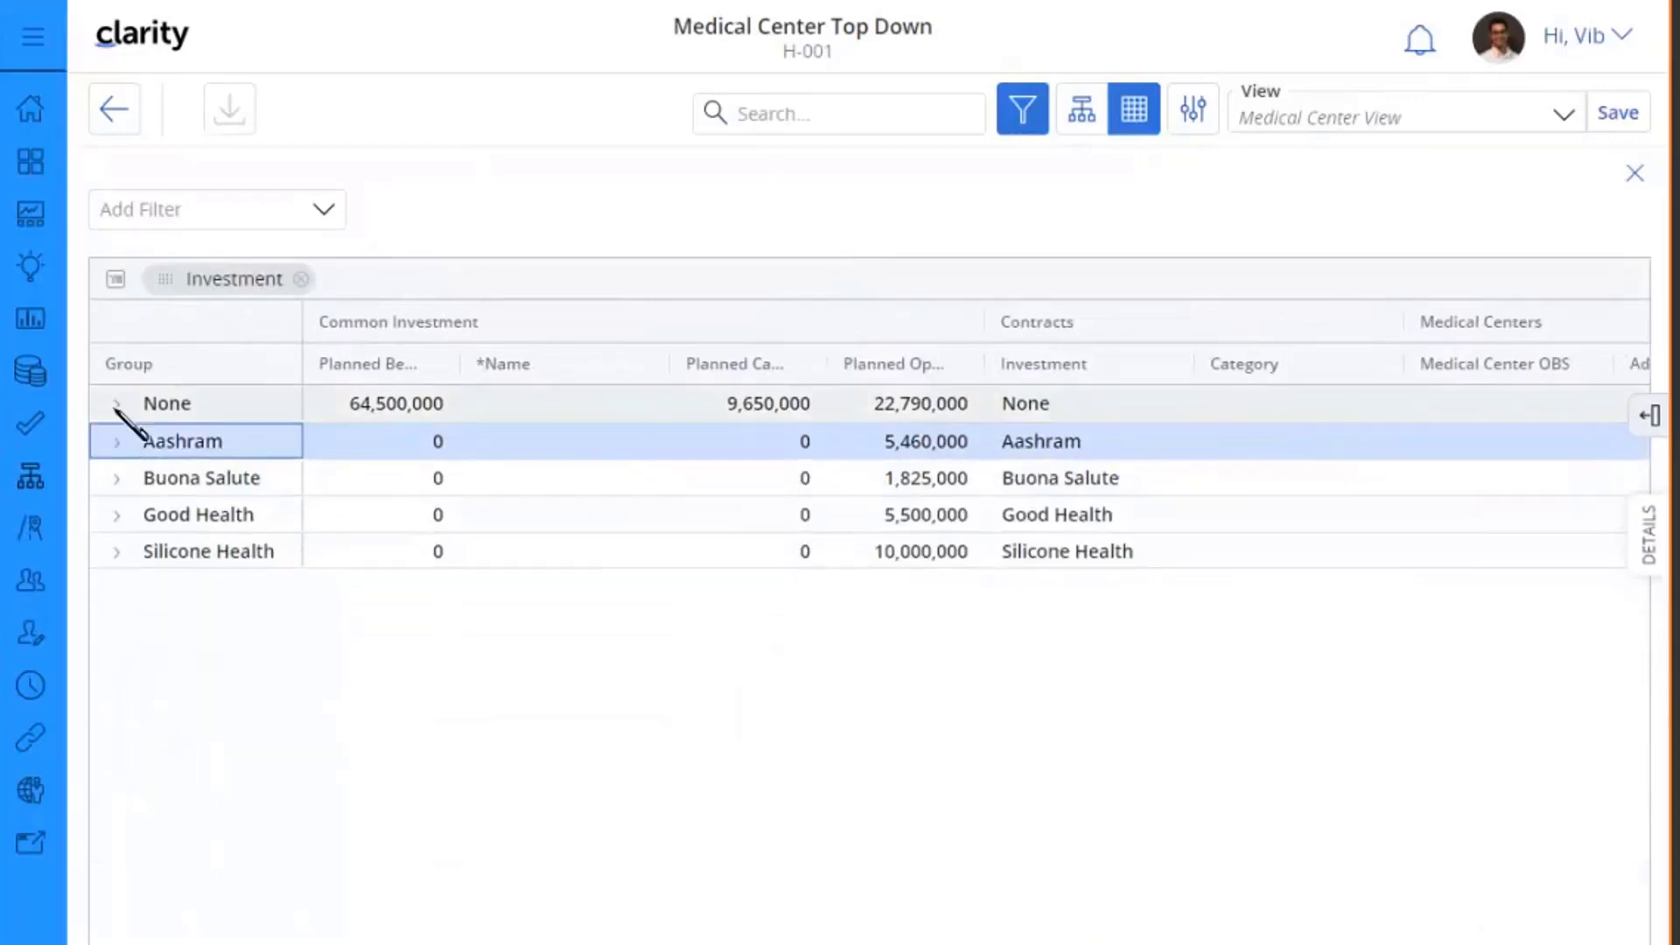
left_click(116, 405)
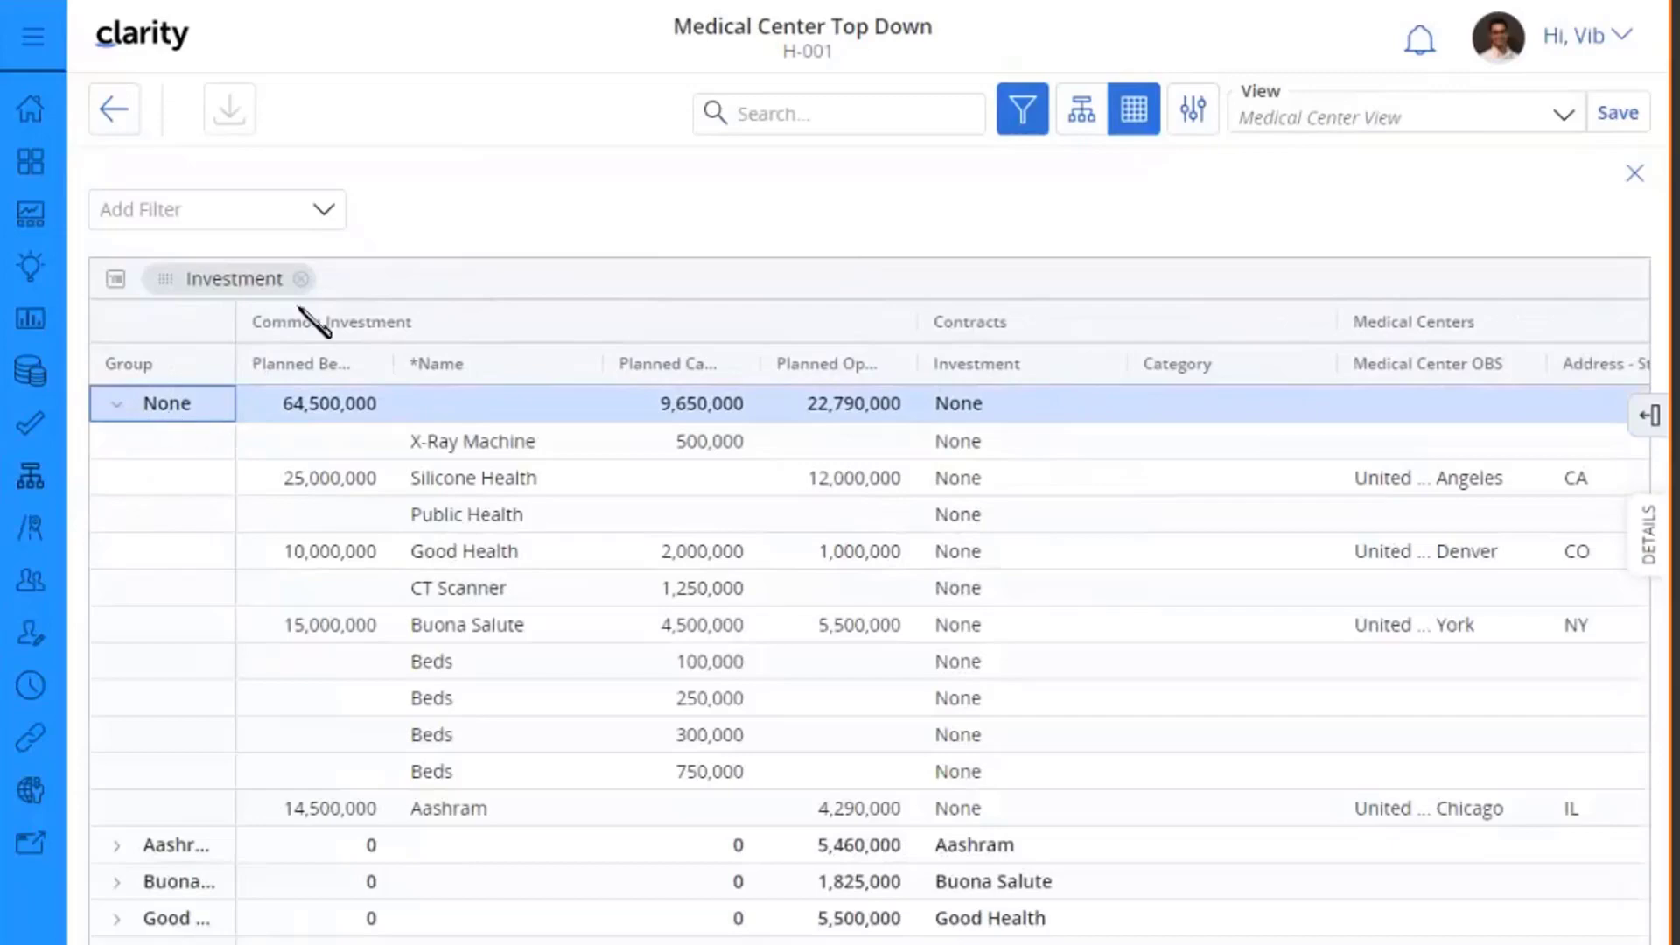
left_click(301, 280)
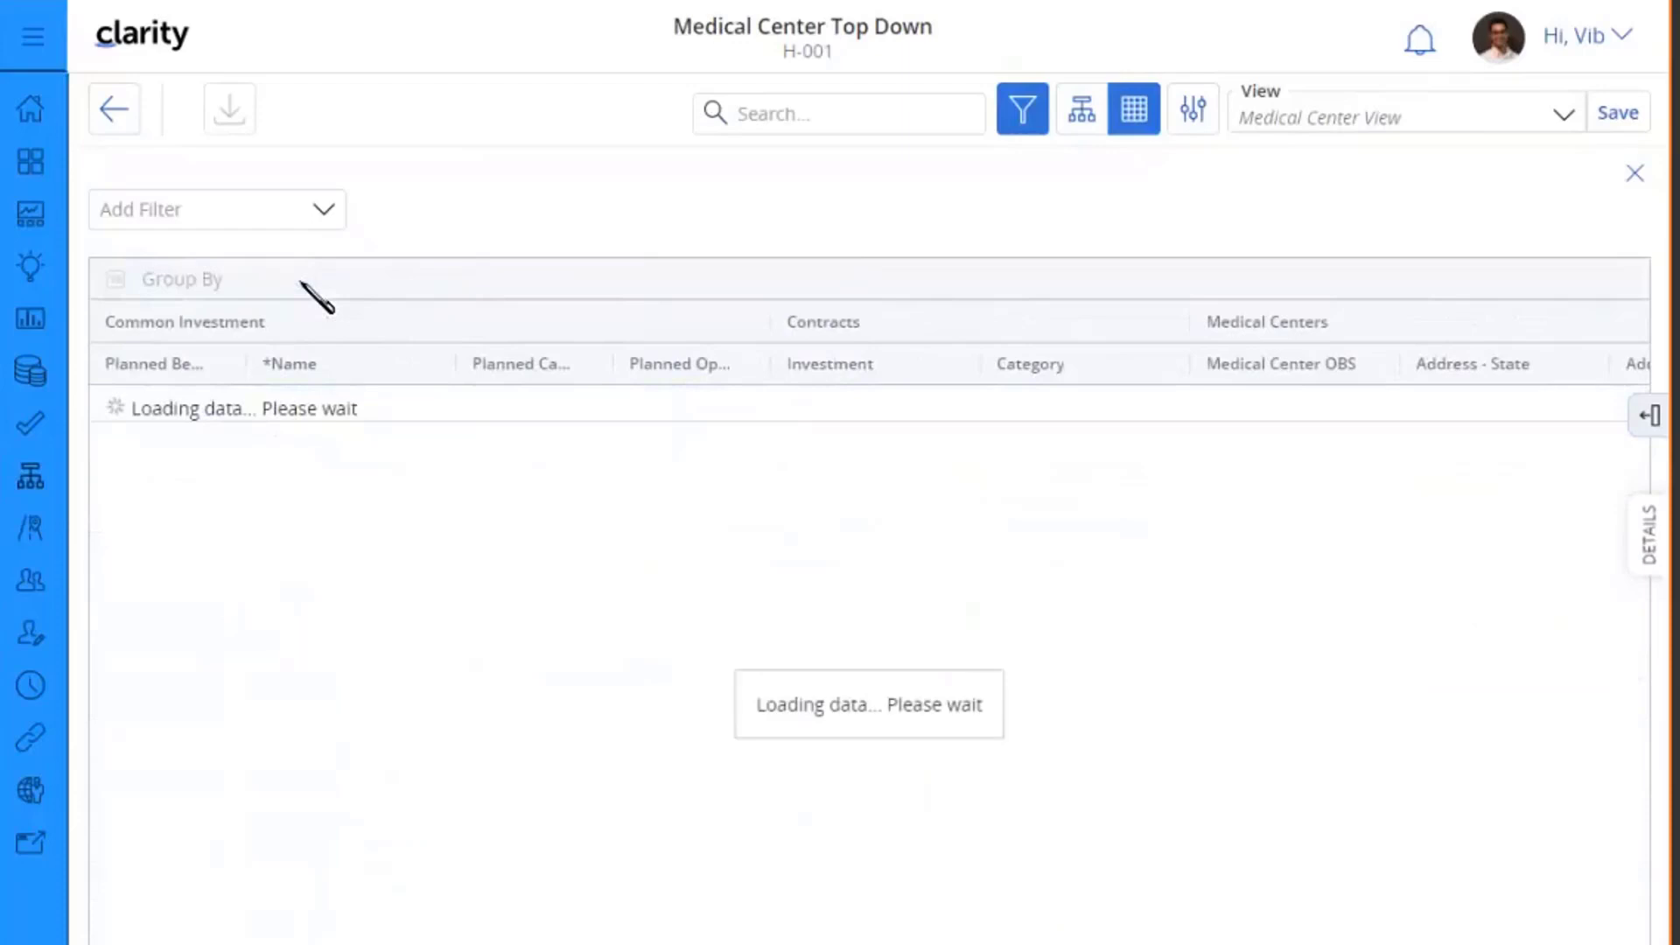